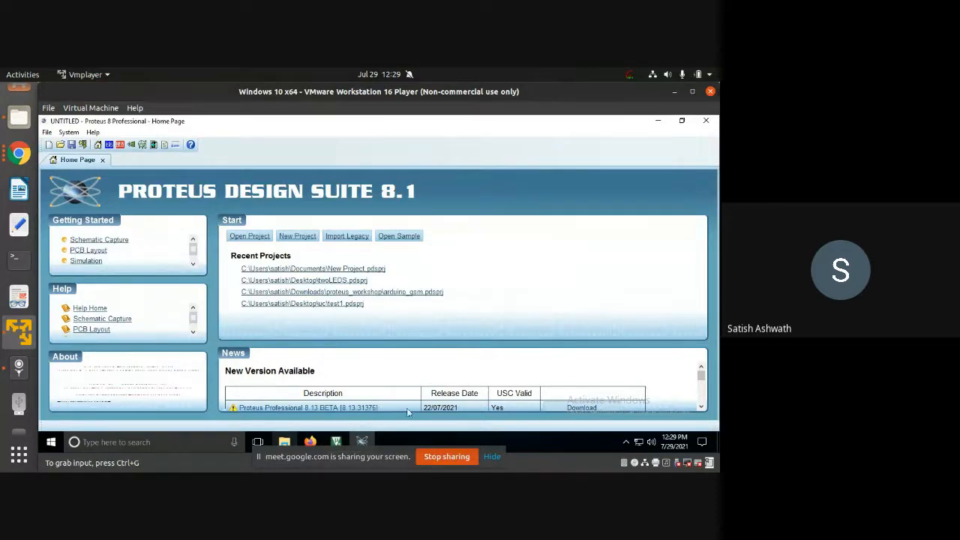
# - Start a new project named example8051_1.pdsprj and choose to create its schematic from the DEFAULT template
pyautogui.click(89, 218)
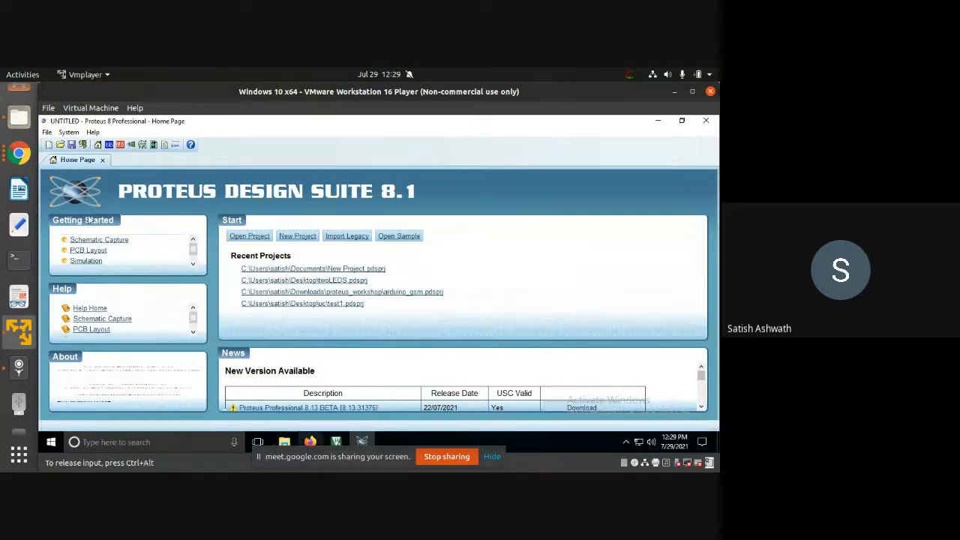
pyautogui.click(46, 134)
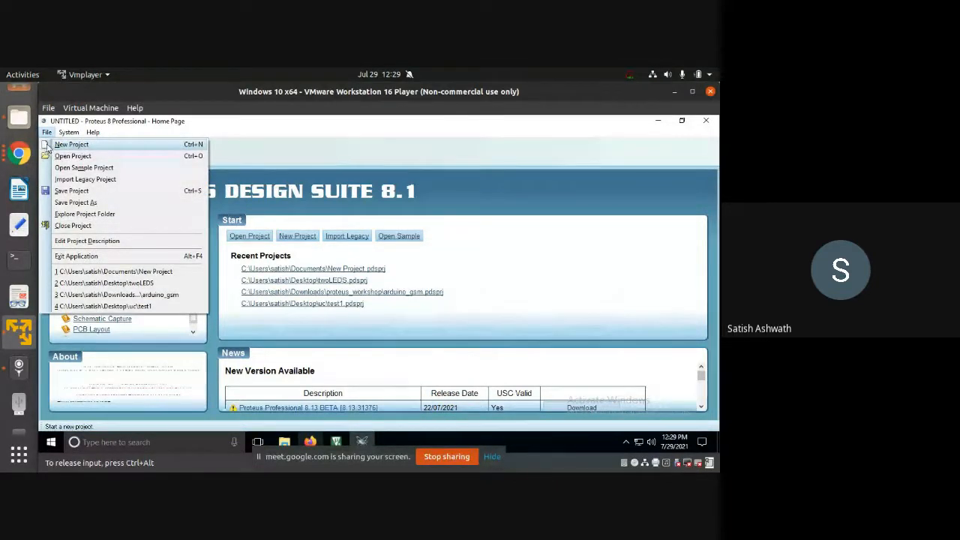
pyautogui.click(51, 149)
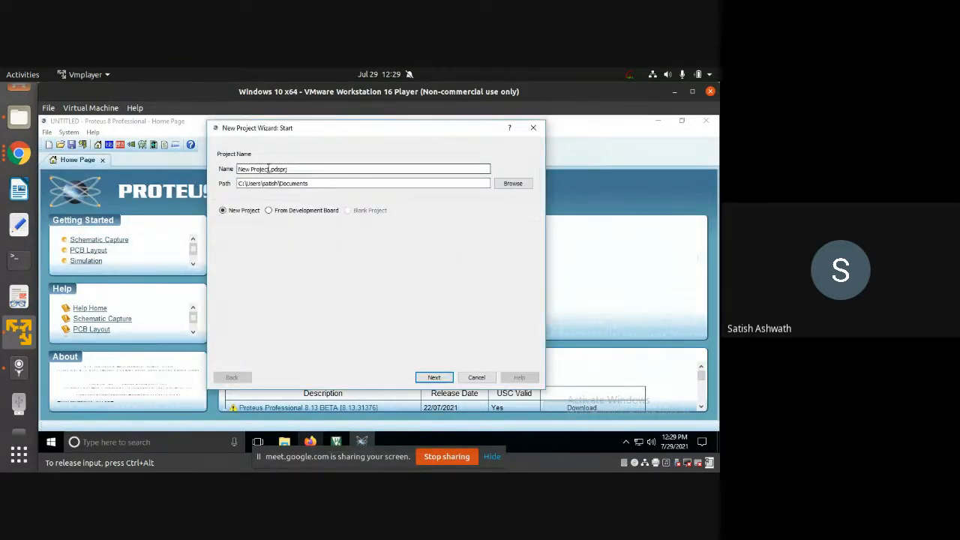
pyautogui.moveTo(267, 169); pyautogui.dragTo(220, 163)
pyautogui.click(293, 168)
pyautogui.moveTo(271, 169); pyautogui.dragTo(288, 169)
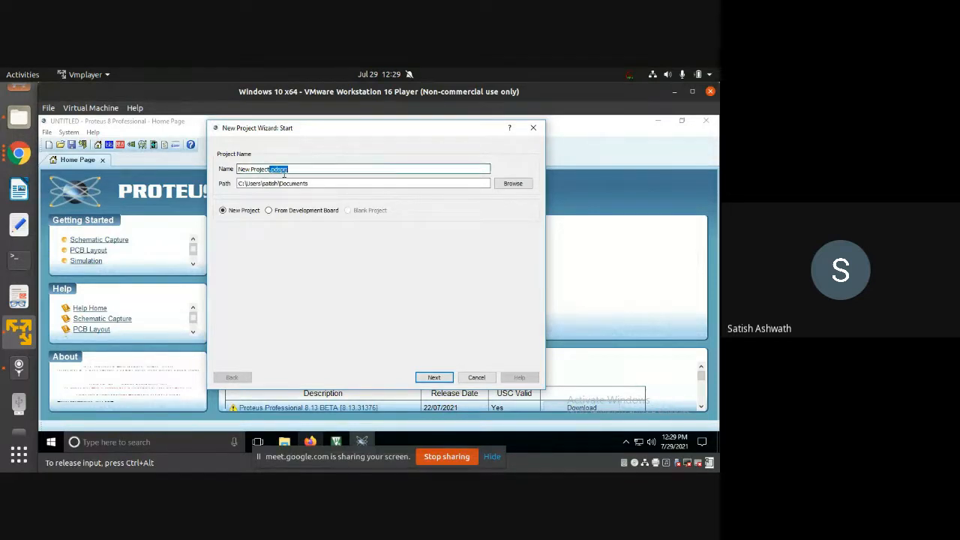
pyautogui.click(271, 169)
pyautogui.moveTo(280, 169); pyautogui.dragTo(272, 169)
pyautogui.moveTo(268, 169); pyautogui.dragTo(225, 168)
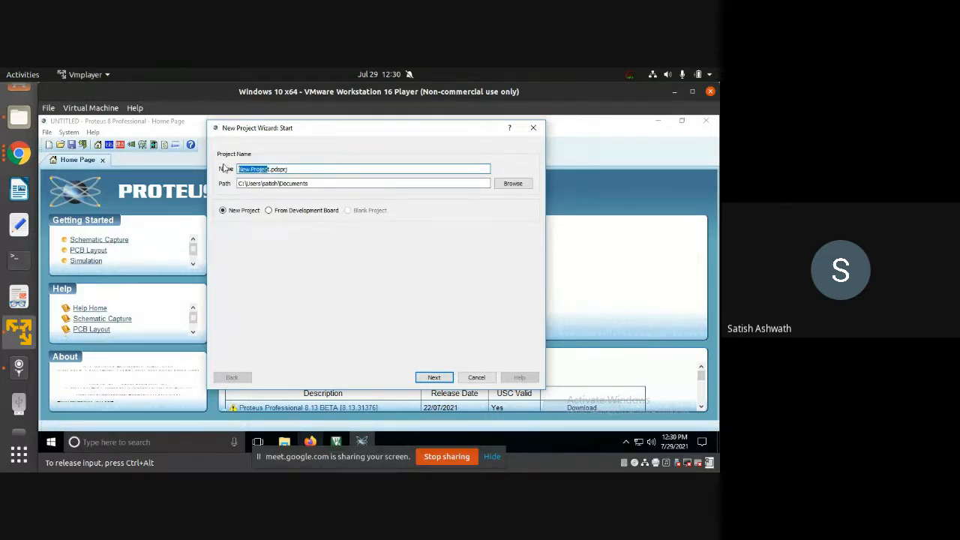
pyautogui.press('BackSpace')
pyautogui.write('examp')
pyautogui.write('le80')
pyautogui.write('51')
pyautogui.write('_l')
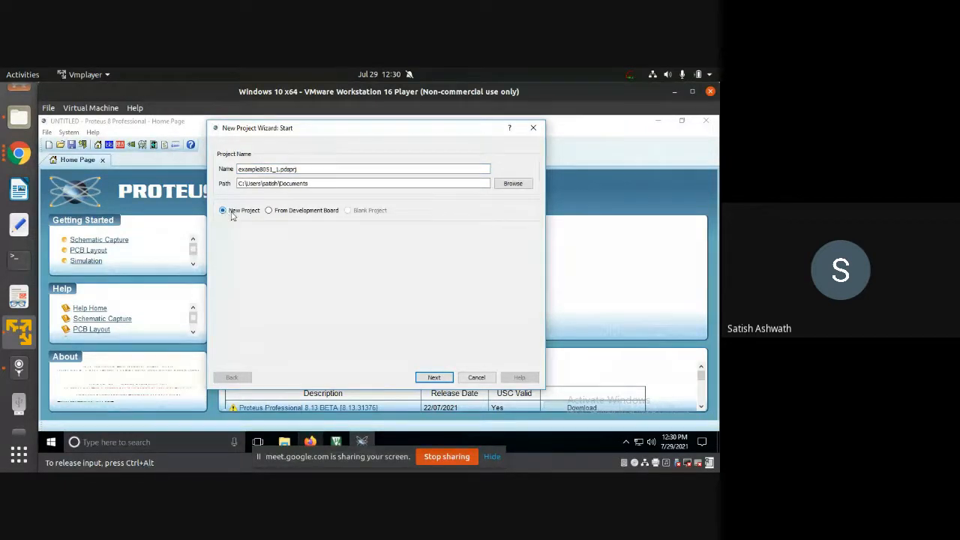
pyautogui.click(441, 381)
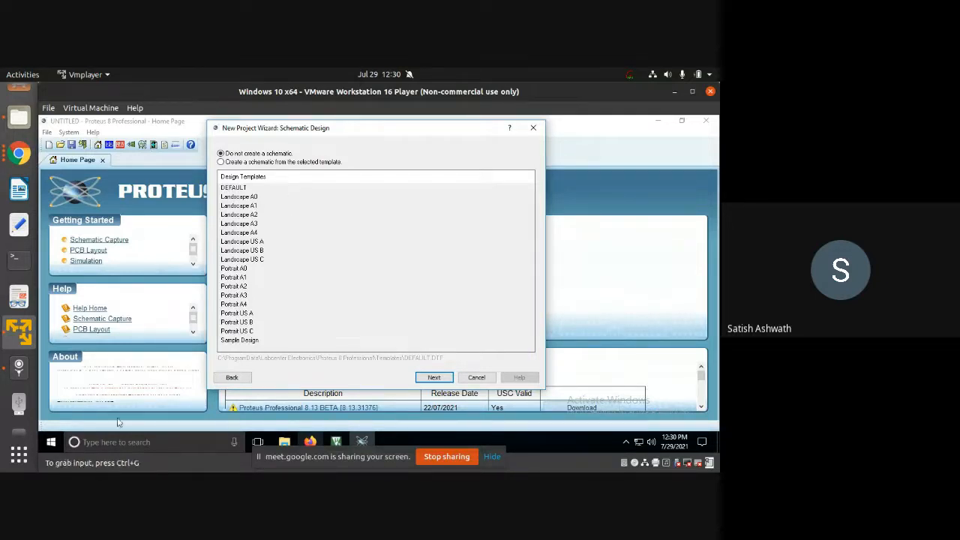
pyautogui.click(288, 163)
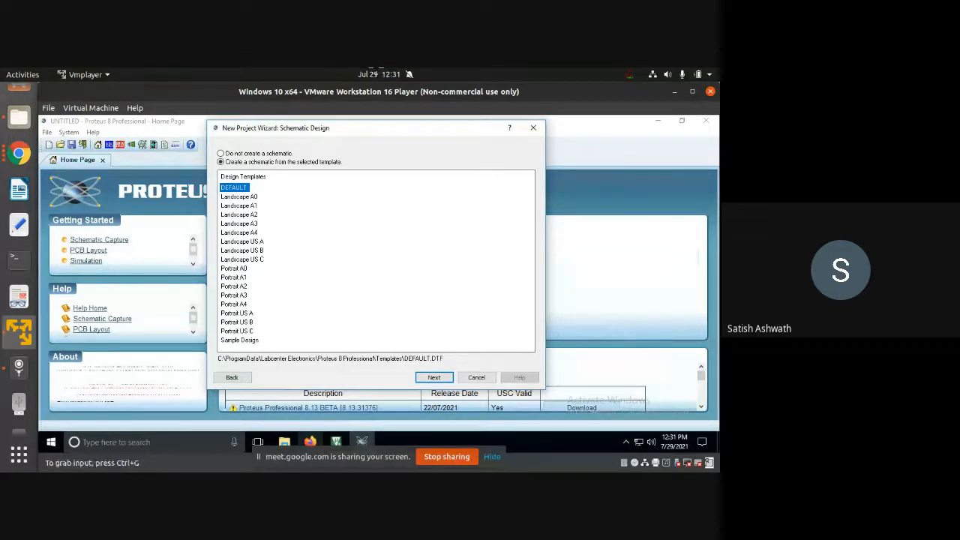
pyautogui.moveTo(360, 216); pyautogui.dragTo(357, 285)
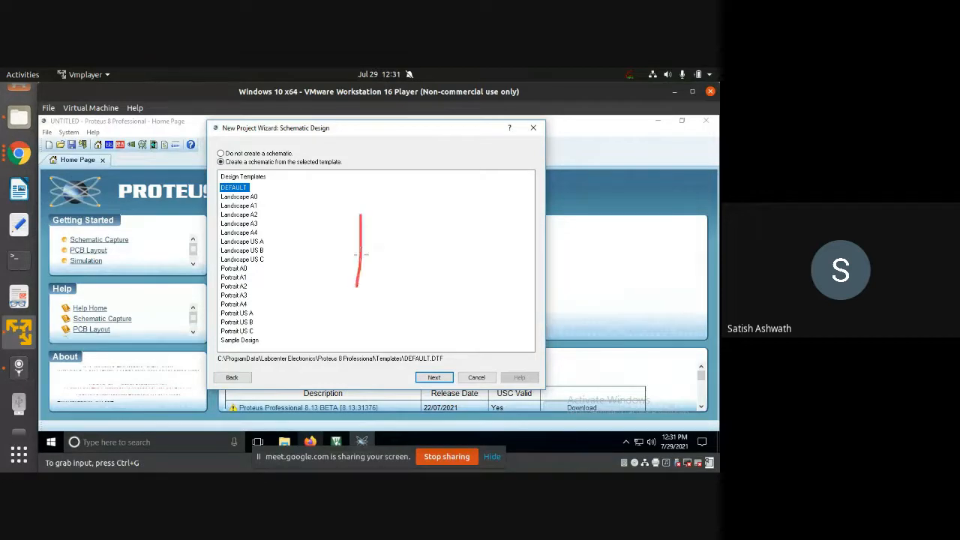
pyautogui.moveTo(360, 216)
pyautogui.mouseDown()
pyautogui.moveTo(412, 219)
pyautogui.moveTo(406, 282)
pyautogui.moveTo(358, 285)
pyautogui.mouseUp()
pyautogui.moveTo(305, 187)
pyautogui.mouseDown()
pyautogui.moveTo(300, 313)
pyautogui.moveTo(312, 178)
pyautogui.moveTo(523, 196)
pyautogui.moveTo(523, 315)
pyautogui.moveTo(510, 332)
pyautogui.moveTo(328, 332)
pyautogui.moveTo(298, 319)
pyautogui.mouseUp()
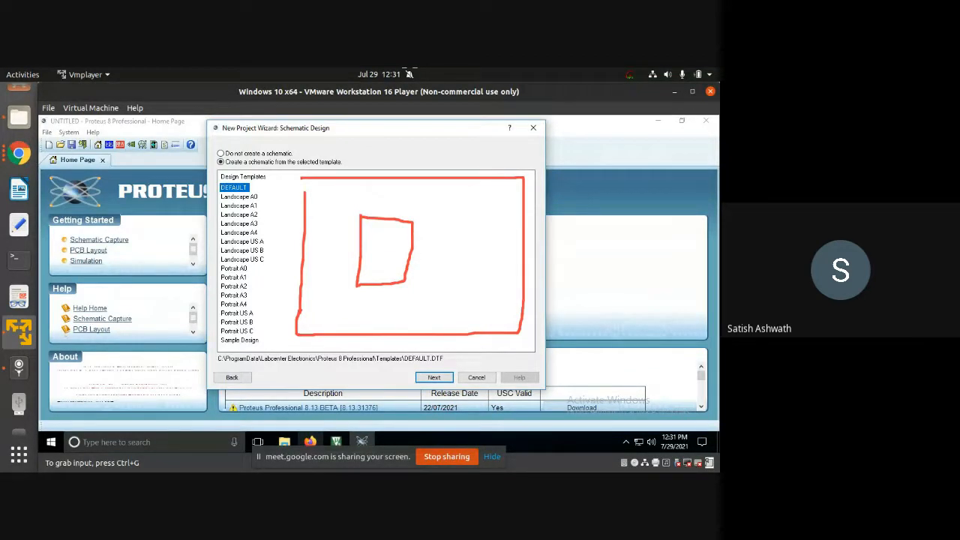
pyautogui.hotkey('shift', 'F9')
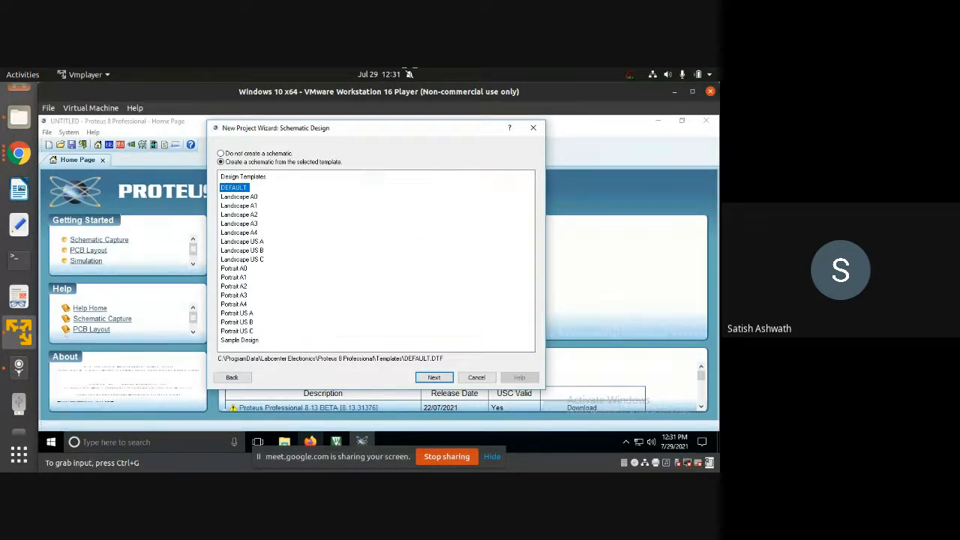
pyautogui.click(347, 198)
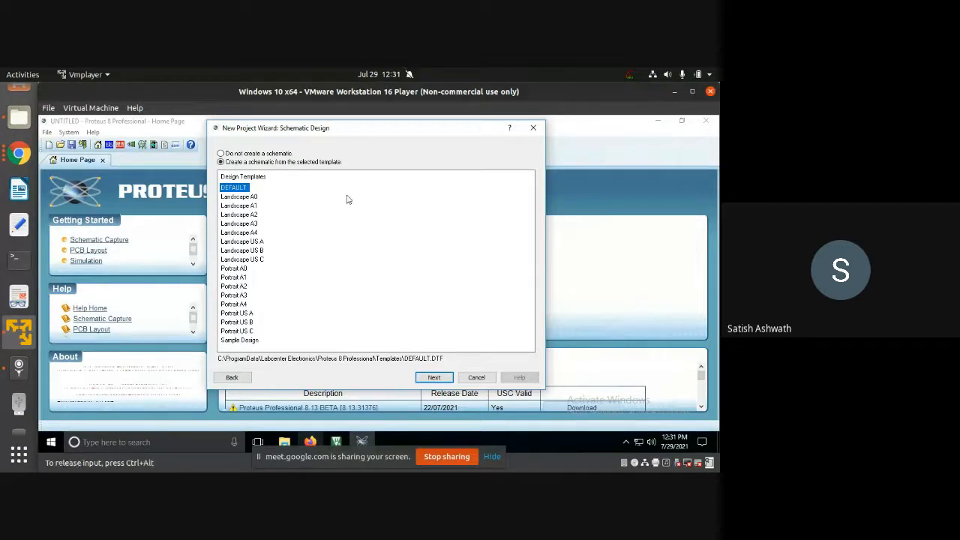
# - Finish creating the project with the DEFAULT schematic template, no PCB layout and no firmware project
pyautogui.click(237, 154)
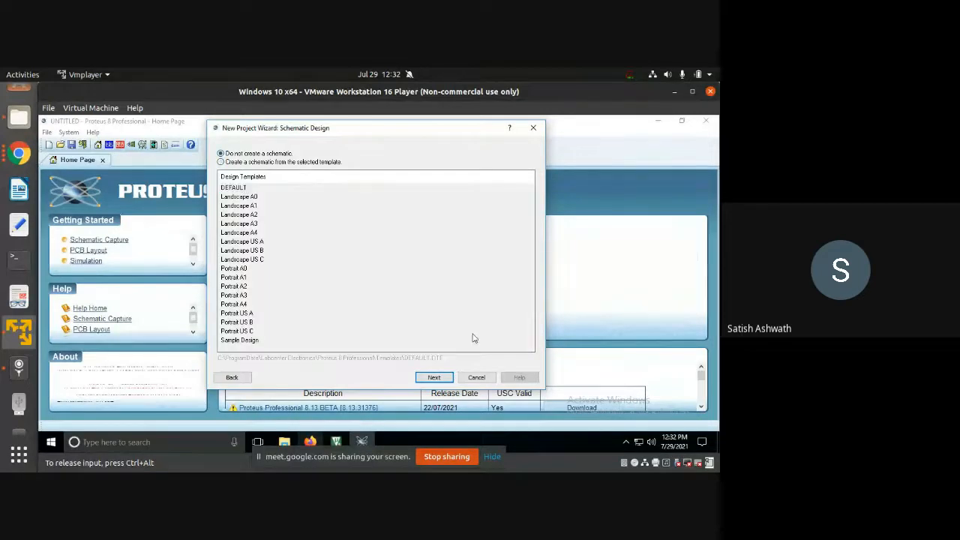
pyautogui.click(251, 163)
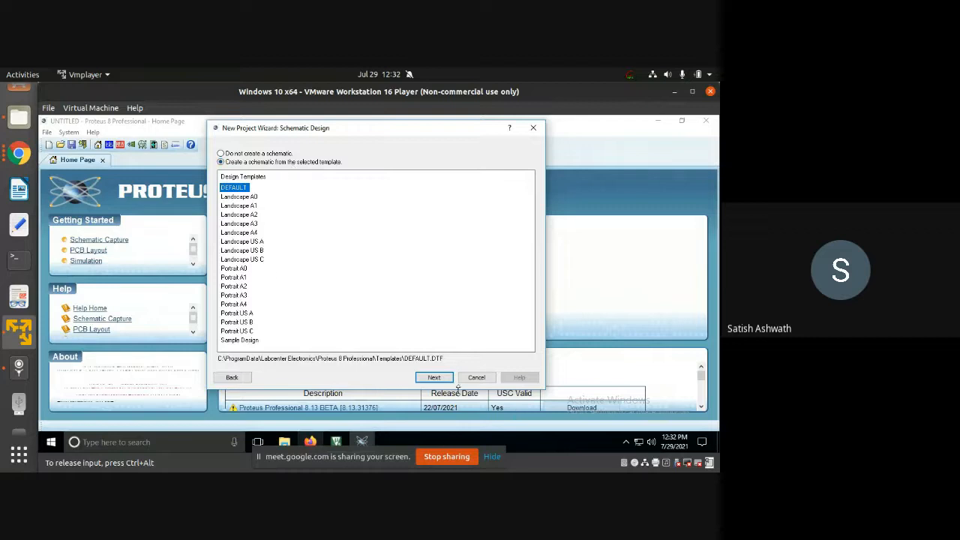
pyautogui.click(435, 377)
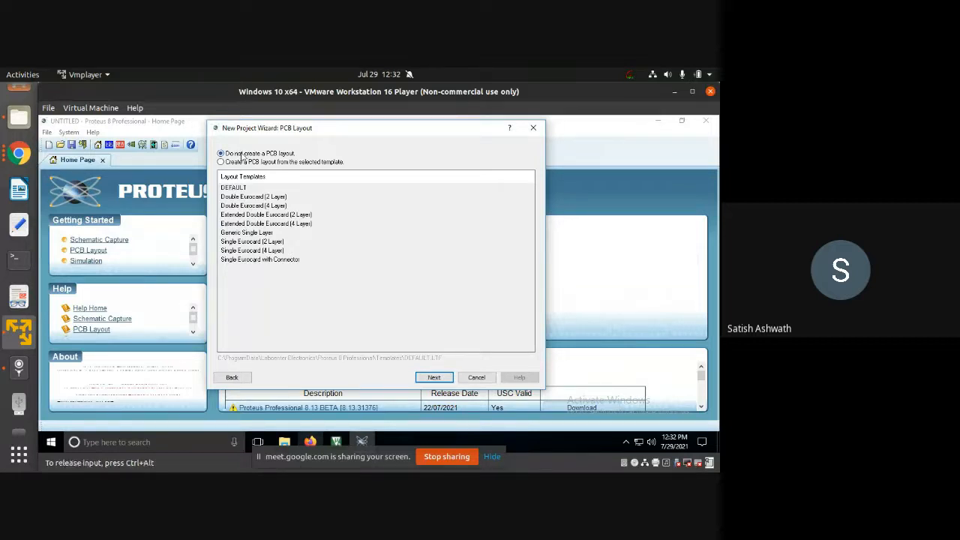
pyautogui.click(434, 378)
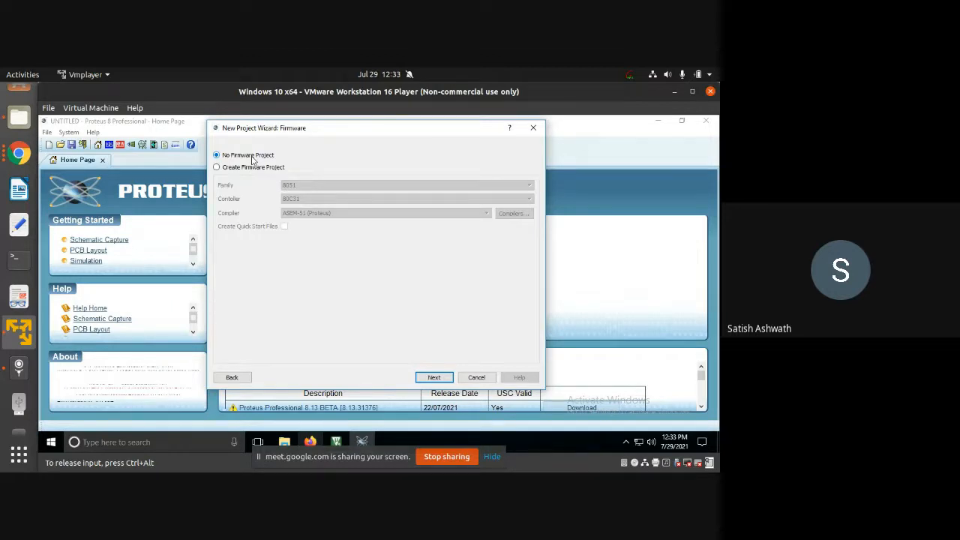
pyautogui.click(434, 377)
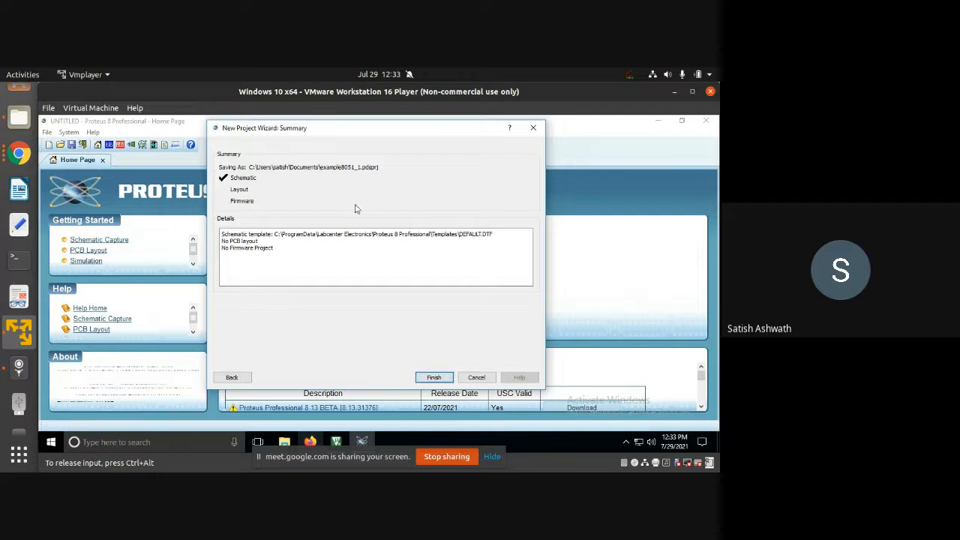
pyautogui.click(435, 378)
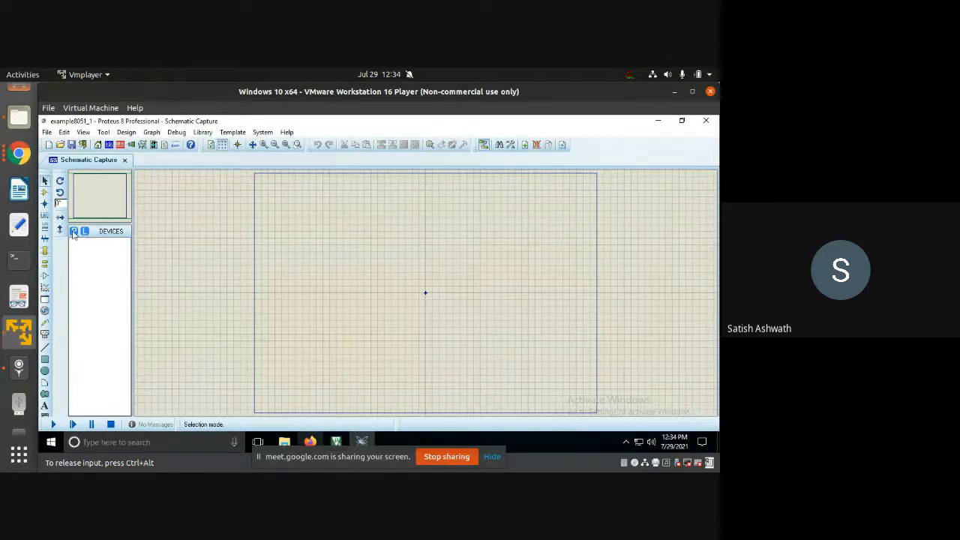
pyautogui.click(74, 231)
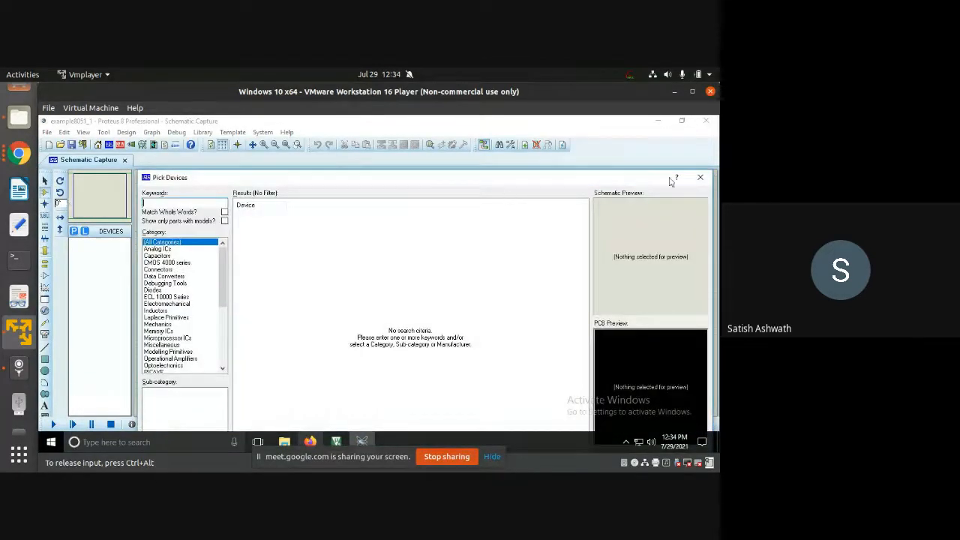
pyautogui.click(699, 177)
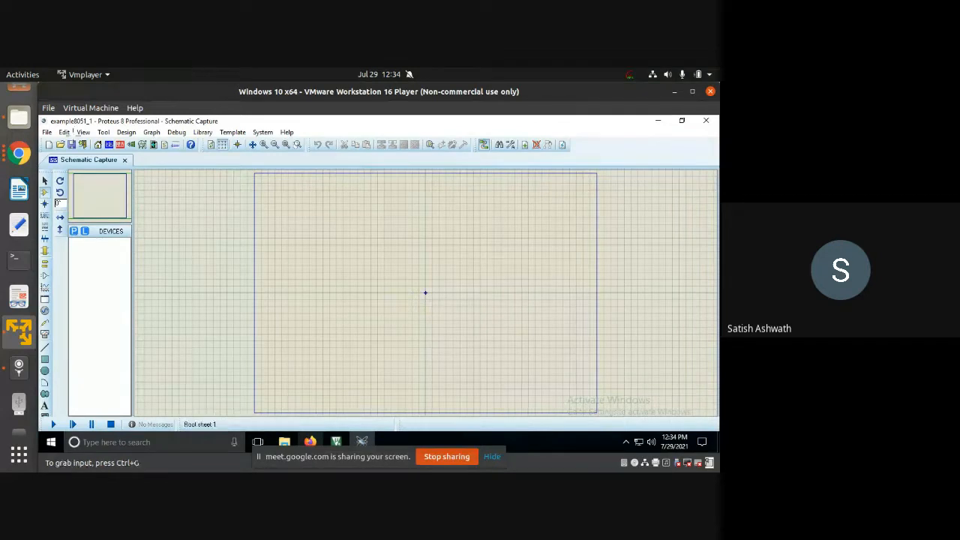
pyautogui.moveTo(68, 237)
pyautogui.mouseDown()
pyautogui.moveTo(81, 226)
pyautogui.moveTo(75, 211)
pyautogui.mouseUp()
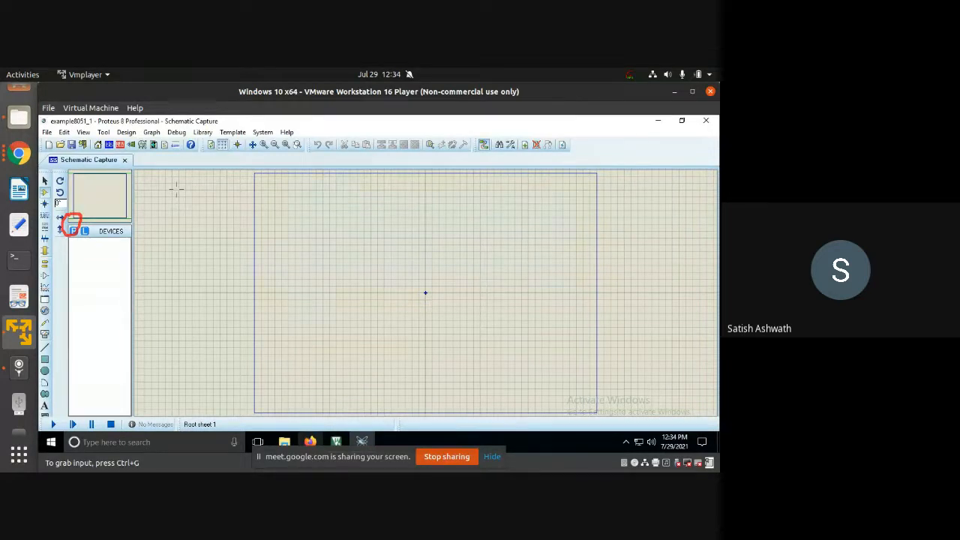
# - Switch to component mode, open the device library picker and move its dialog higher on the screen
pyautogui.click(45, 192)
pyautogui.click(73, 233)
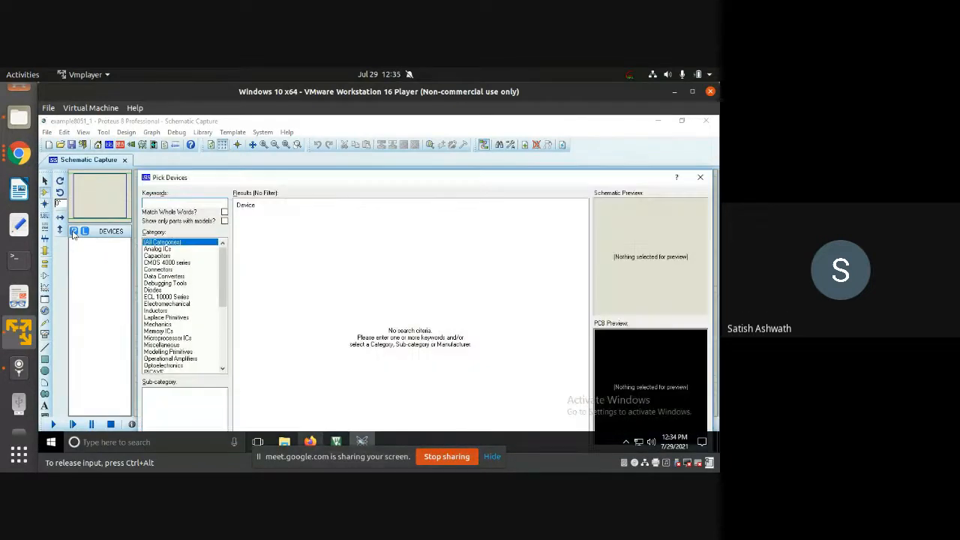
pyautogui.moveTo(339, 183); pyautogui.dragTo(336, 160)
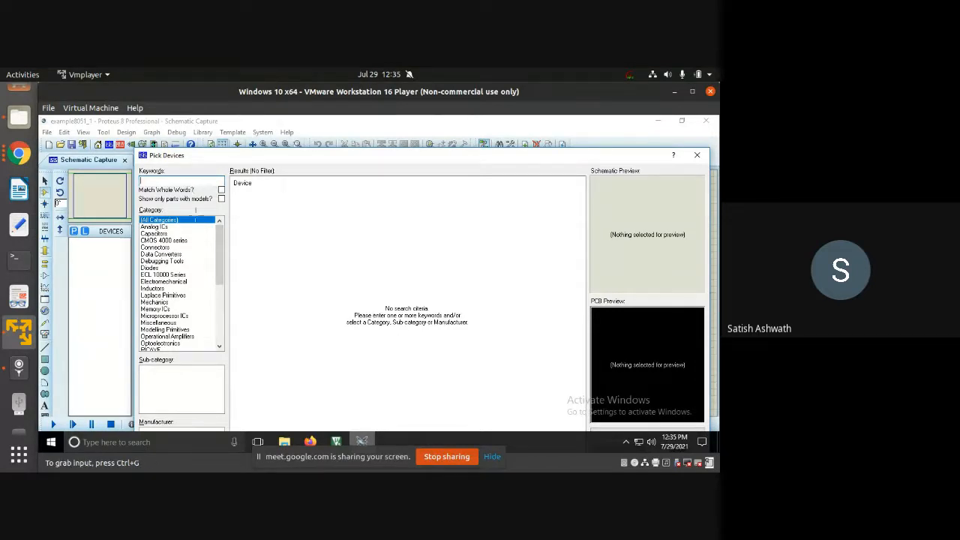
pyautogui.moveTo(195, 220)
pyautogui.mouseDown()
pyautogui.moveTo(141, 247)
pyautogui.moveTo(140, 360)
pyautogui.moveTo(201, 309)
pyautogui.moveTo(208, 214)
pyautogui.mouseUp()
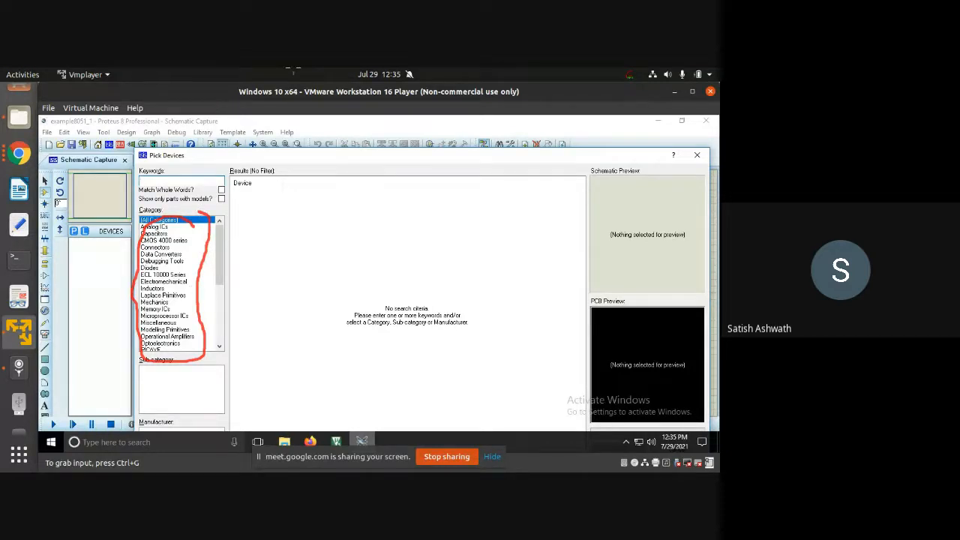
pyautogui.hotkey('shift', 'F9')
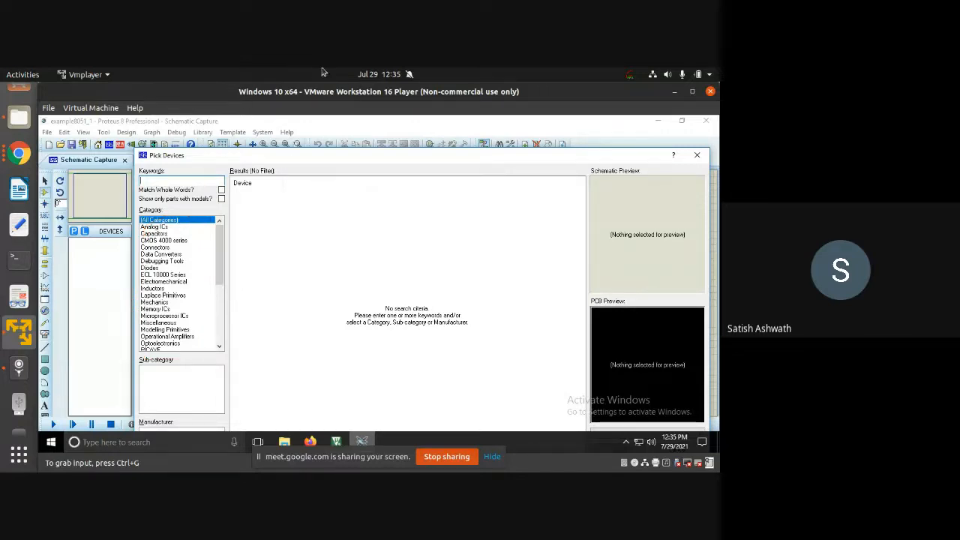
# - Browse the full list of devices in the Analog ICs category, returning to its beginning
pyautogui.click(182, 227)
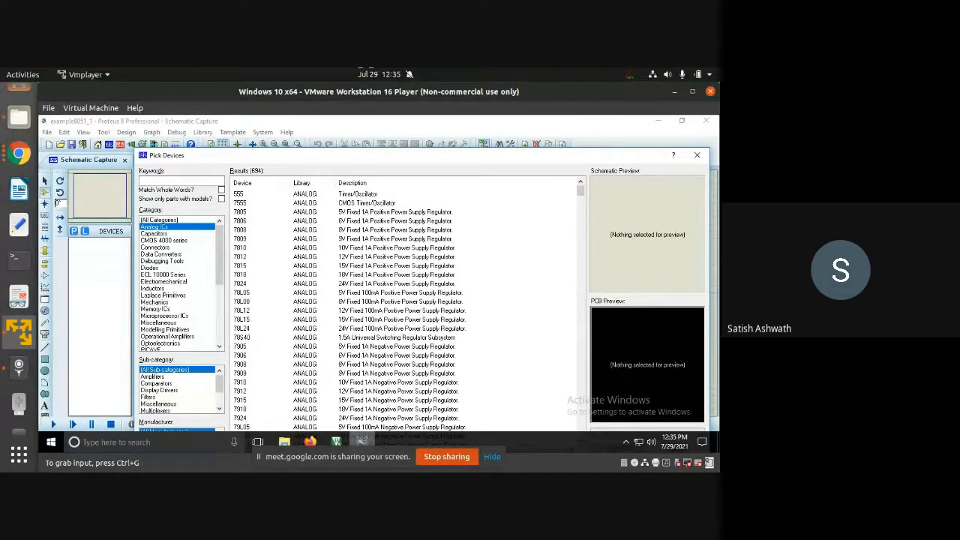
pyautogui.scroll(-3, 373, 285)
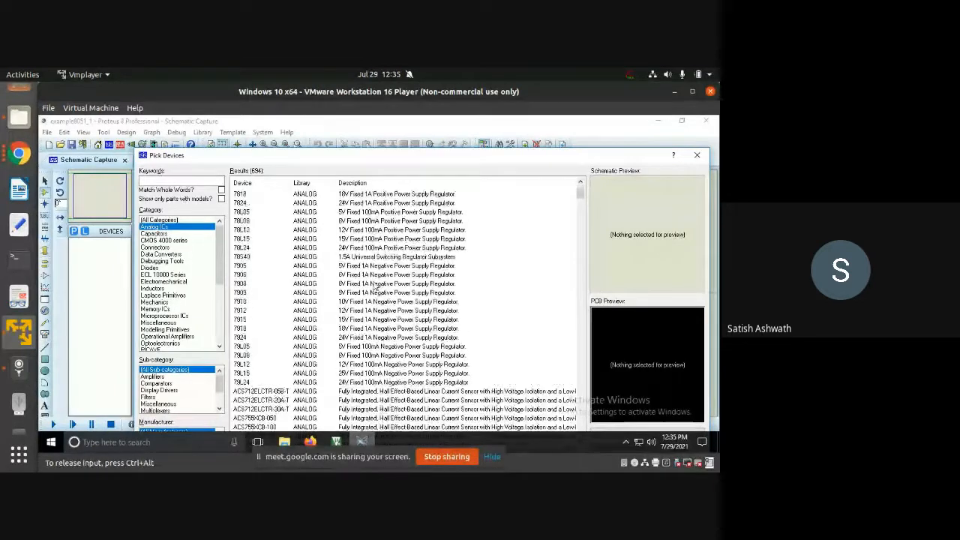
pyautogui.scroll(-15, 373, 287)
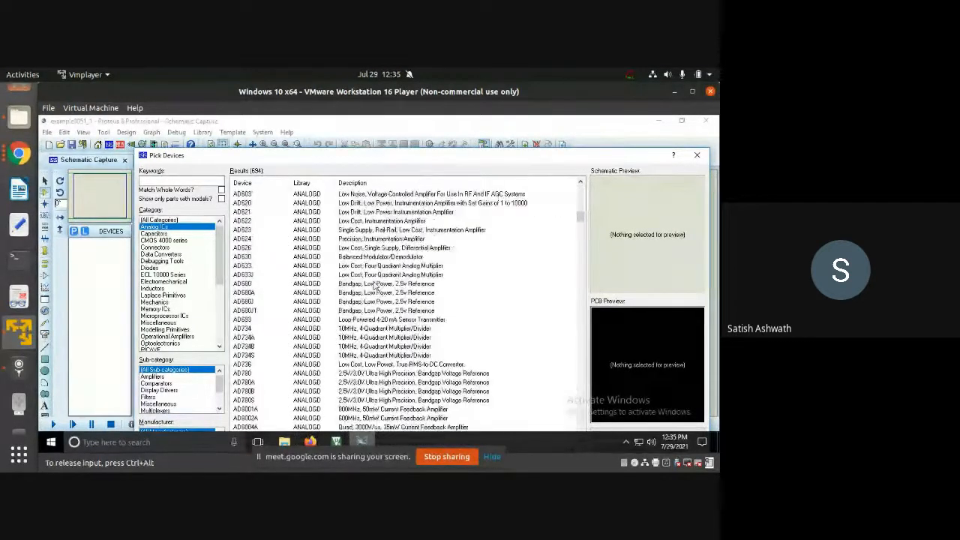
pyautogui.scroll(-20, 375, 287)
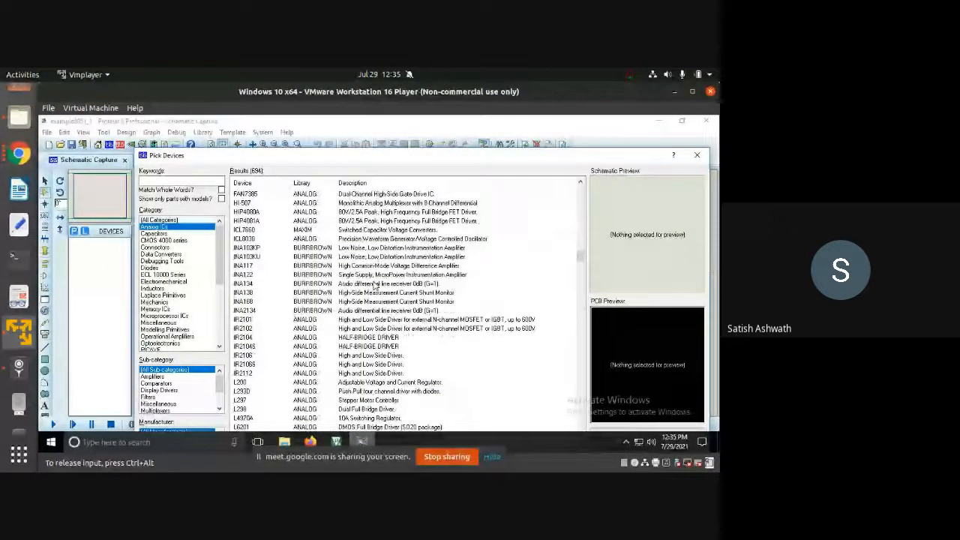
pyautogui.scroll(-20, 374, 286)
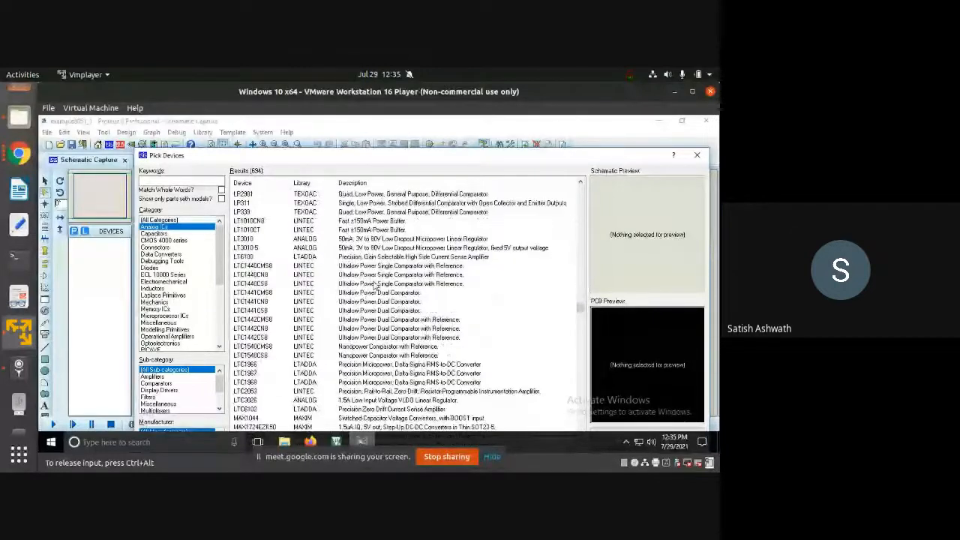
pyautogui.scroll(-20, 375, 287)
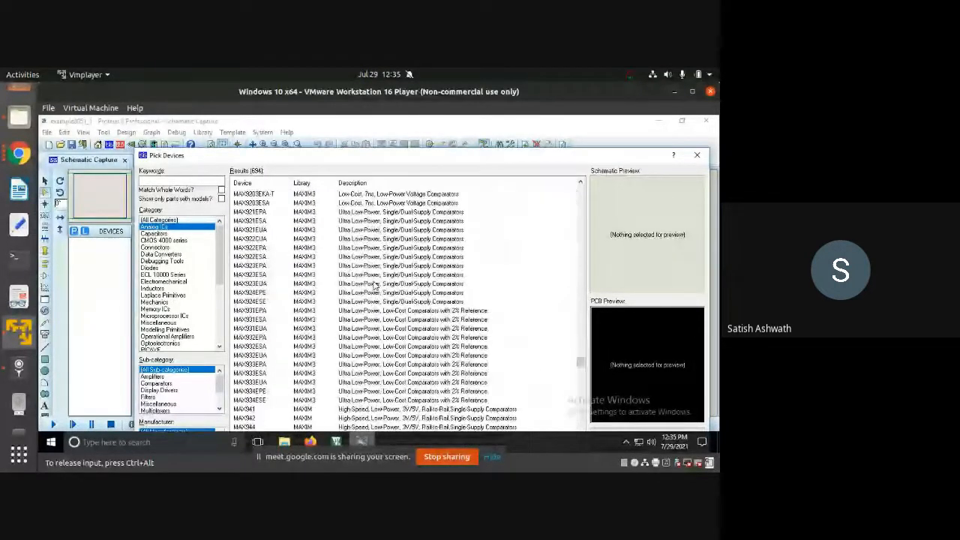
pyautogui.scroll(-20, 375, 287)
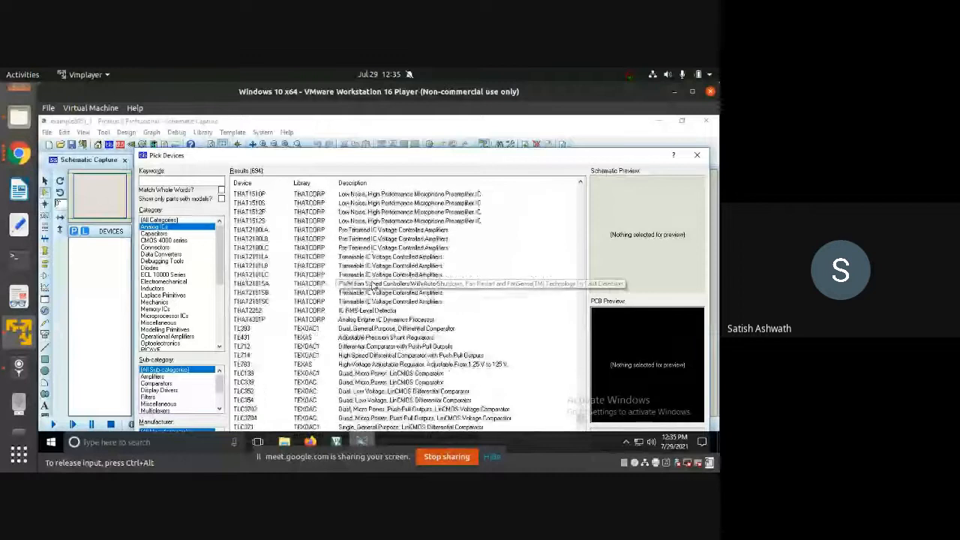
pyautogui.scroll(-10, 373, 287)
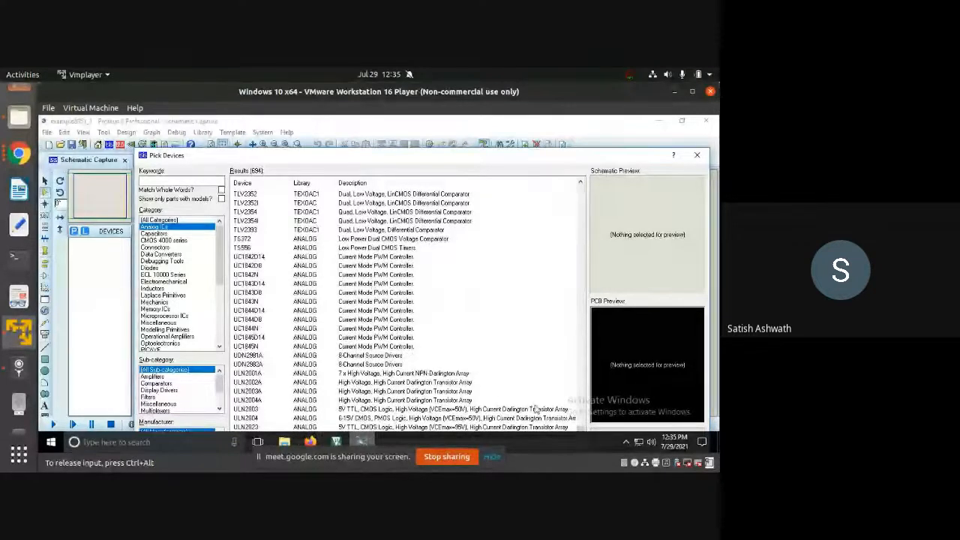
pyautogui.moveTo(585, 432); pyautogui.dragTo(576, 185)
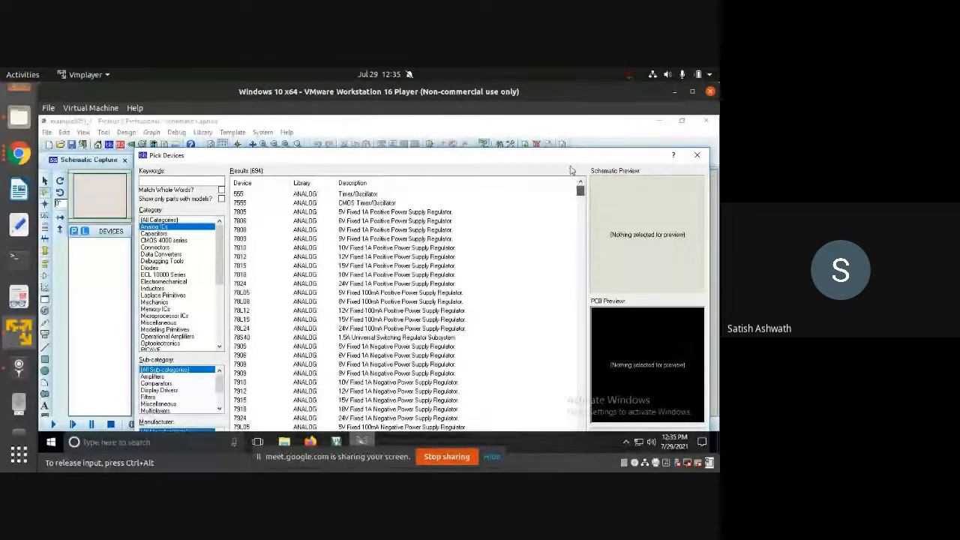
# - Browse the device listings of the Capacitors, Connectors and ECL 10000 Series categories
pyautogui.click(178, 233)
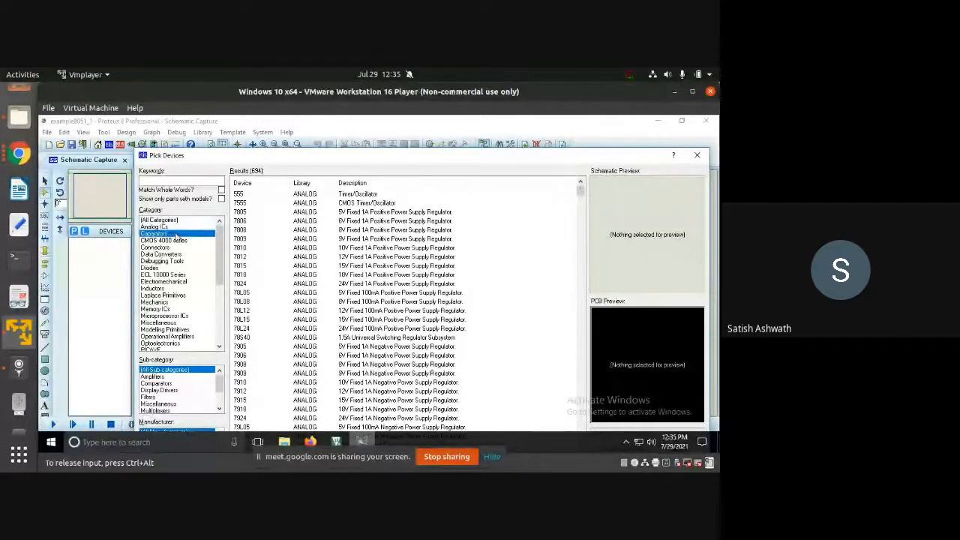
pyautogui.click(172, 247)
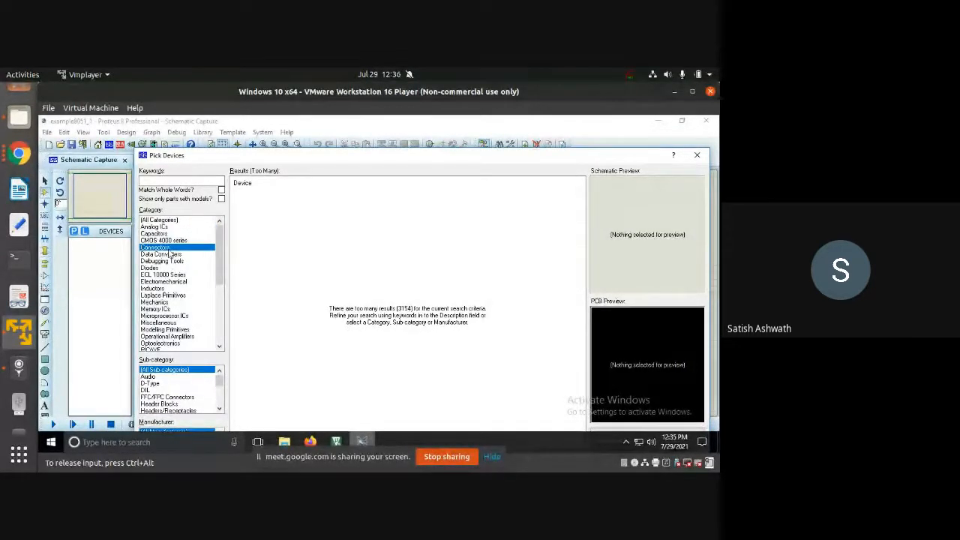
pyautogui.click(174, 274)
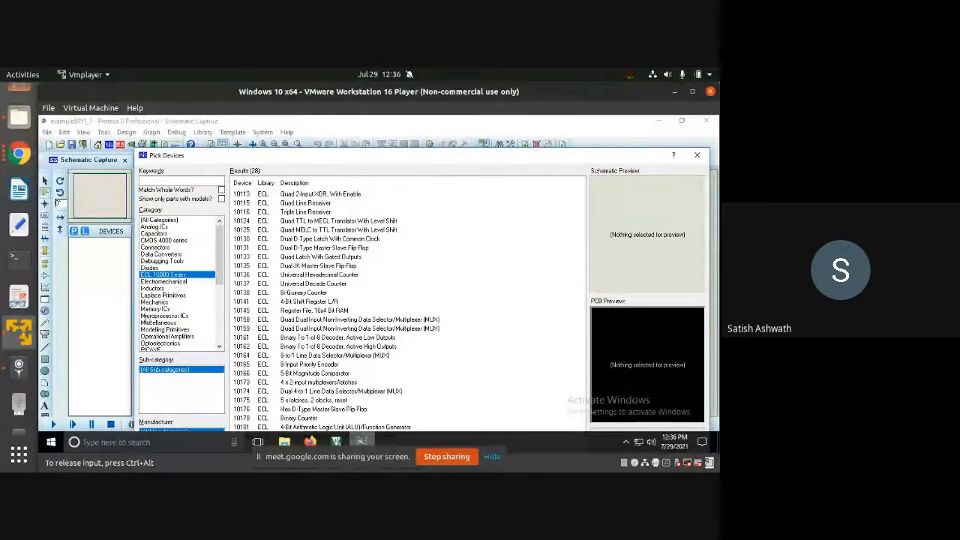
# - Search all device categories for the keyword led
pyautogui.click(172, 222)
pyautogui.click(177, 181)
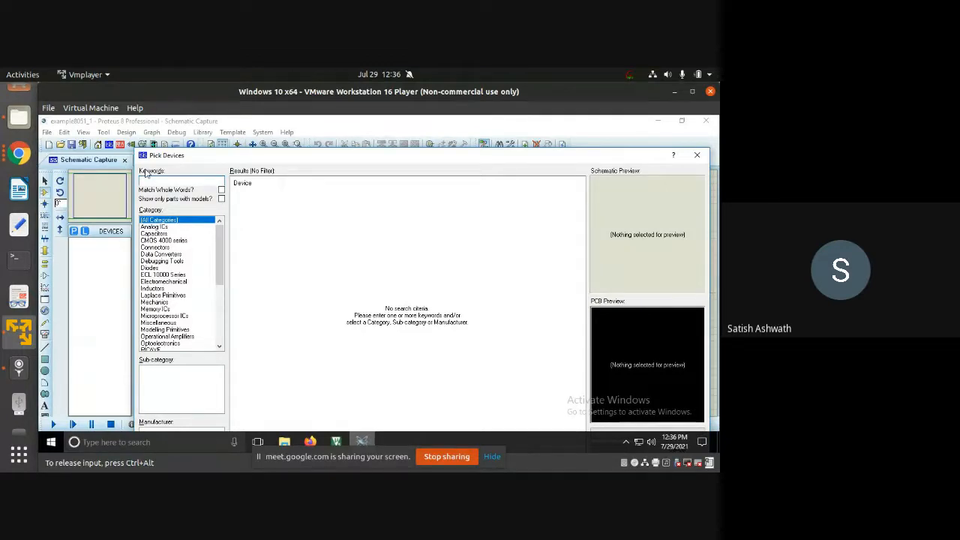
pyautogui.write('led')
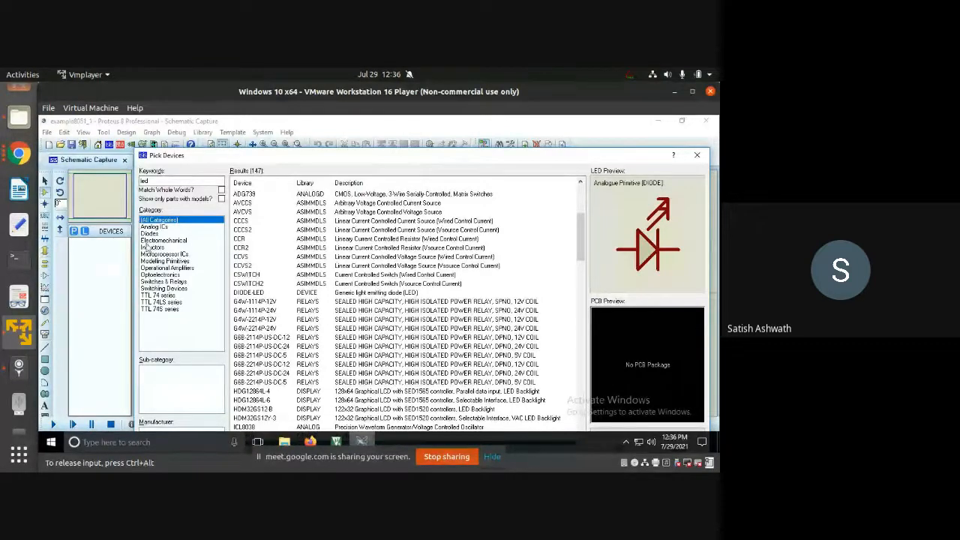
# - Look through the led matches in the Diodes category and return to the matches from all categories
pyautogui.click(150, 234)
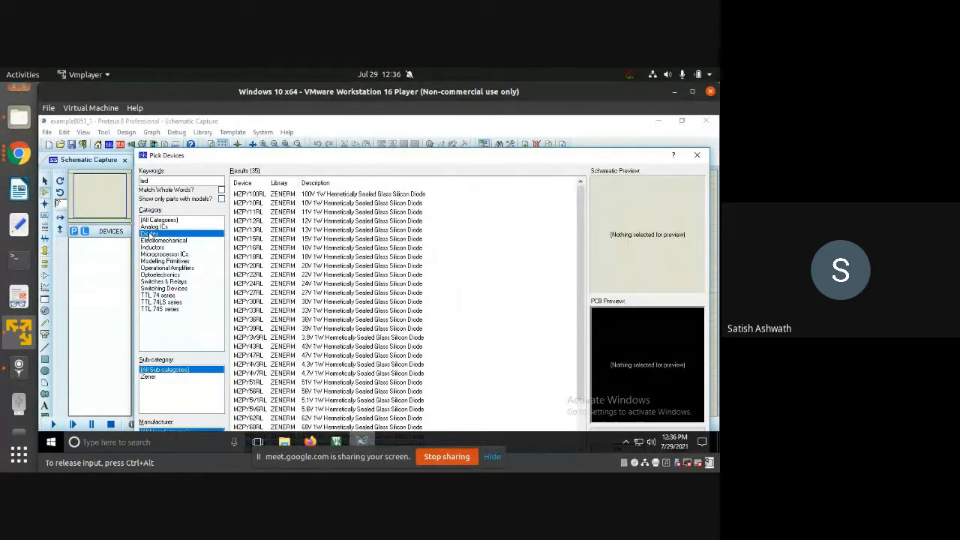
pyautogui.scroll(-2, 307, 285)
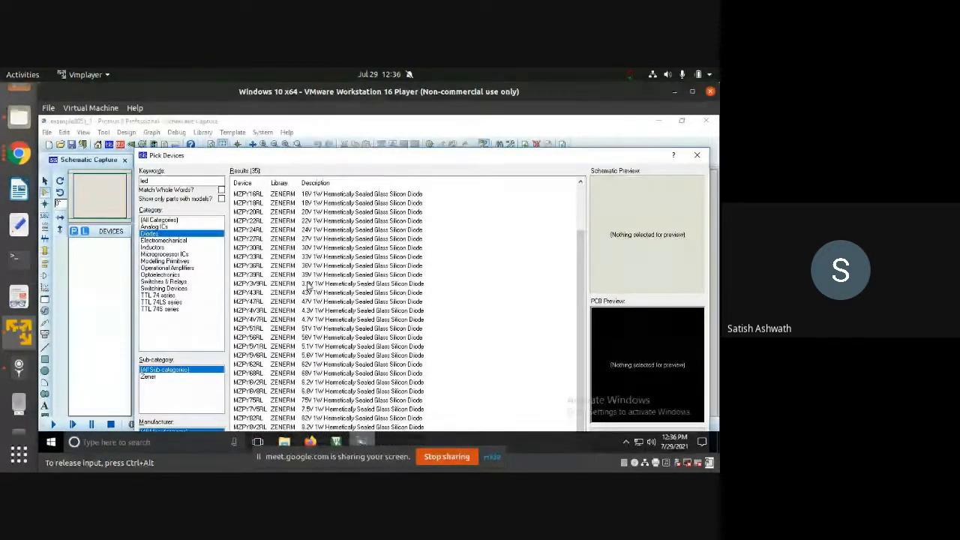
pyautogui.scroll(2, 323, 360)
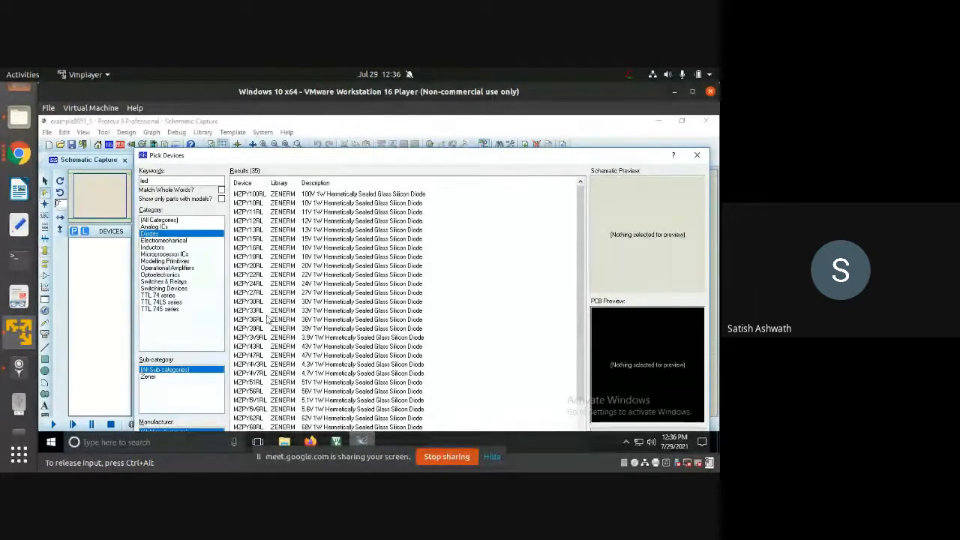
pyautogui.click(161, 221)
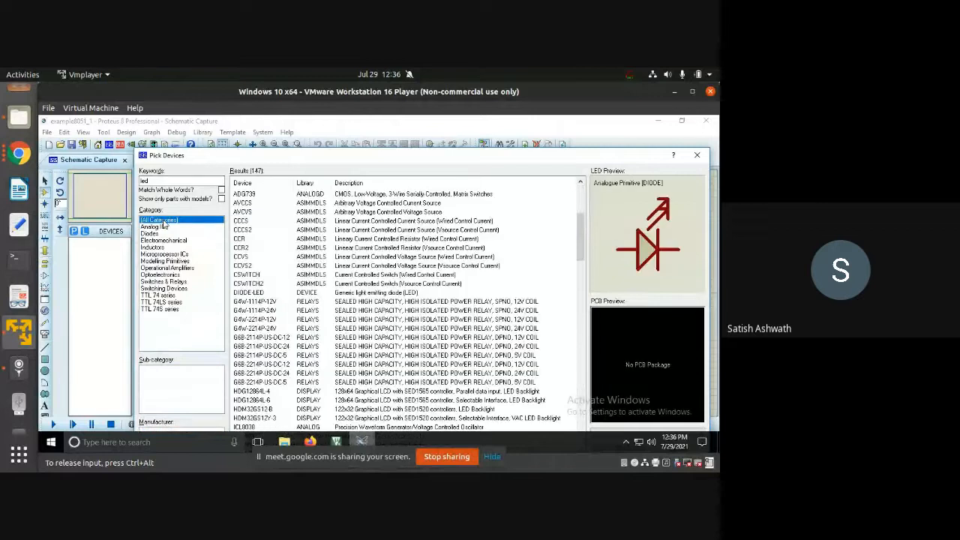
# - Preview the LED-BARGRAPH-GRN, LED-BIBY, LED-RED, LED-GREEN and LED-BLUE devices among the led matches
pyautogui.scroll(-7, 335, 251)
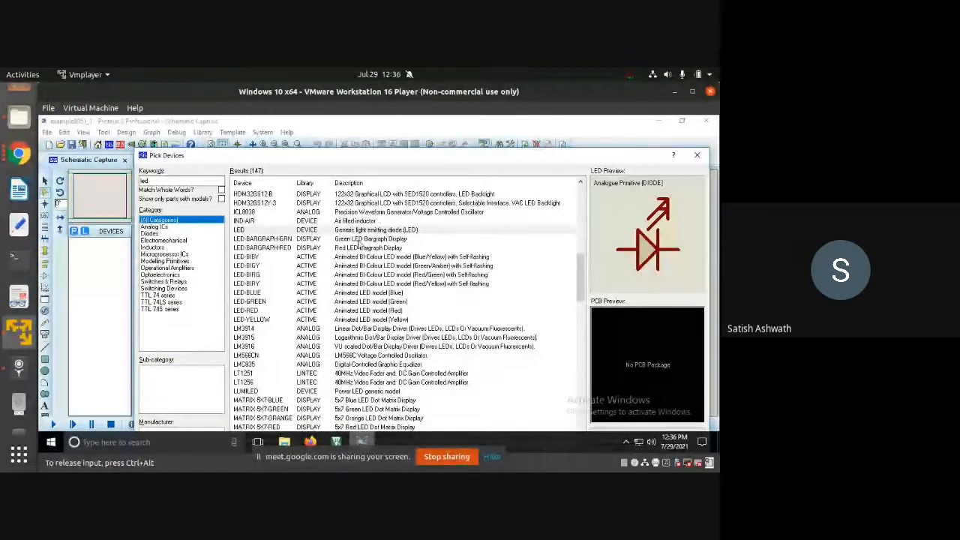
pyautogui.click(360, 240)
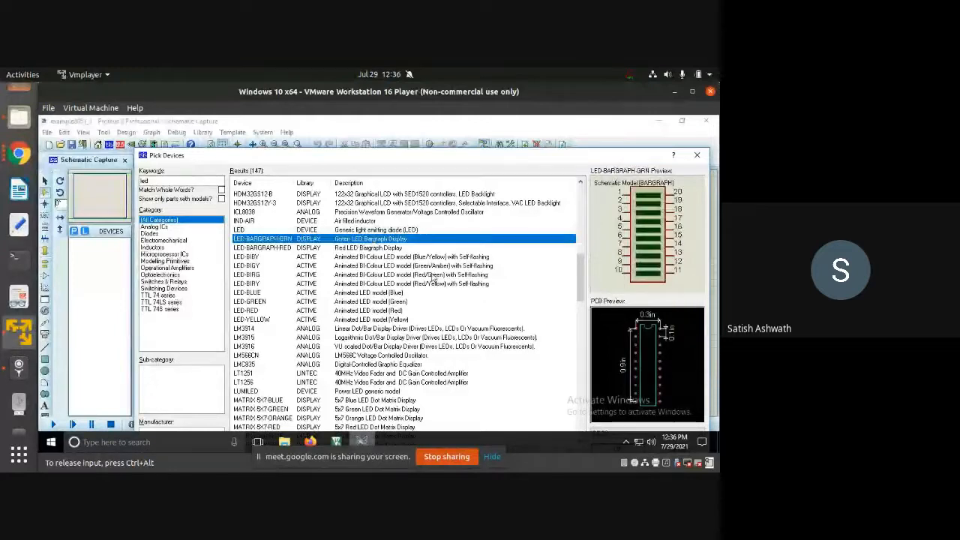
pyautogui.click(271, 257)
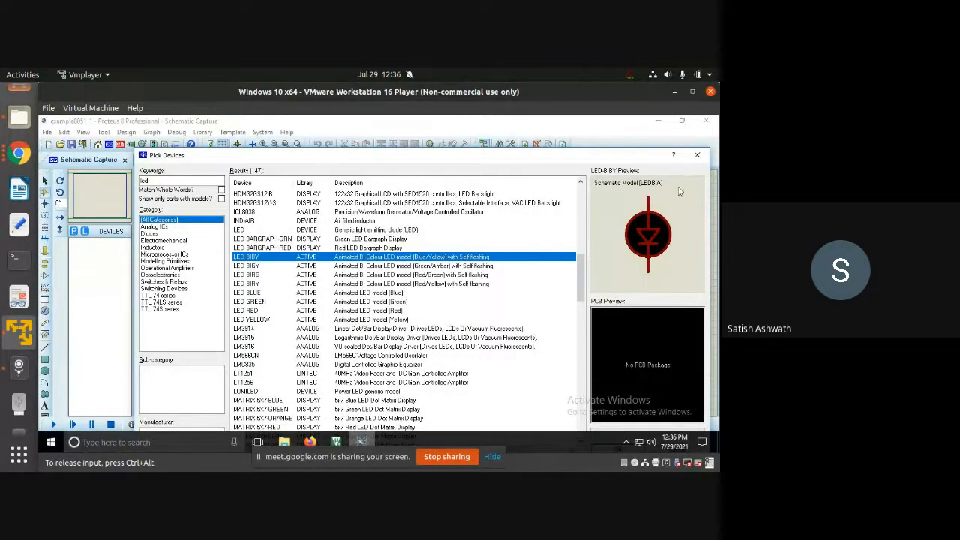
pyautogui.click(259, 311)
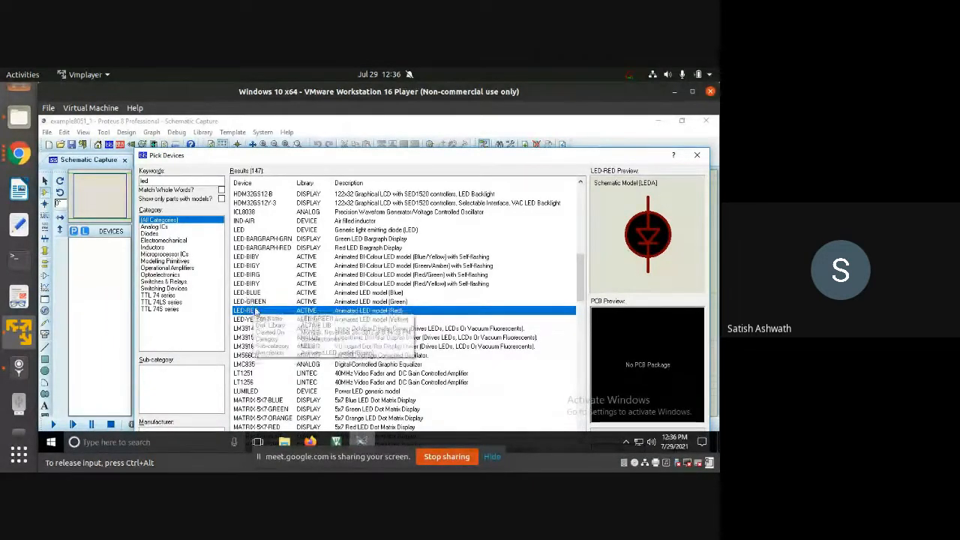
pyautogui.click(255, 302)
pyautogui.click(255, 293)
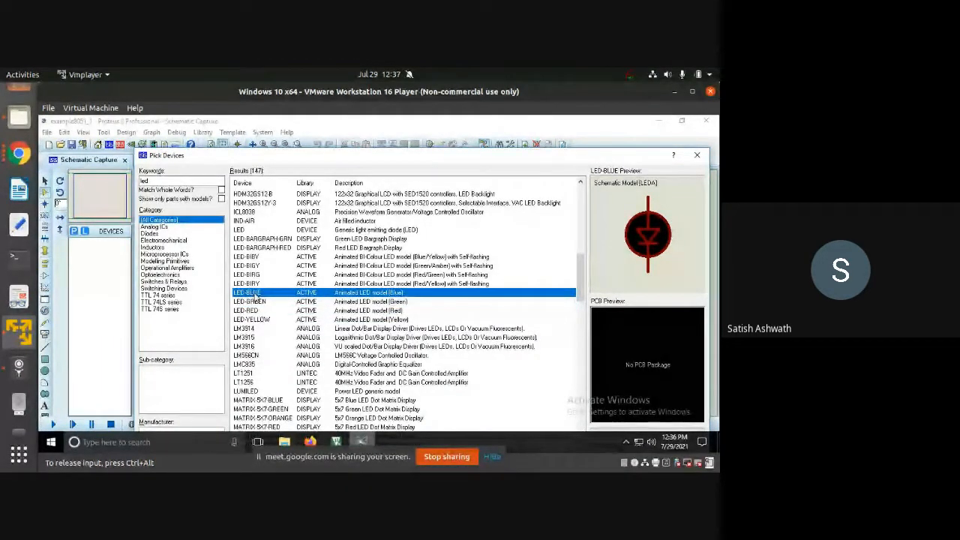
# - Pick the LED-RED device for the project's device list and close the device picker
pyautogui.click(255, 310)
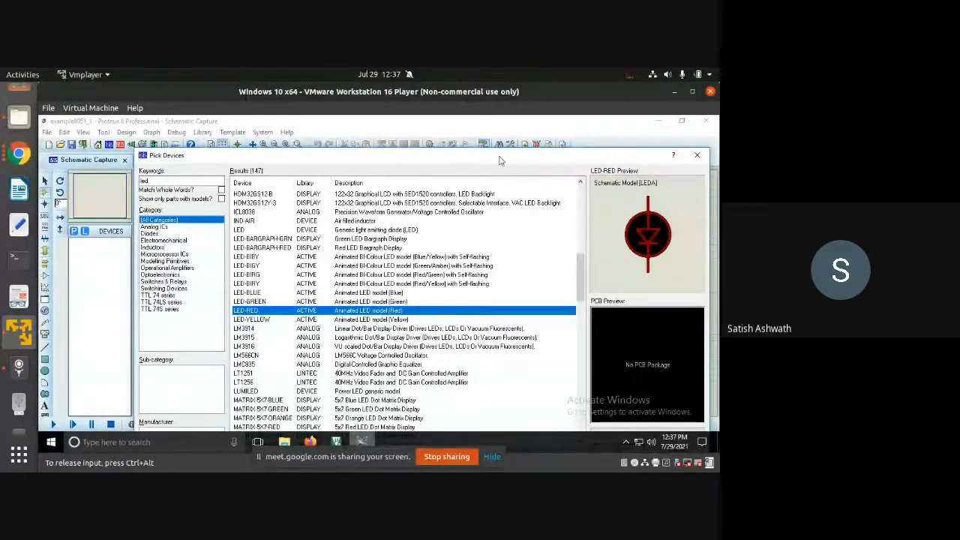
pyautogui.moveTo(501, 161); pyautogui.dragTo(486, 126)
pyautogui.click(615, 418)
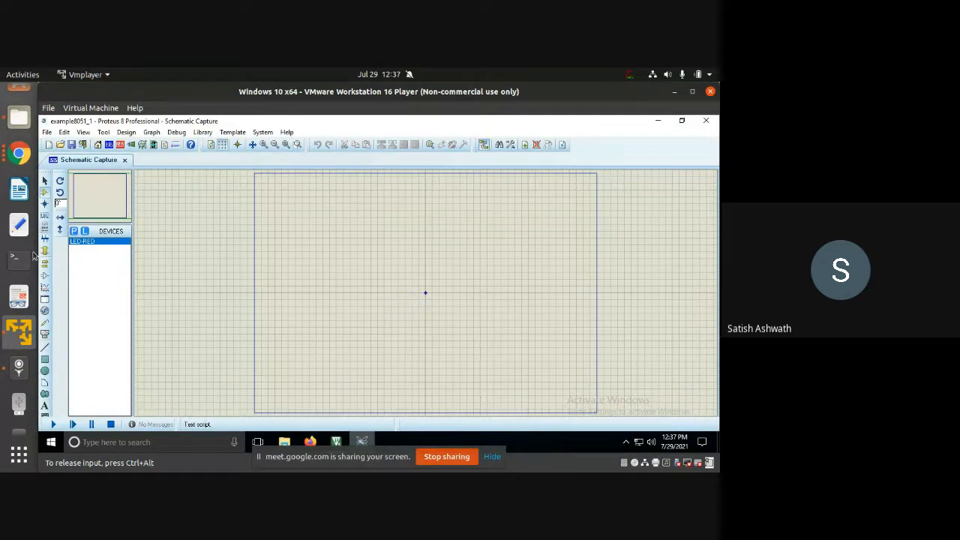
# - Place an LED-RED component on the schematic, slightly above and to the left of the sheet centre
pyautogui.click(86, 244)
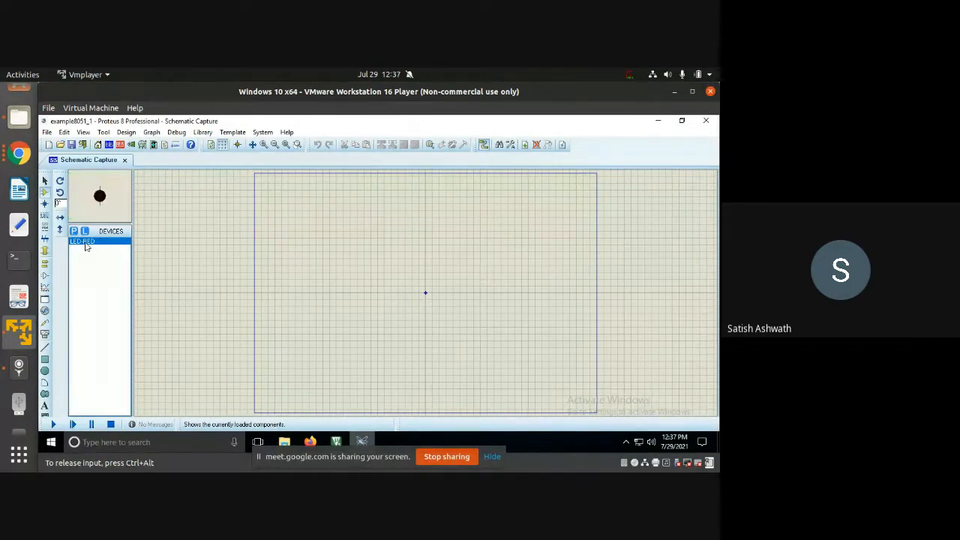
pyautogui.click(352, 247)
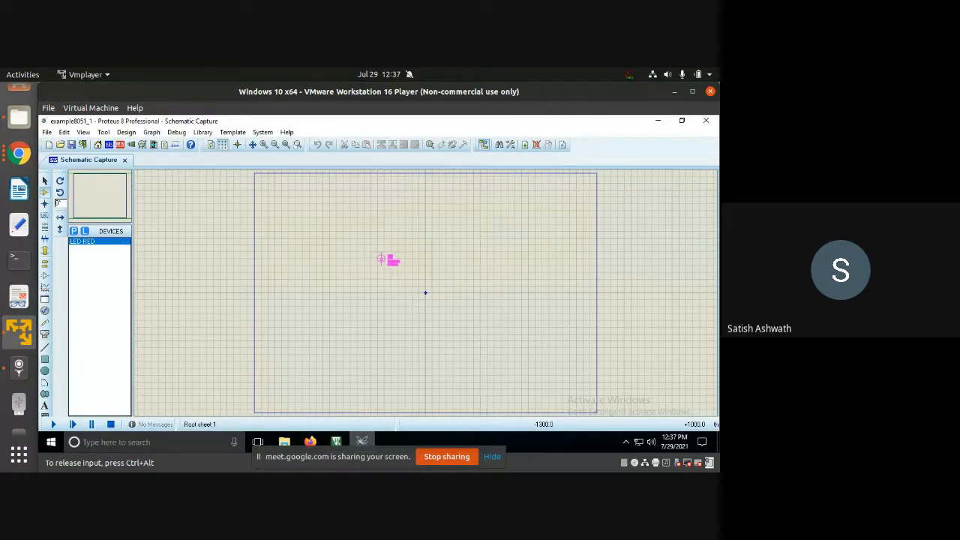
pyautogui.click(387, 260)
pyautogui.scroll(2, 391, 291)
pyautogui.scroll(2, 391, 291)
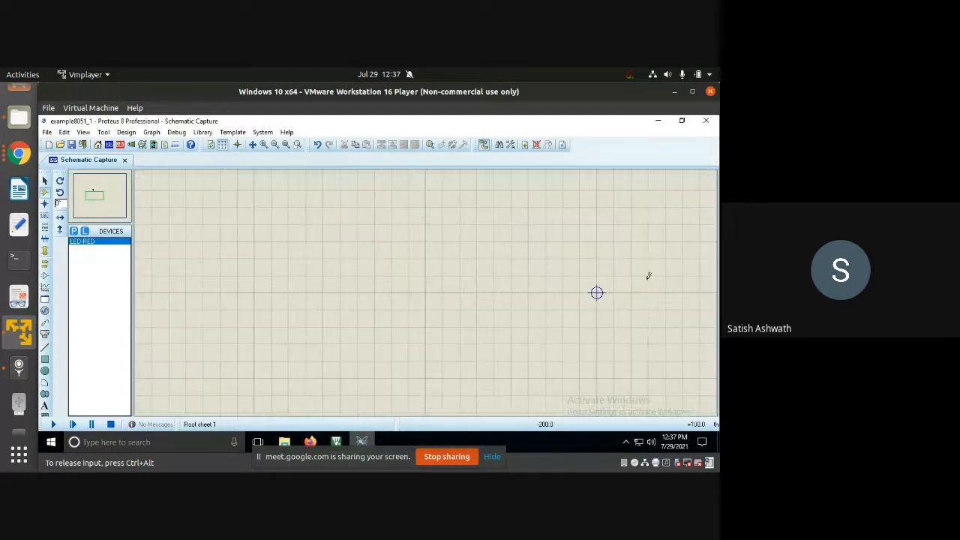
pyautogui.scroll(-2, 461, 265)
pyautogui.scroll(1, 397, 195)
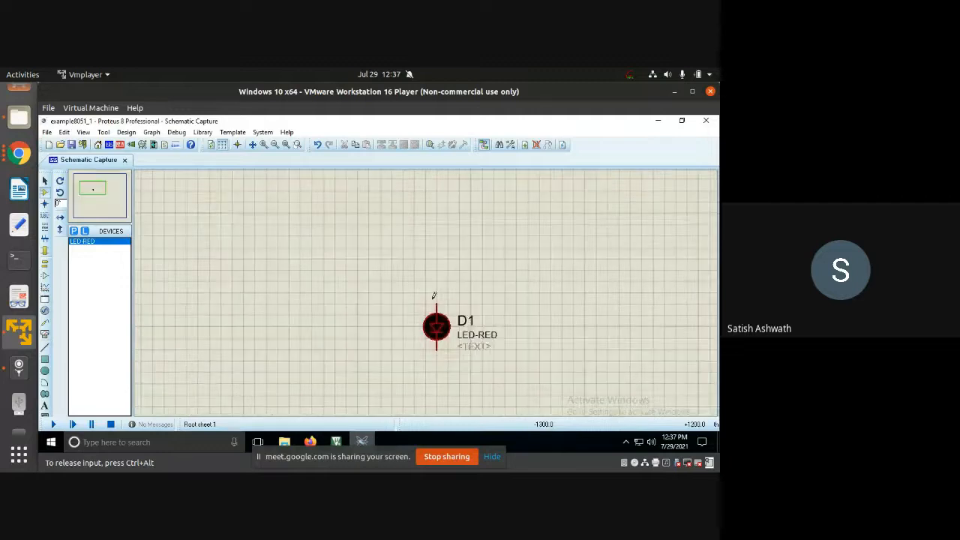
pyautogui.scroll(1, 433, 296)
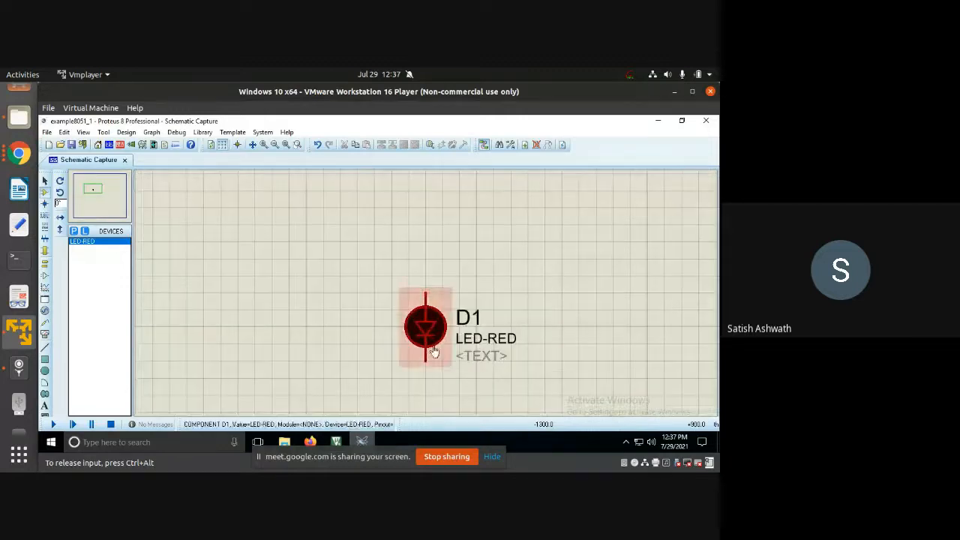
# - Place a second LED-RED component above and to the right of D1
pyautogui.click(97, 242)
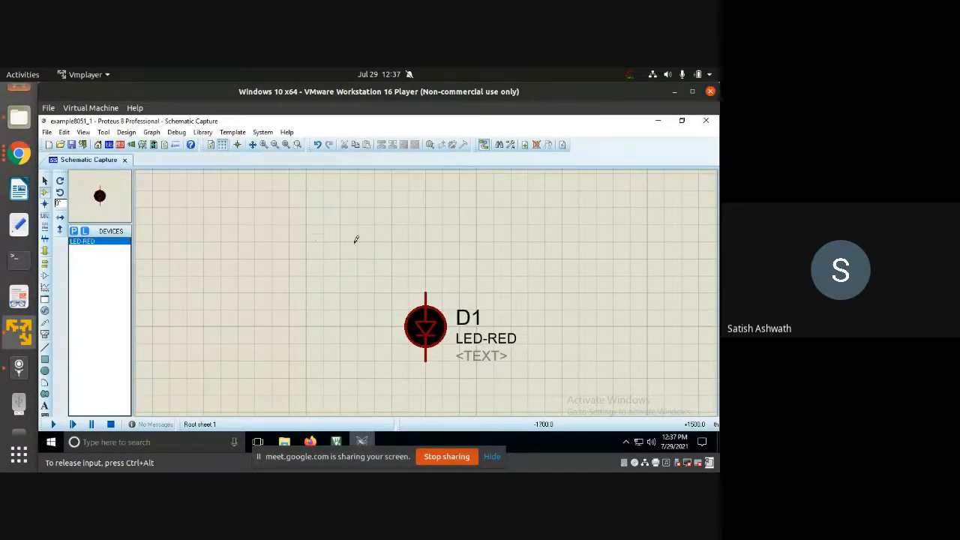
pyautogui.click(545, 248)
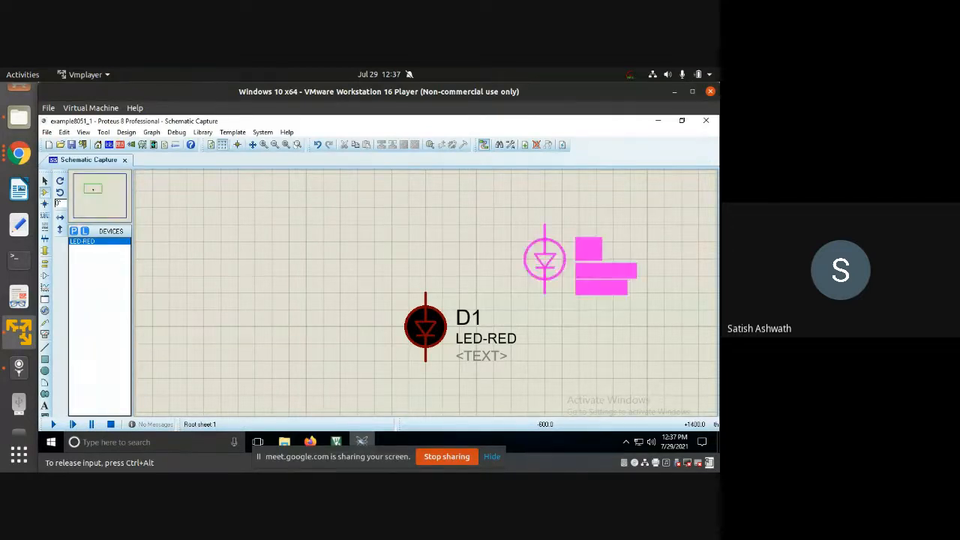
pyautogui.click(511, 278)
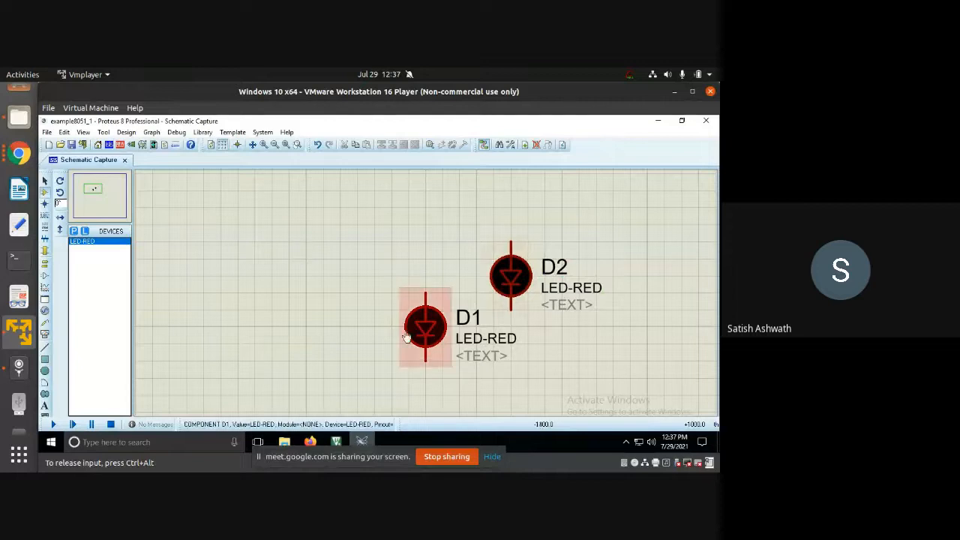
# - Rotate LED D1 clockwise once and back anti-clockwise to its original orientation
pyautogui.rightClick(423, 322)
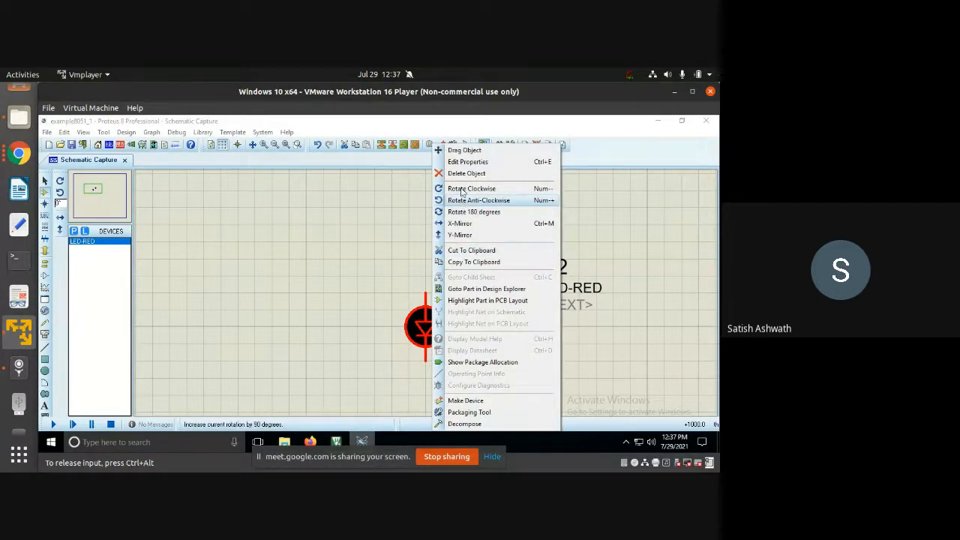
pyautogui.click(462, 190)
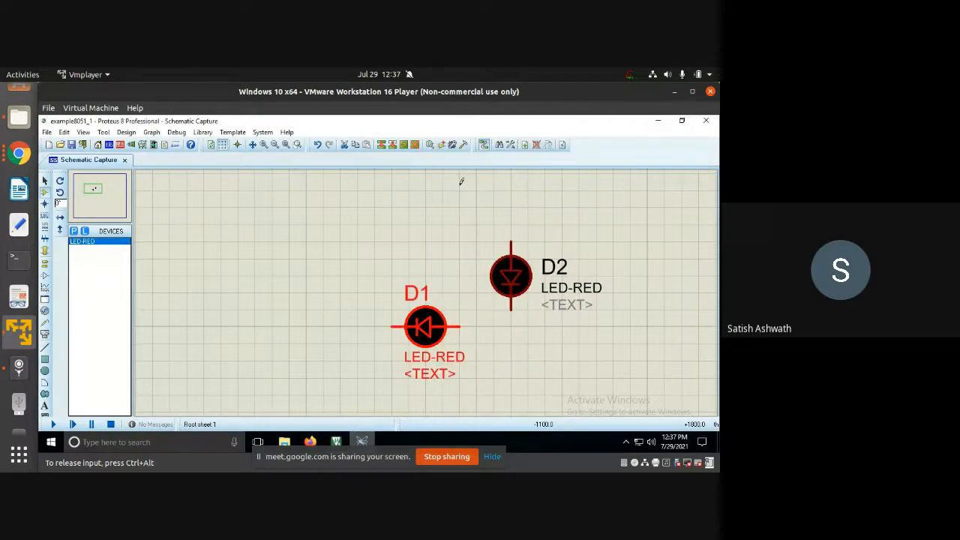
pyautogui.rightClick(424, 327)
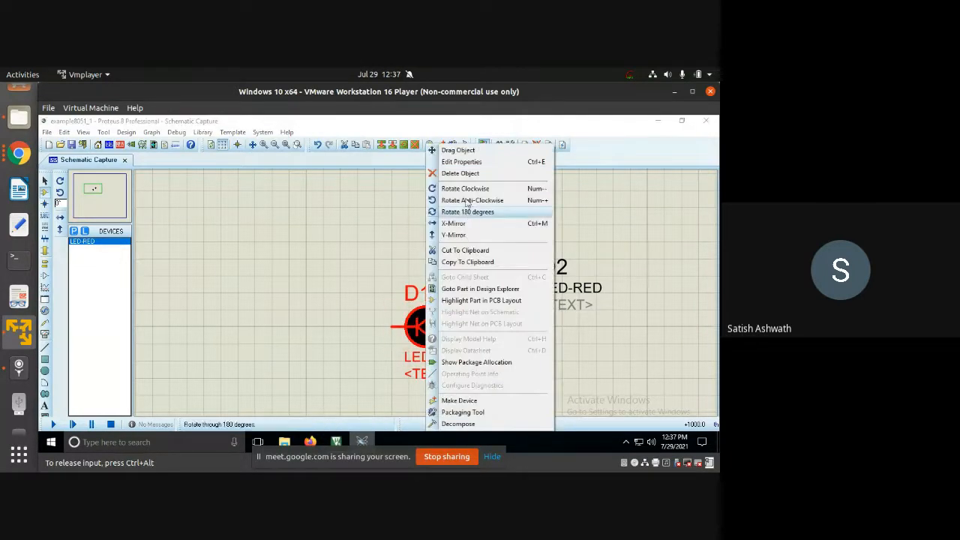
pyautogui.click(467, 199)
# - Rotate LED D1 anti-clockwise so it lies horizontally, and move it up and slightly to the left
pyautogui.rightClick(447, 318)
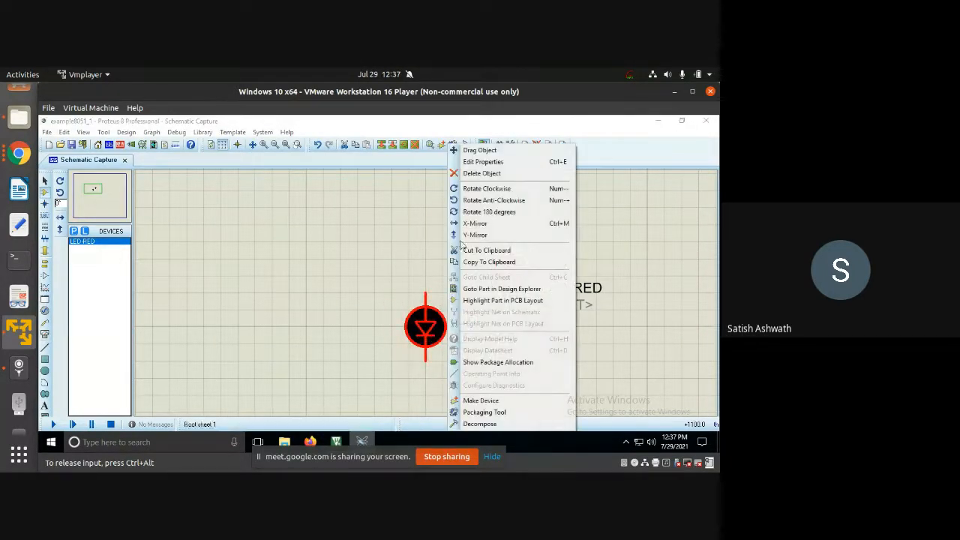
pyautogui.click(480, 200)
pyautogui.moveTo(424, 323); pyautogui.dragTo(391, 241)
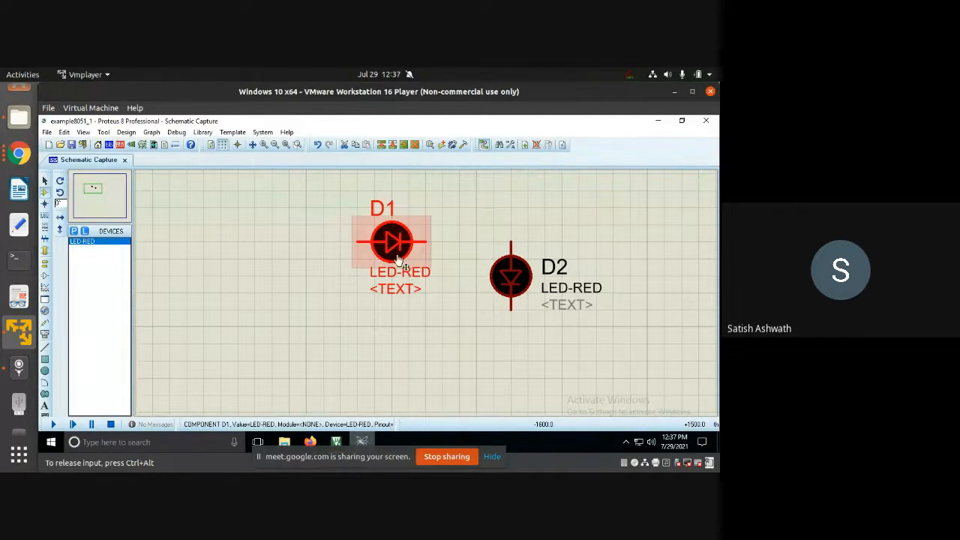
# - Delete the second LED, D2, from the schematic
pyautogui.click(524, 291)
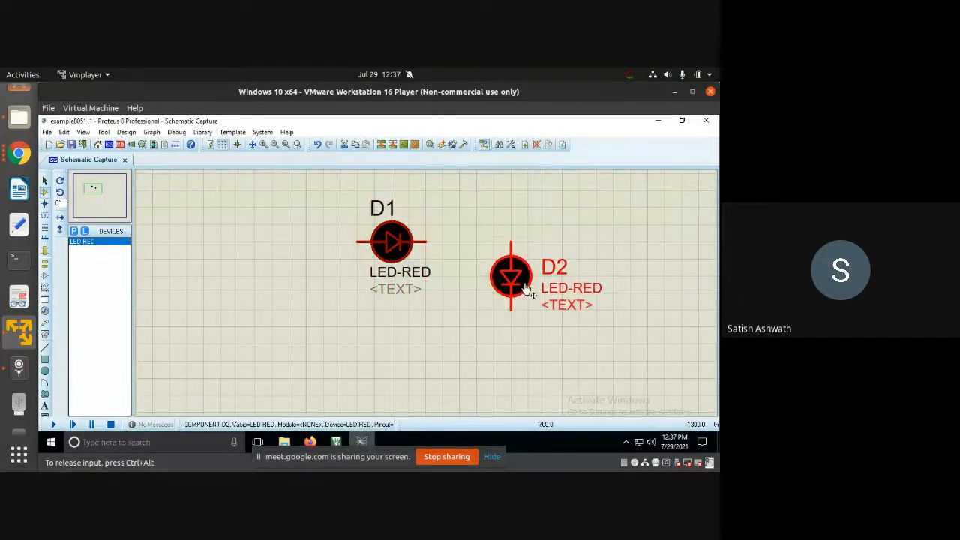
pyautogui.press('Delete')
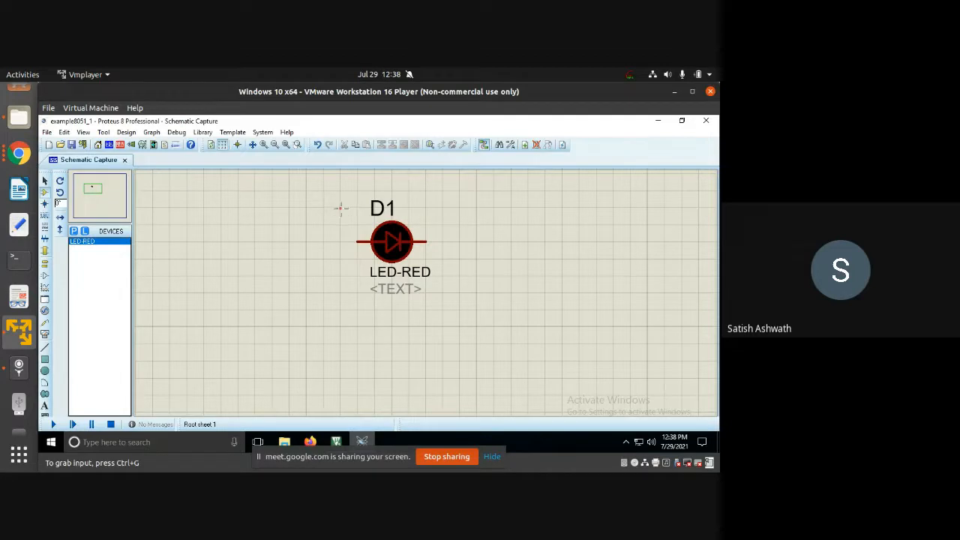
pyautogui.moveTo(342, 209)
pyautogui.mouseDown()
pyautogui.moveTo(345, 233)
pyautogui.moveTo(348, 214)
pyautogui.mouseUp()
pyautogui.moveTo(434, 220); pyautogui.dragTo(457, 219)
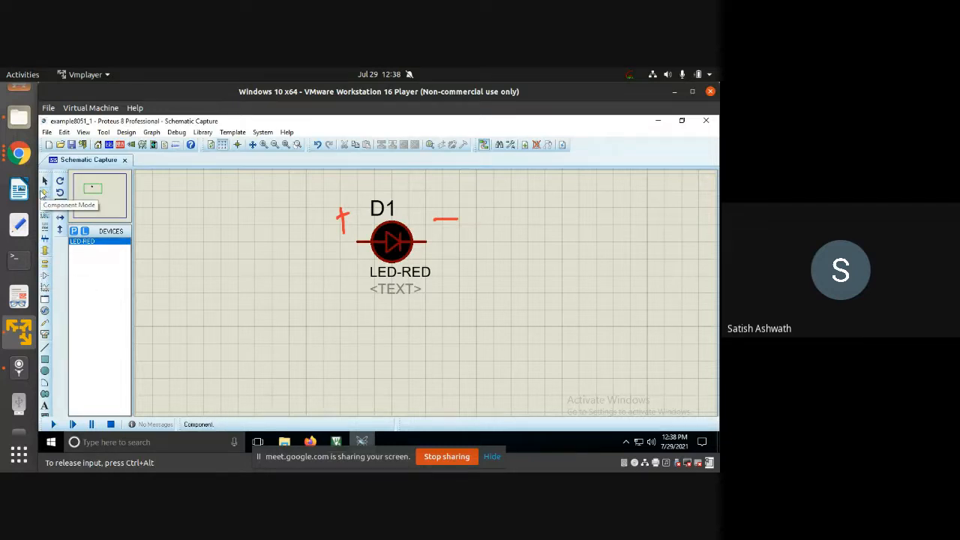
# - Switch to terminals mode, preview the INPUT and OUTPUT terminals and select the GROUND terminal
pyautogui.click(45, 263)
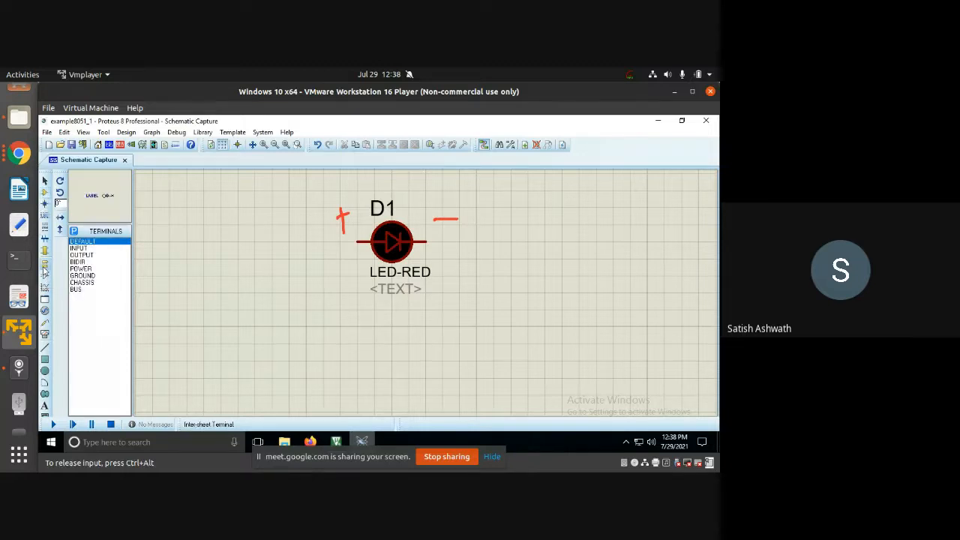
pyautogui.click(79, 250)
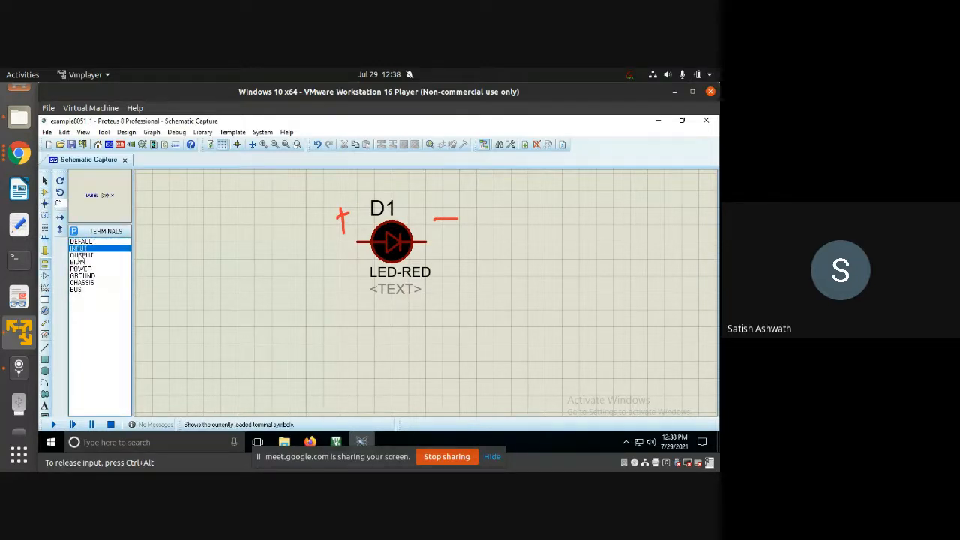
pyautogui.click(81, 255)
pyautogui.click(89, 276)
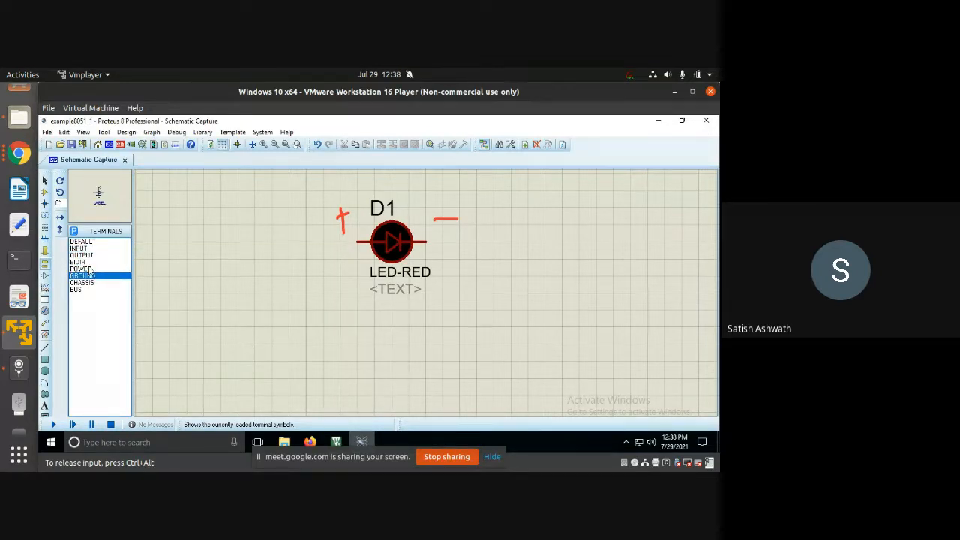
# - Place a POWER terminal below the anode side of LED D1, rotated 180 degrees, and a GROUND terminal below the cathode side
pyautogui.click(89, 269)
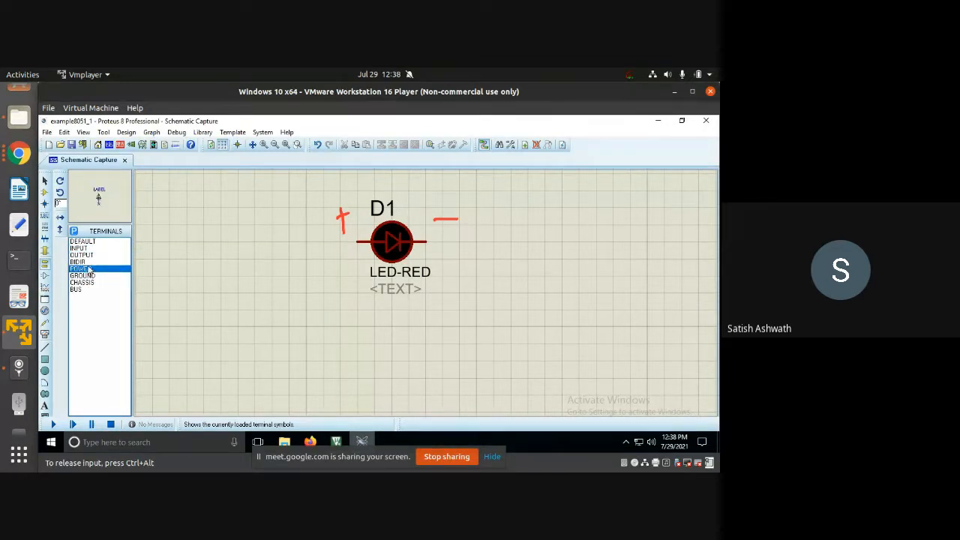
pyautogui.click(337, 268)
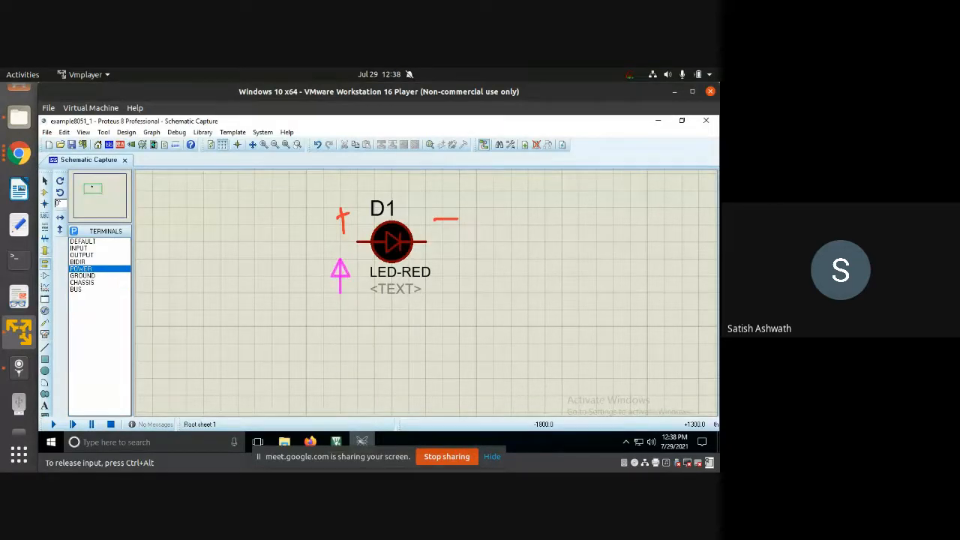
pyautogui.click(339, 286)
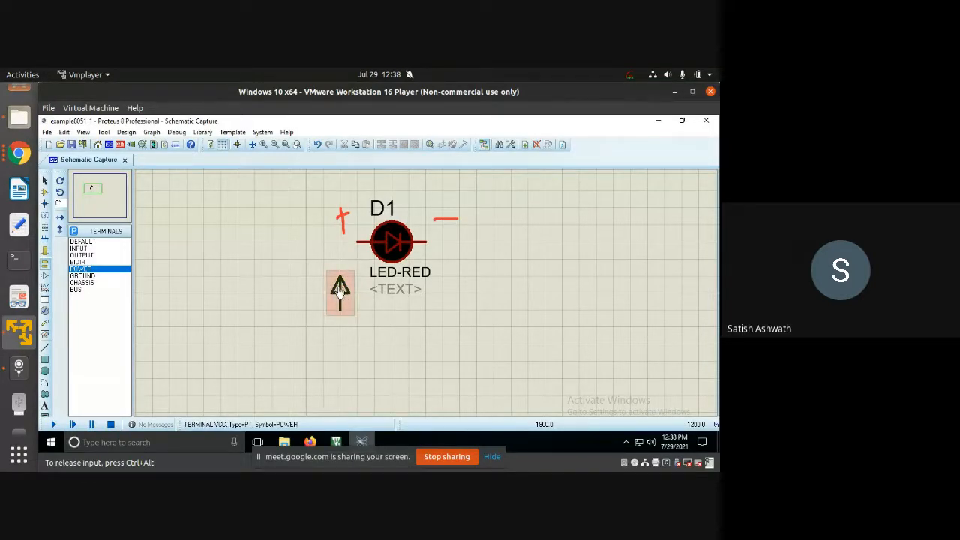
pyautogui.rightClick(339, 291)
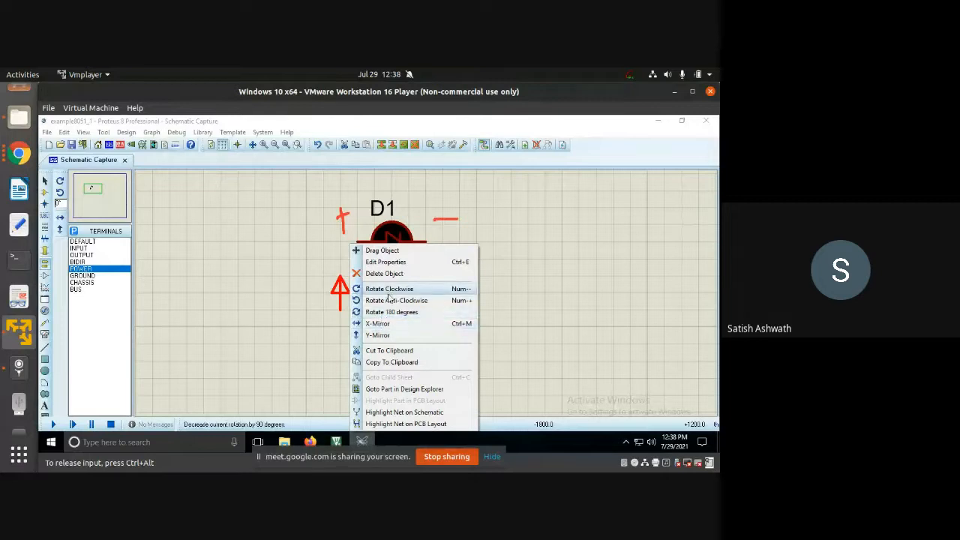
pyautogui.click(391, 311)
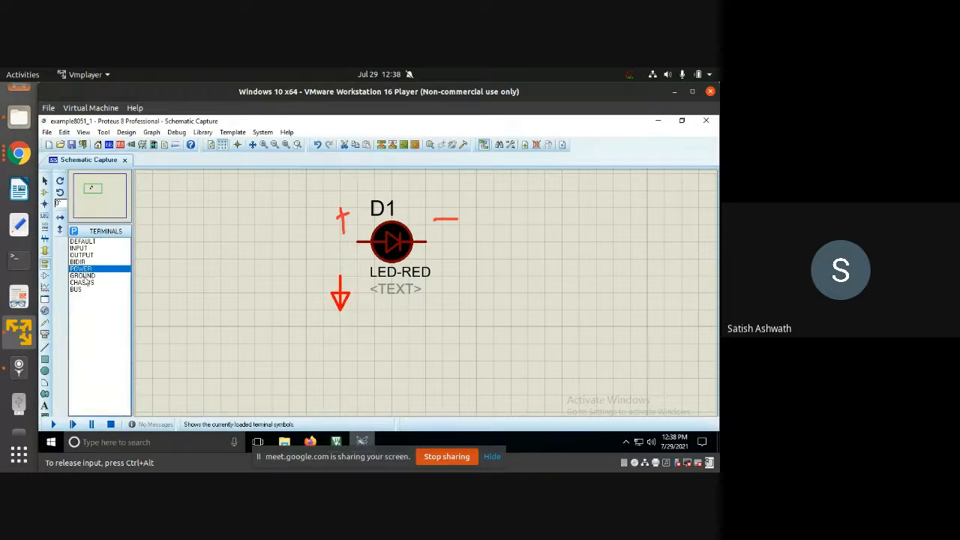
pyautogui.click(85, 276)
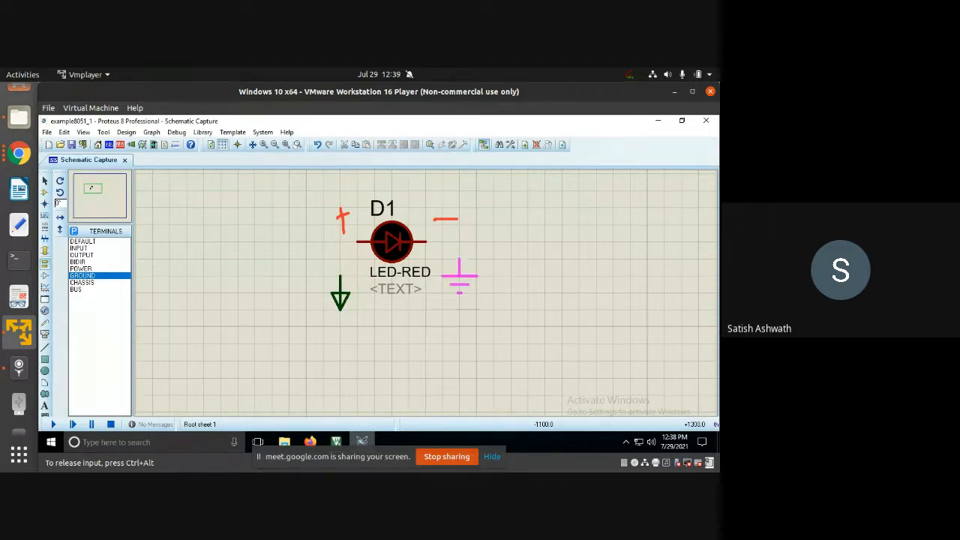
pyautogui.click(460, 289)
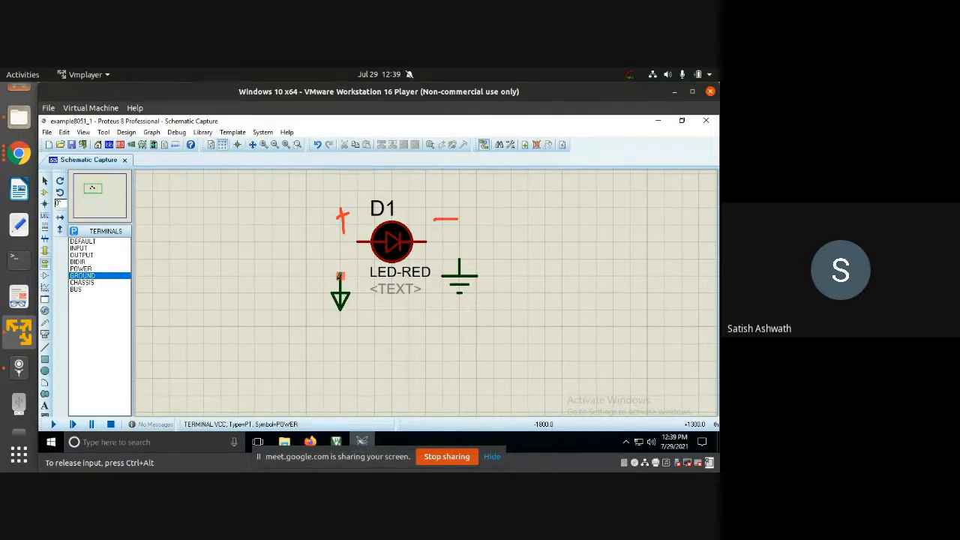
# - Wire the POWER terminal to the anode of LED D1 and the cathode to the GROUND terminal
pyautogui.click(340, 275)
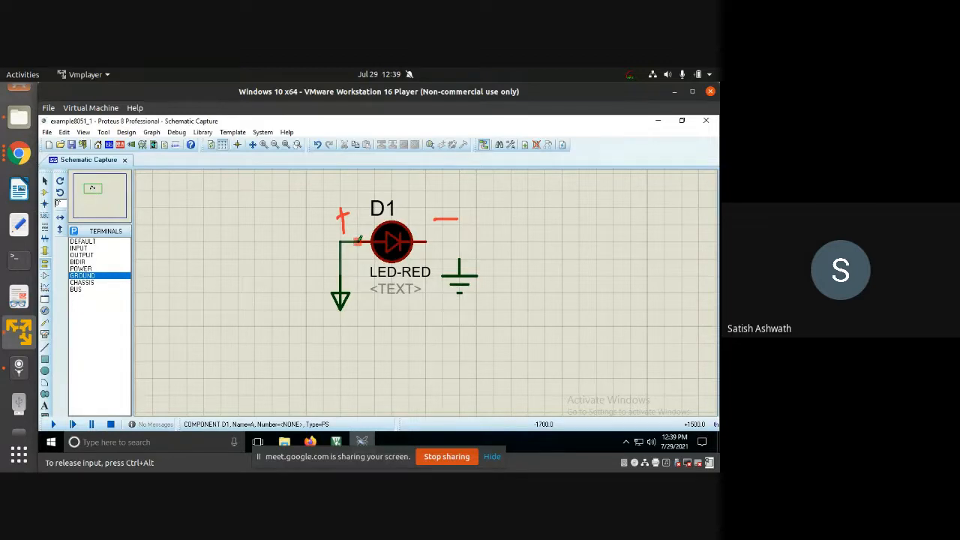
pyautogui.click(359, 240)
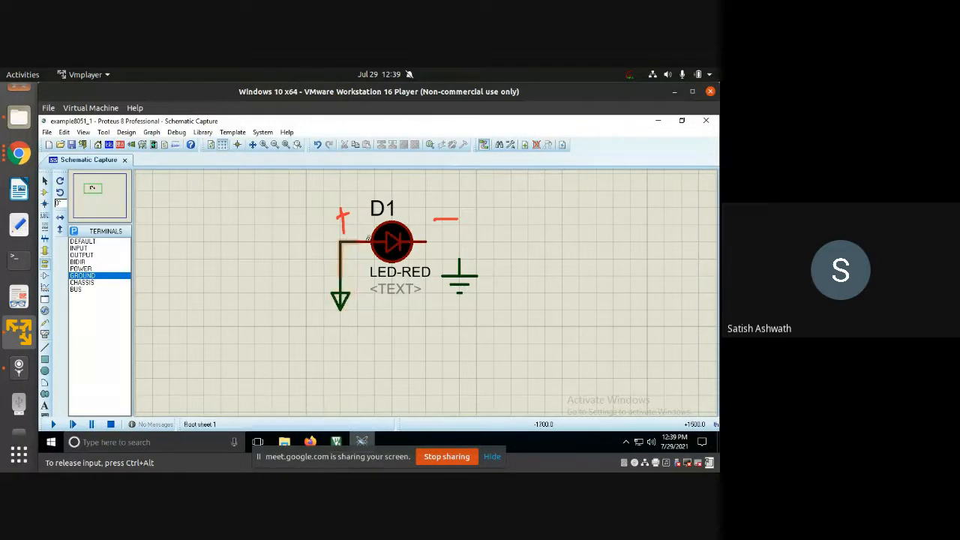
pyautogui.click(426, 238)
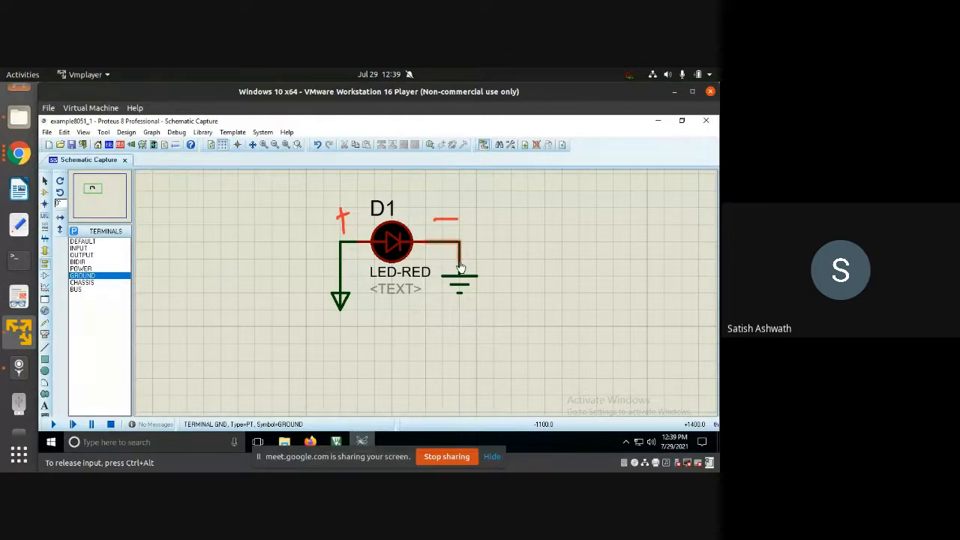
pyautogui.click(461, 267)
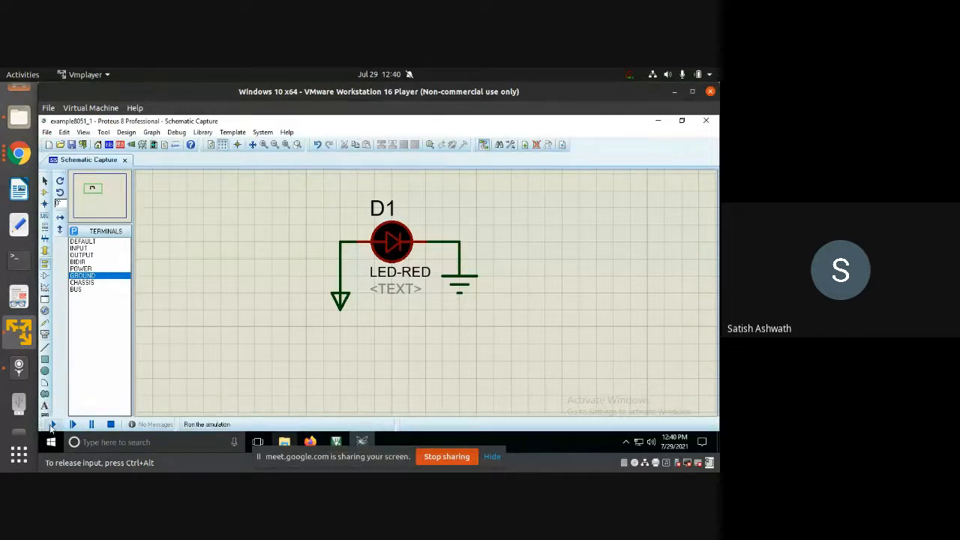
# - Run the simulation of the LED circuit, stop it and return to the schematic
pyautogui.click(52, 424)
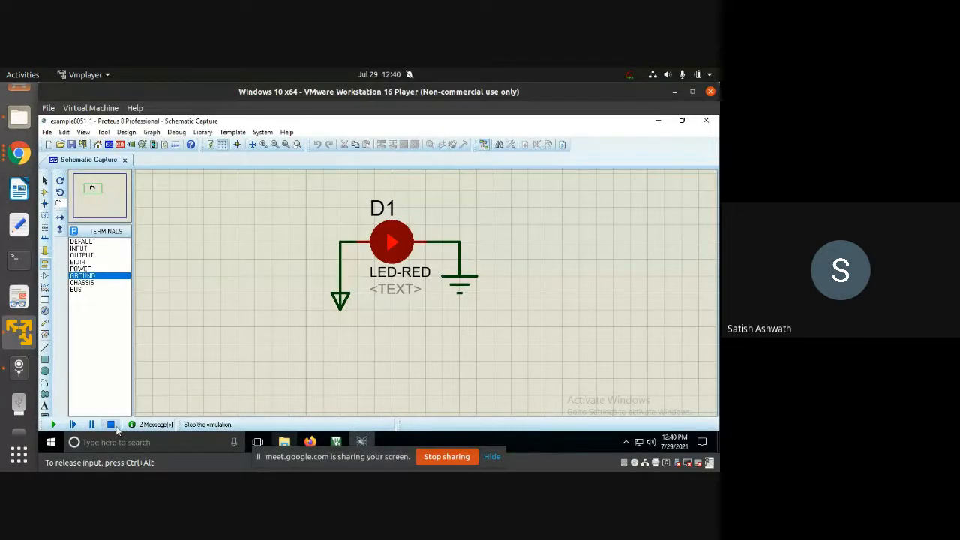
pyautogui.click(116, 428)
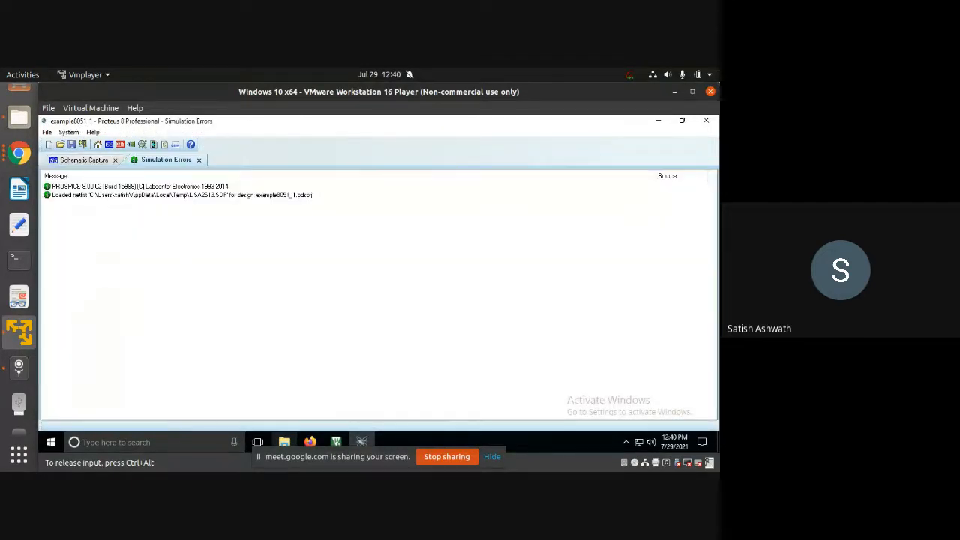
pyautogui.click(76, 161)
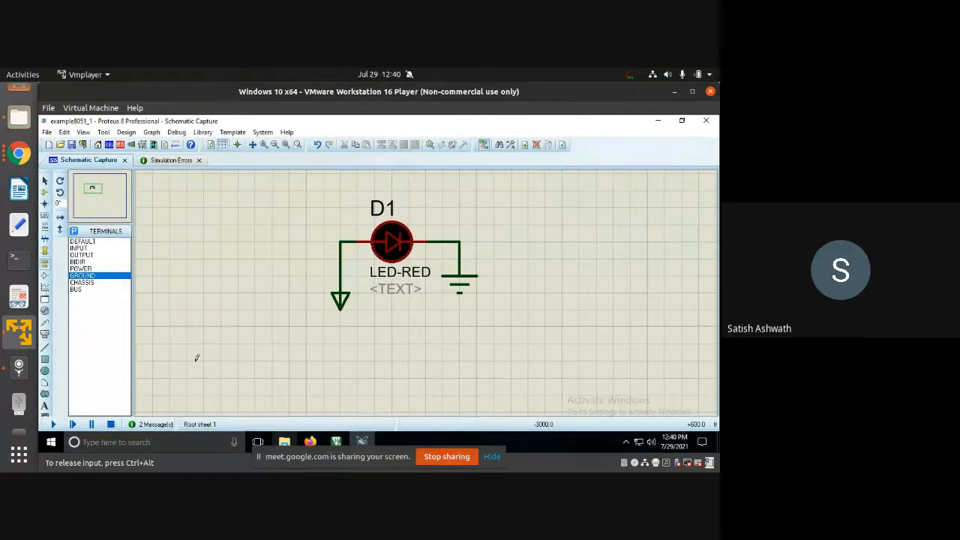
# - Review the messages logged by the simulation and go back to the schematic
pyautogui.click(167, 160)
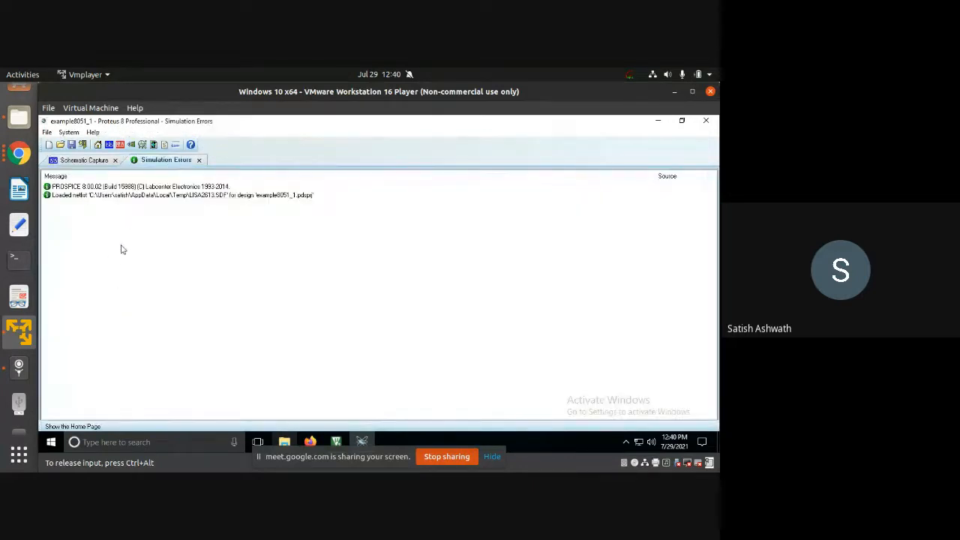
pyautogui.click(84, 161)
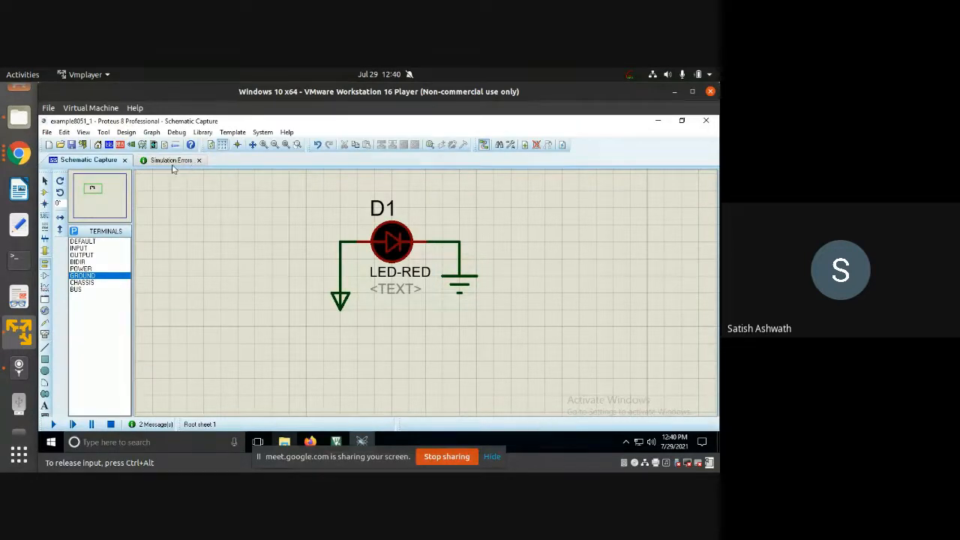
pyautogui.click(168, 162)
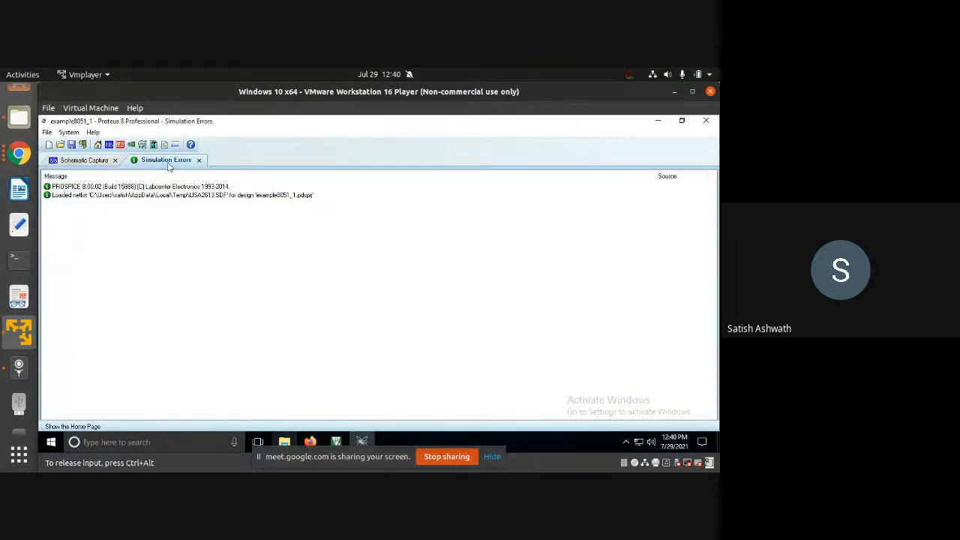
pyautogui.click(71, 162)
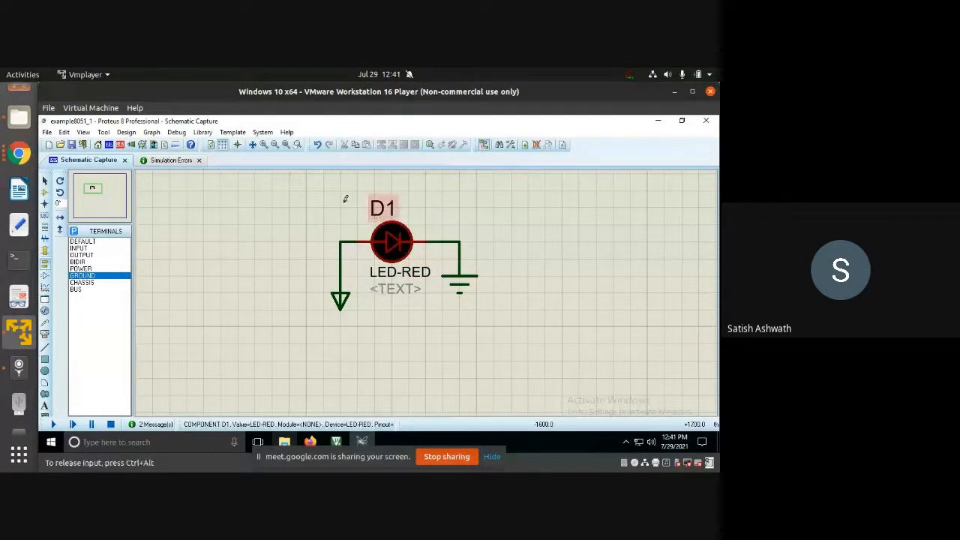
# - Delete LED D1 together with the remaining terminals and wires to clear the schematic
pyautogui.click(396, 258)
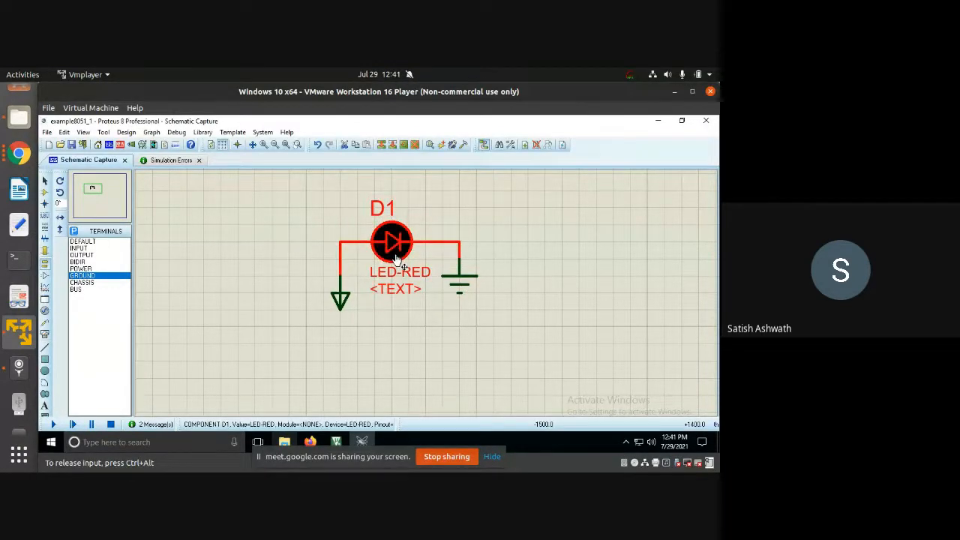
pyautogui.press('Delete')
pyautogui.moveTo(273, 224); pyautogui.dragTo(510, 360)
pyautogui.press('Delete')
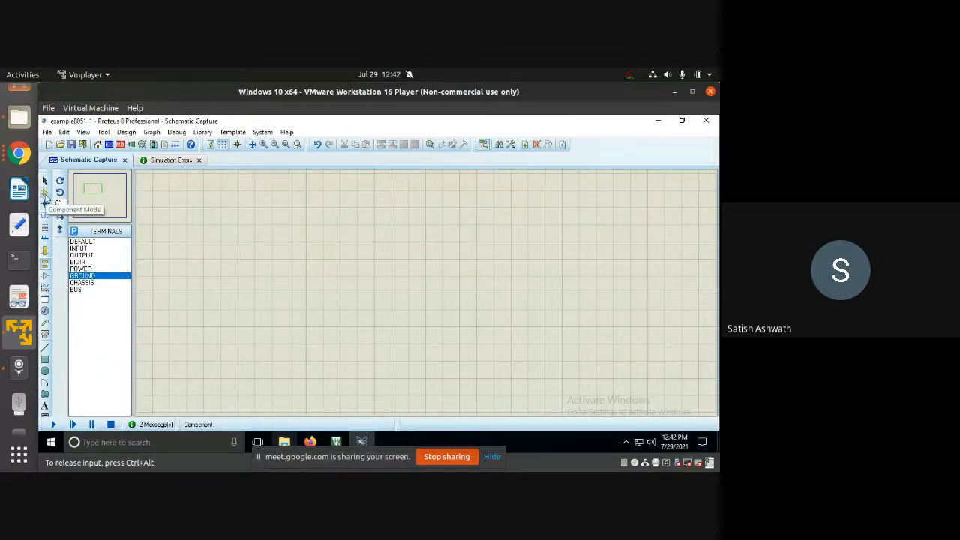
# - Switch to component mode, search the device library for 8051 and look through the capacitor entries down to the microcontrollers
pyautogui.click(44, 193)
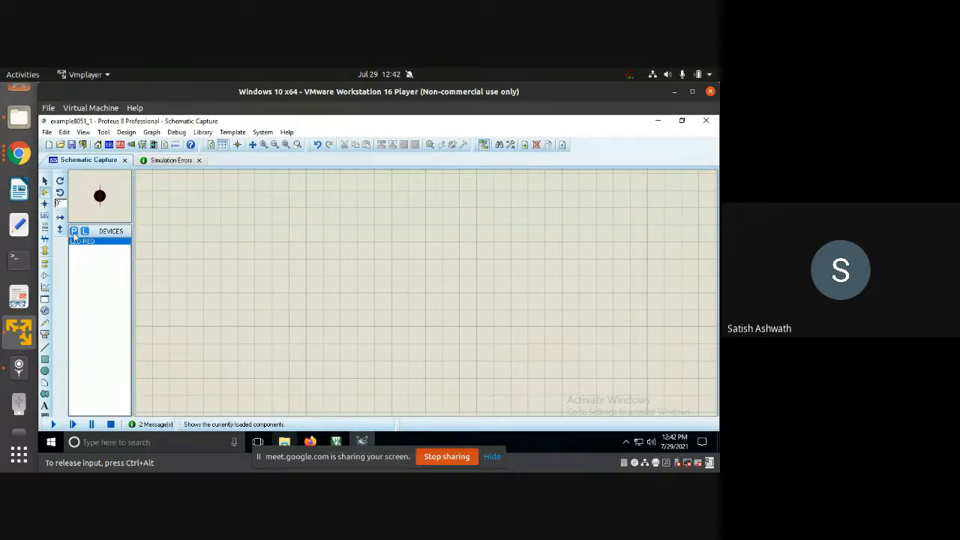
pyautogui.click(73, 232)
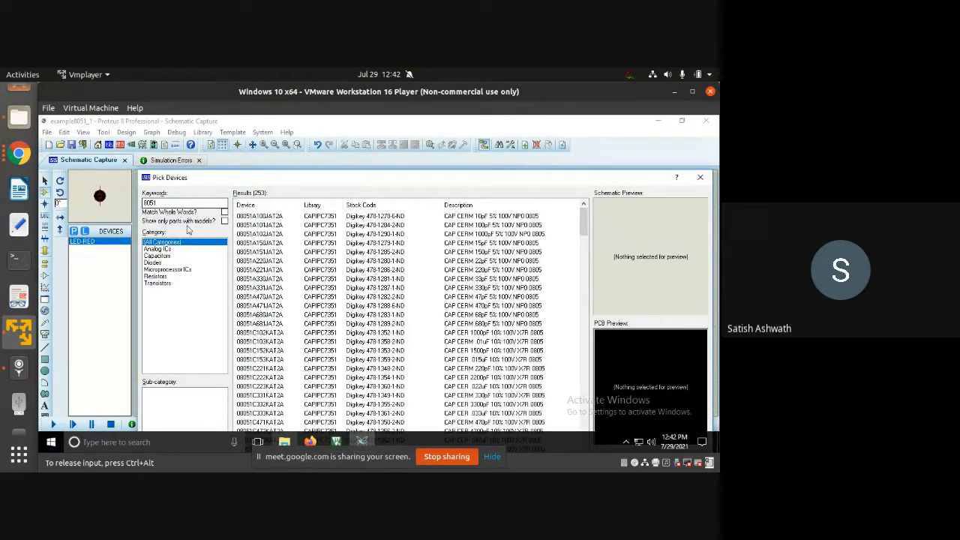
pyautogui.click(292, 234)
pyautogui.scroll(-6, 295, 247)
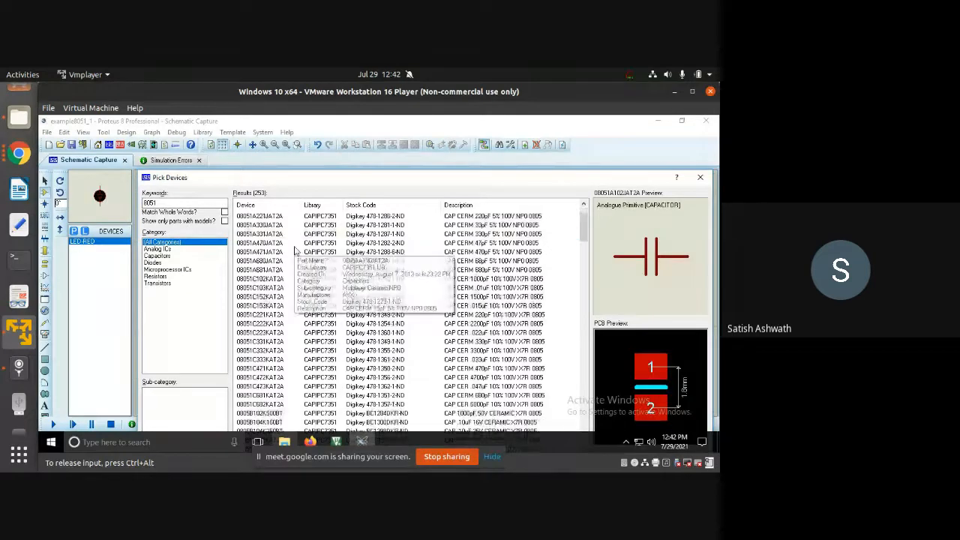
pyautogui.click(272, 315)
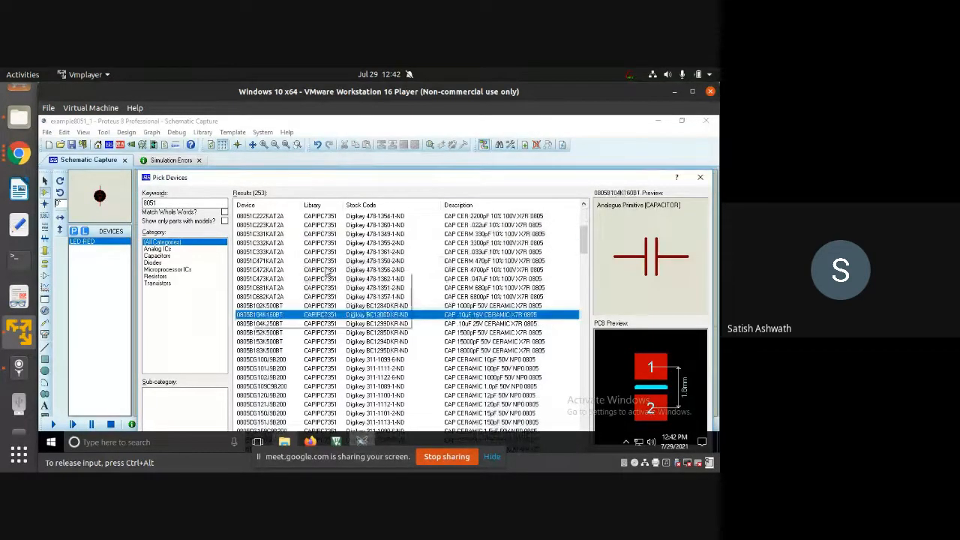
pyautogui.scroll(-7, 293, 266)
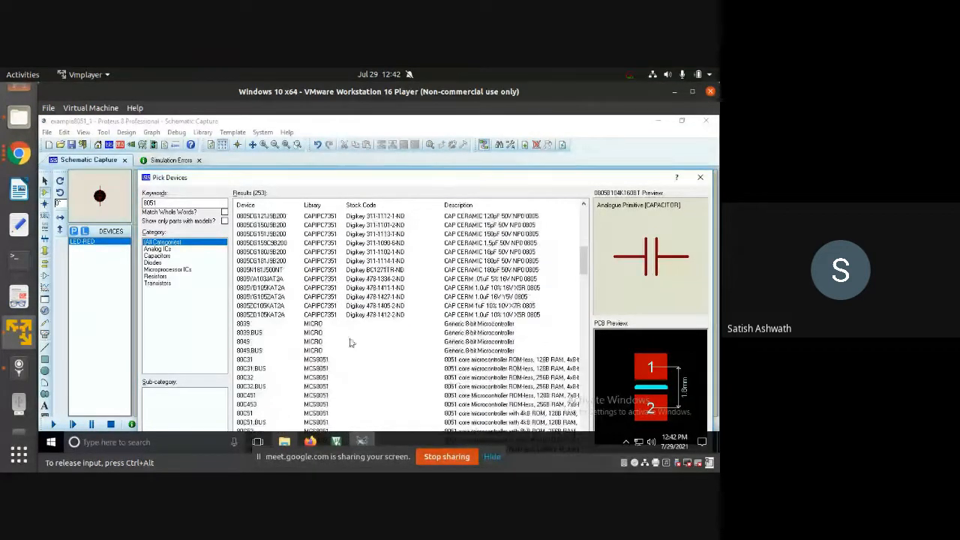
# - Compare the schematic previews and simulator models of the 8039, 8049, their BUS variants, 80C453 and 80C31
pyautogui.click(471, 324)
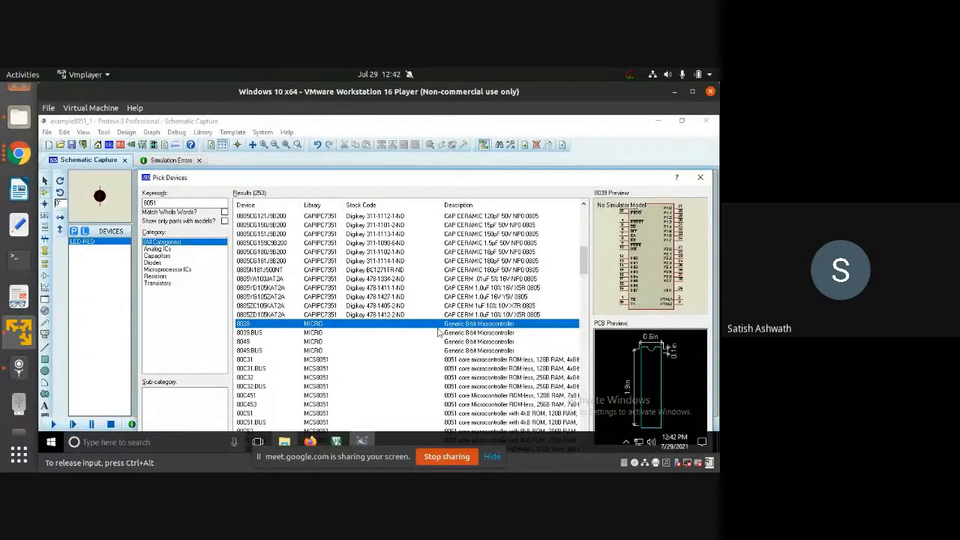
pyautogui.click(468, 334)
pyautogui.click(470, 342)
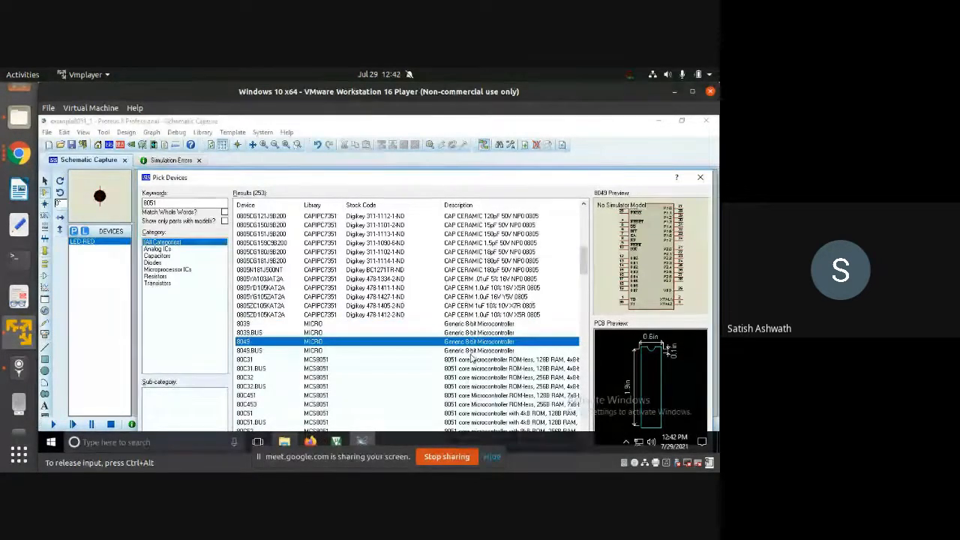
pyautogui.click(471, 351)
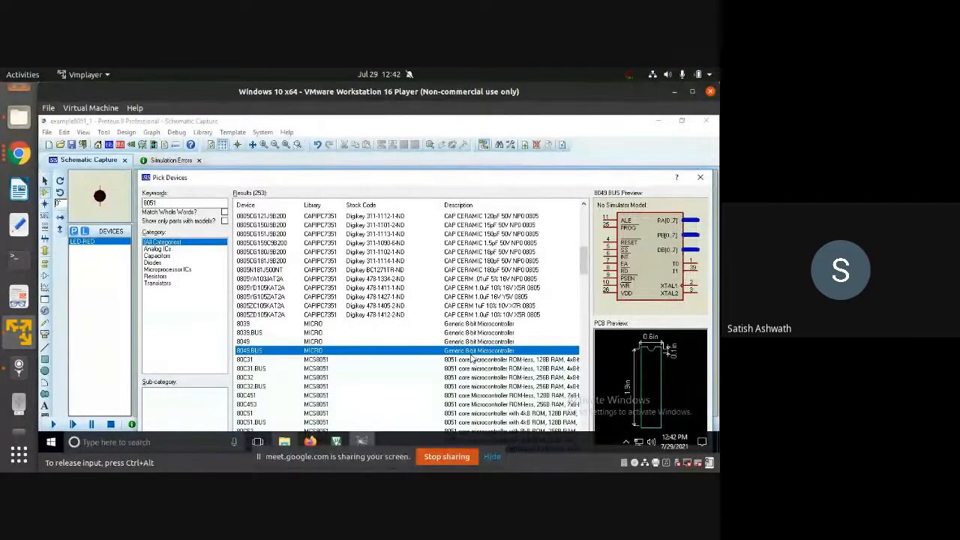
pyautogui.click(468, 360)
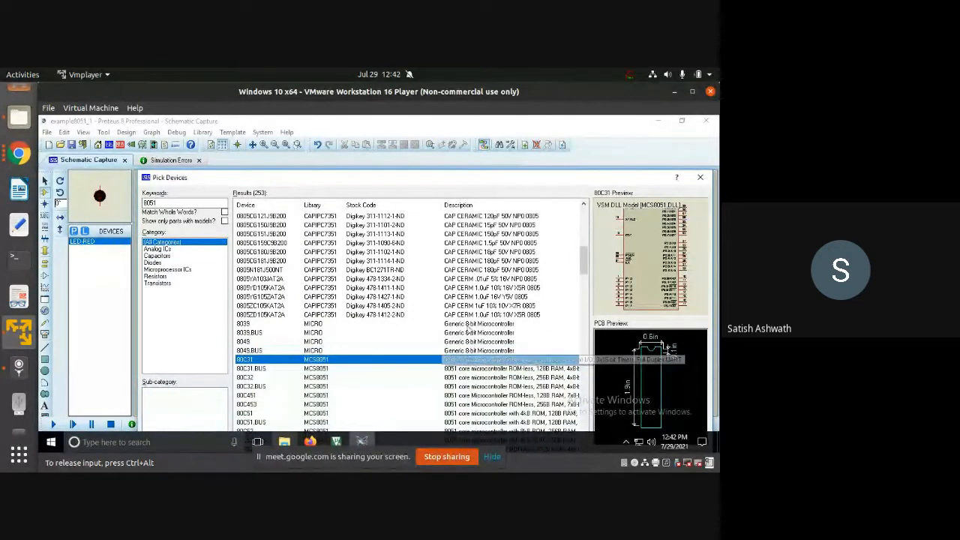
pyautogui.click(470, 323)
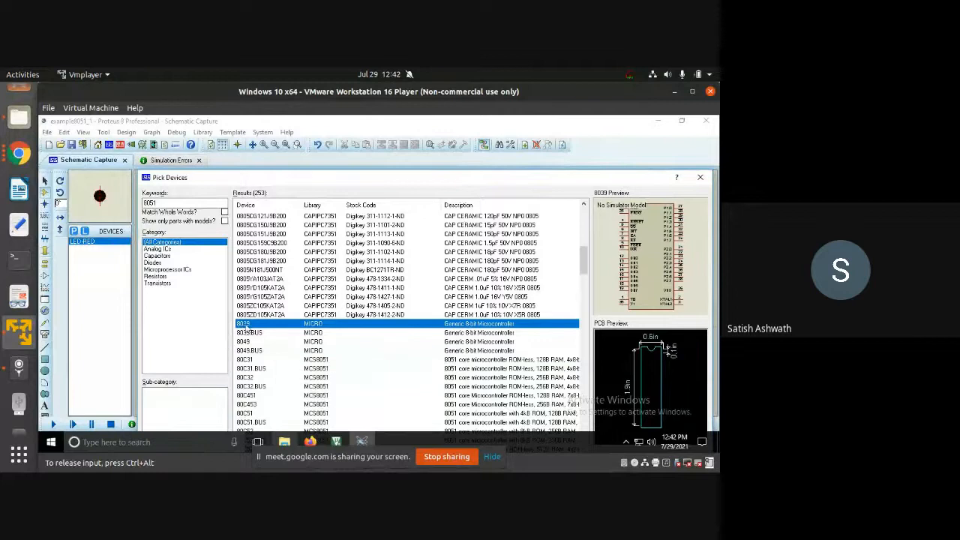
pyautogui.click(249, 334)
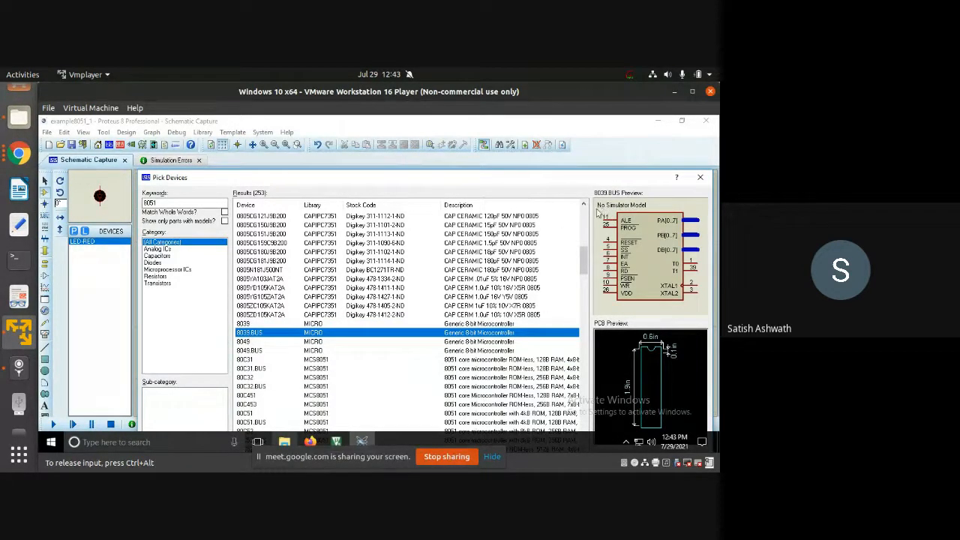
pyautogui.scroll(-1, 303, 339)
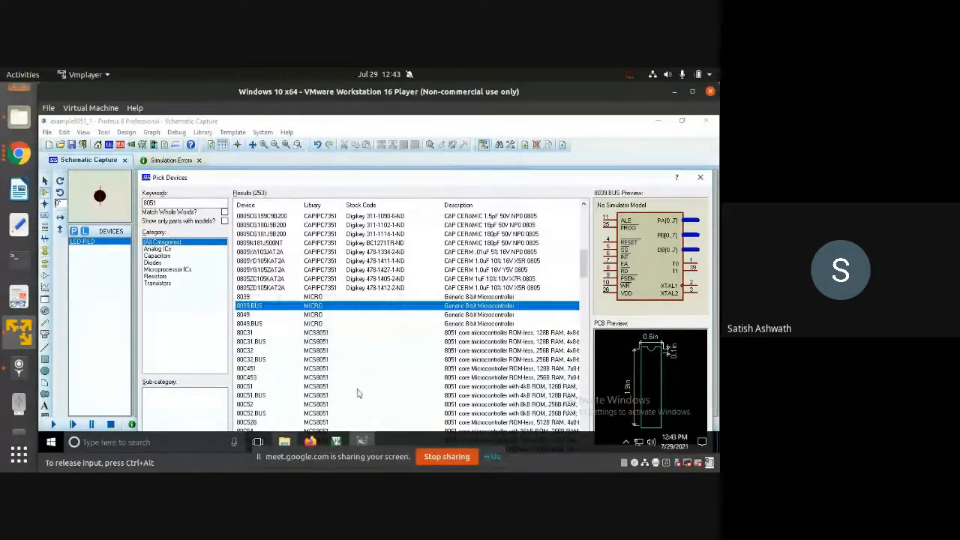
pyautogui.click(454, 378)
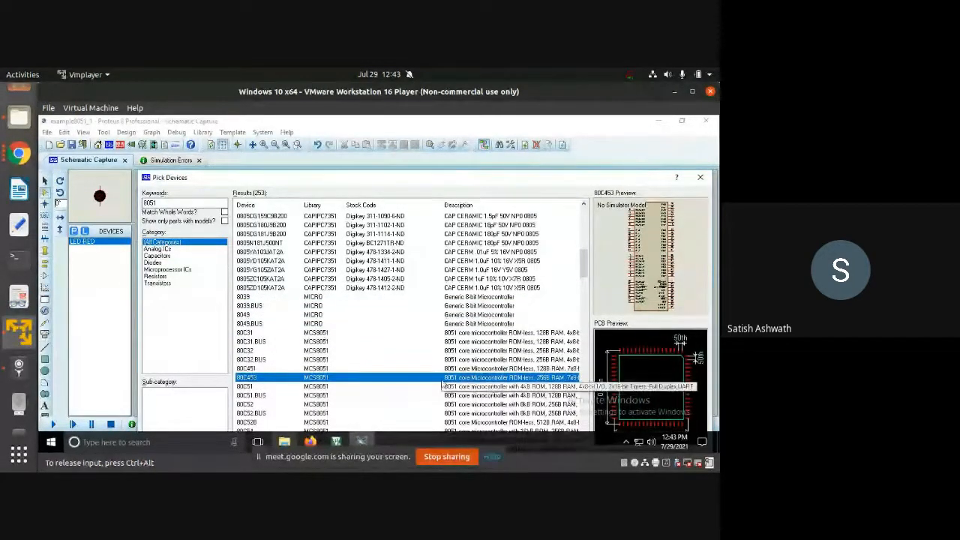
pyautogui.click(493, 333)
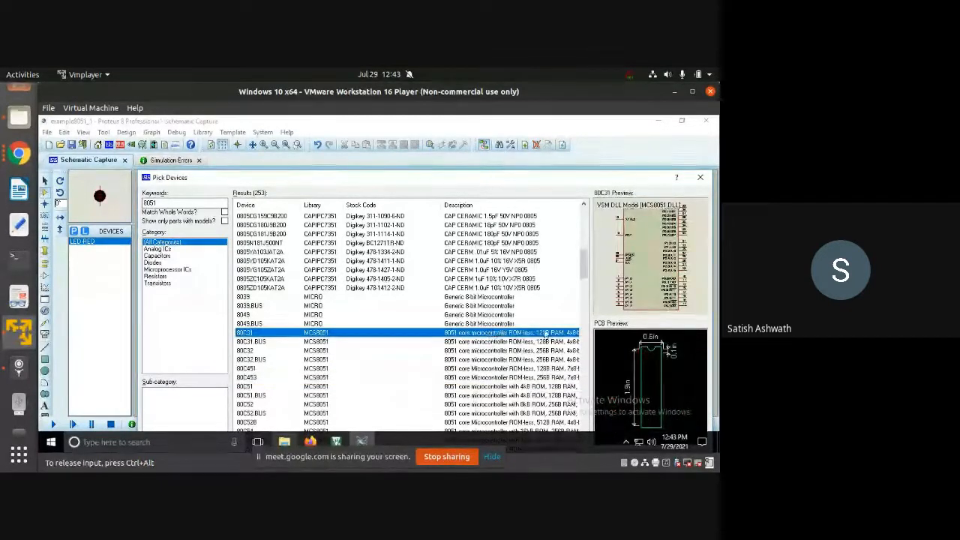
pyautogui.click(484, 306)
pyautogui.click(493, 333)
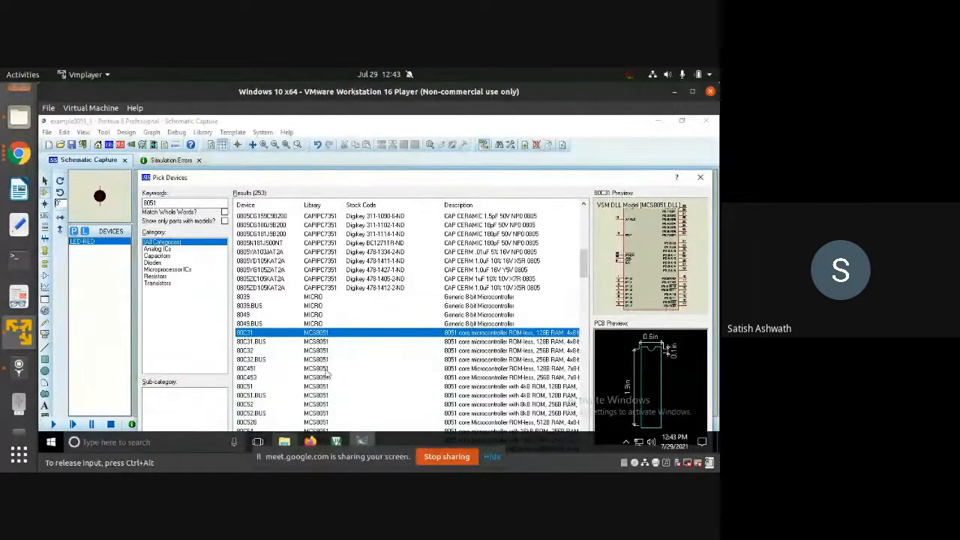
# - Look through the MCS8051 library entries down to the AT89 parts and preview the AT89C51RB2, AT89C1051 and AT89C51
pyautogui.scroll(-1, 328, 375)
pyautogui.scroll(-3, 328, 375)
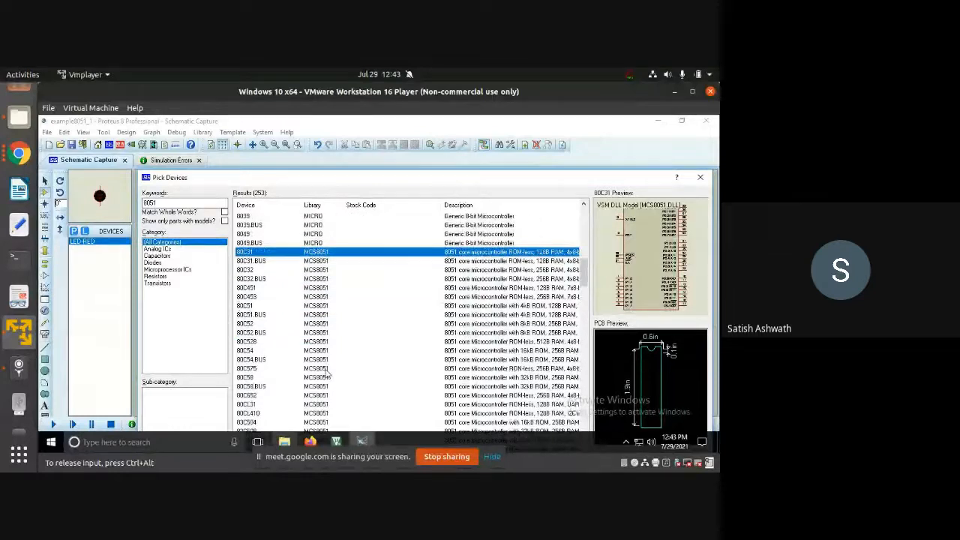
pyautogui.scroll(-8, 327, 375)
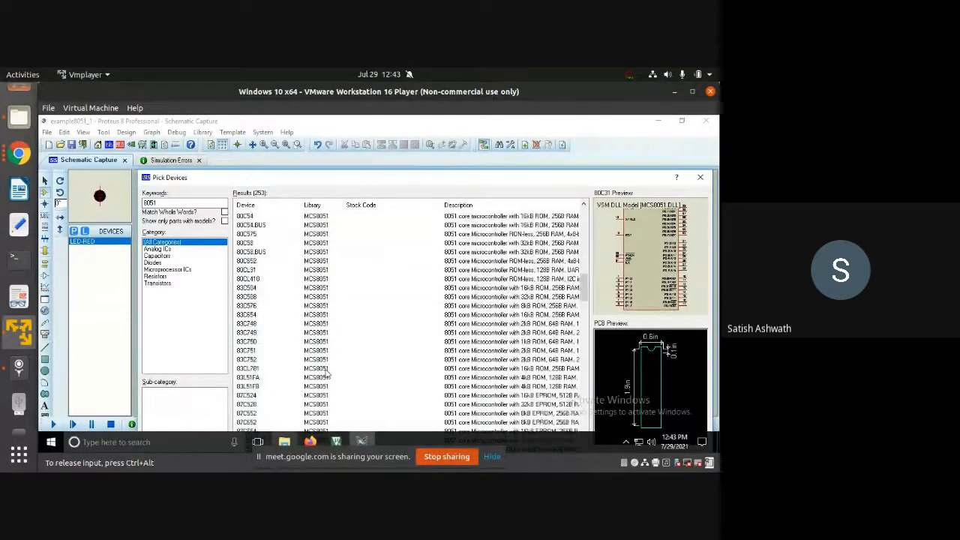
pyautogui.scroll(-1, 328, 375)
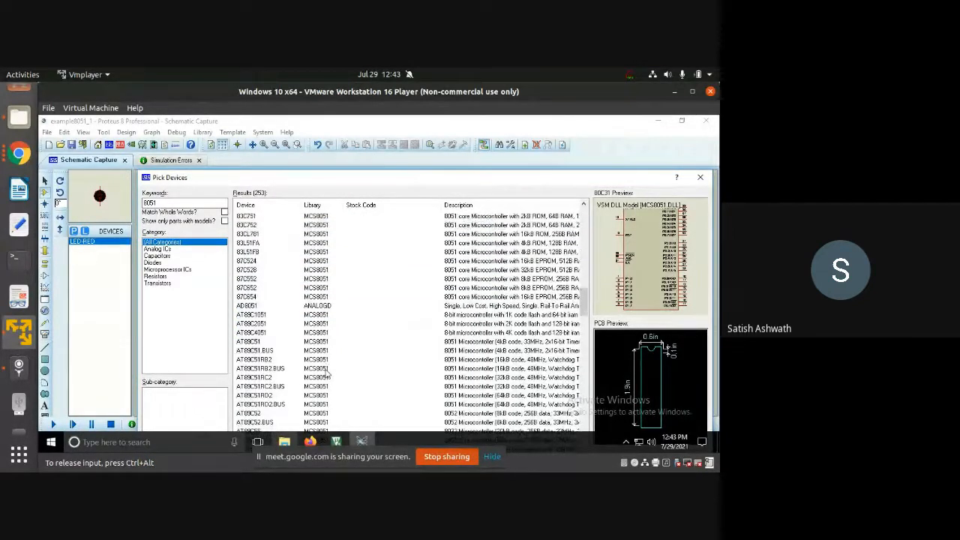
pyautogui.scroll(-1, 327, 375)
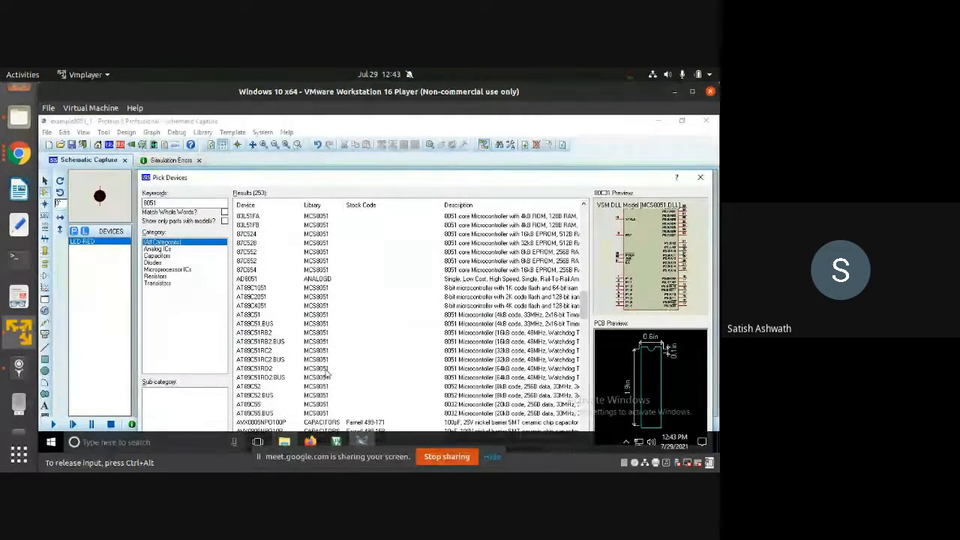
pyautogui.click(270, 333)
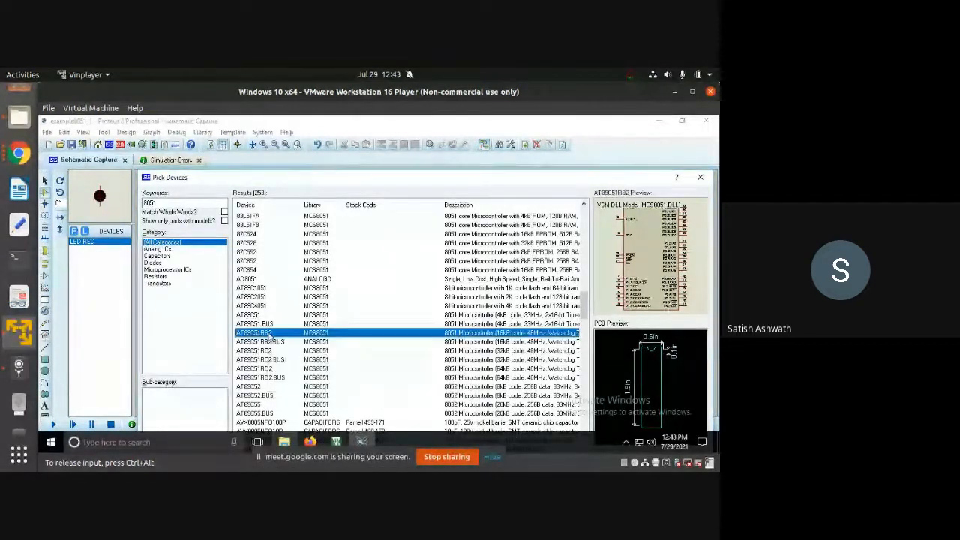
pyautogui.press('Up')
pyautogui.press('Up')
pyautogui.press('Up')
pyautogui.press('Up')
pyautogui.press('Up')
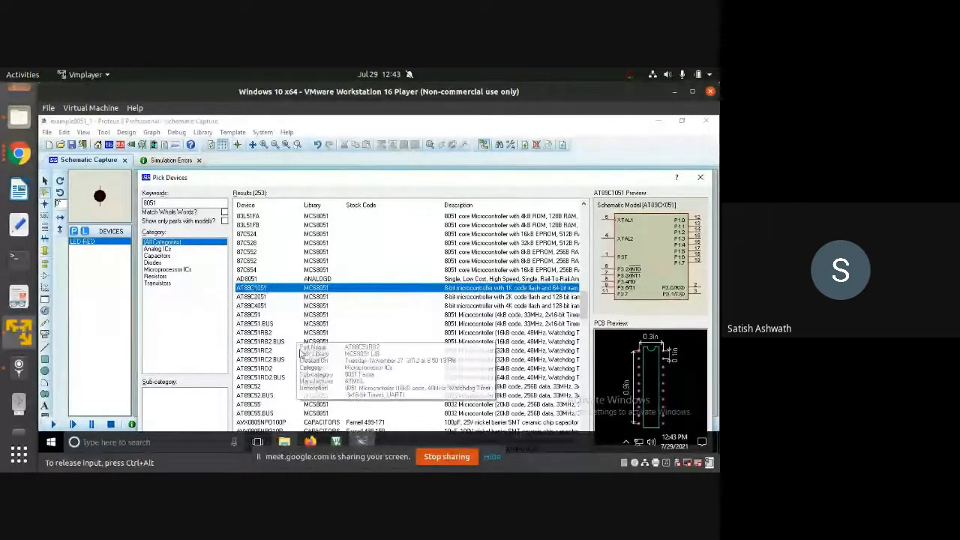
pyautogui.scroll(-4, 300, 353)
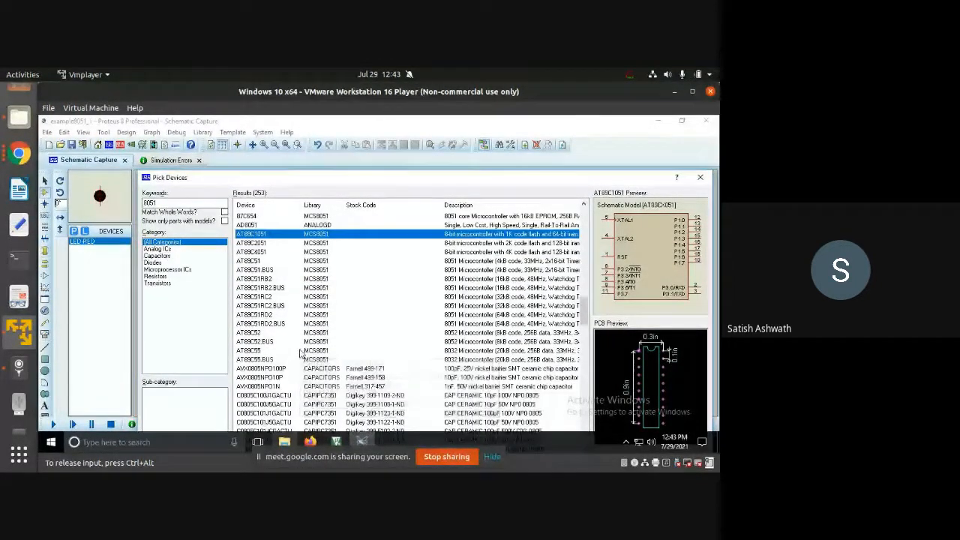
pyautogui.scroll(4, 301, 353)
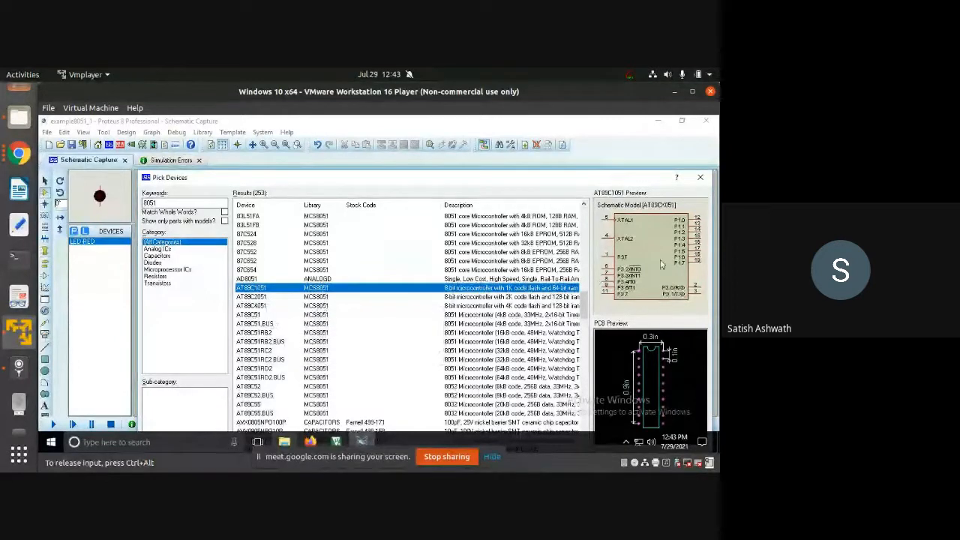
pyautogui.click(262, 315)
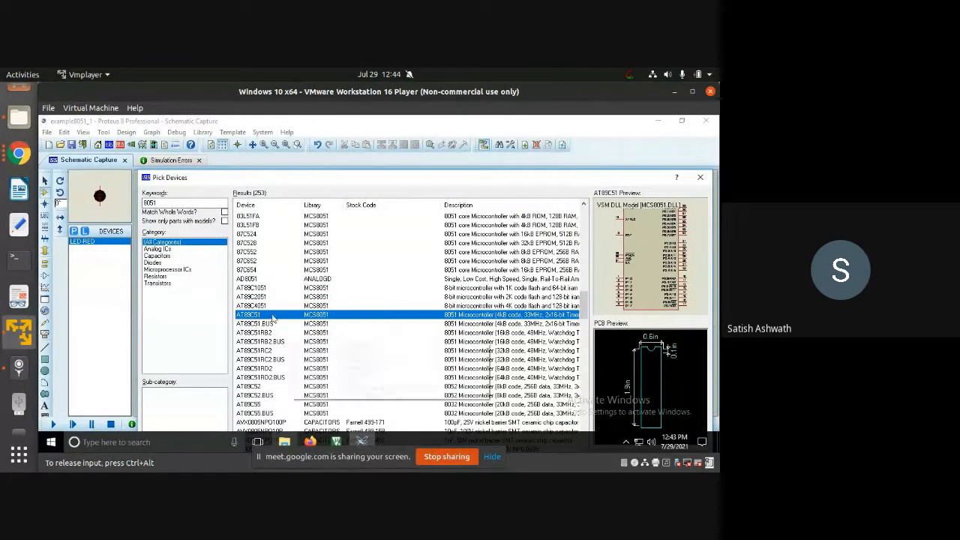
# - Search the device library for at89c51 and add the AT89C51 to the project's device list
pyautogui.moveTo(192, 203); pyautogui.dragTo(118, 194)
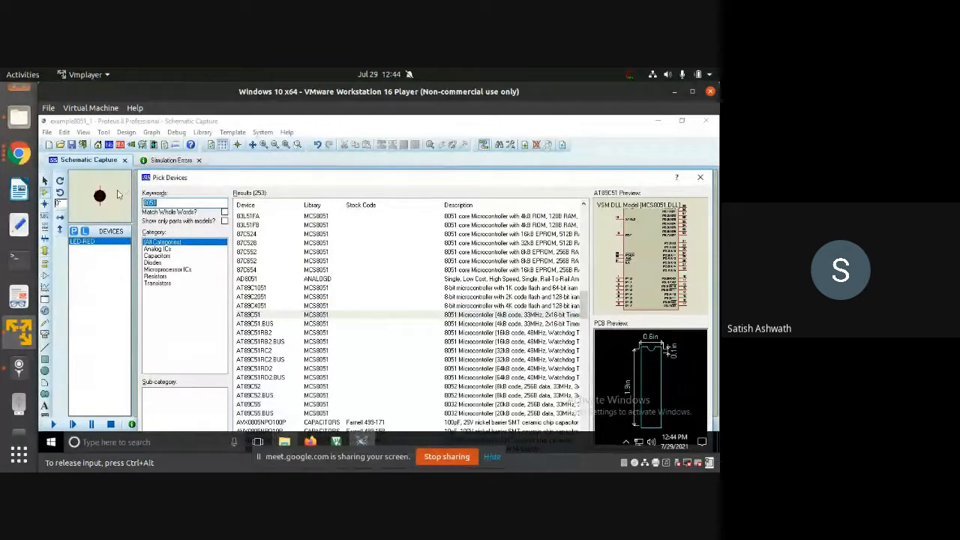
pyautogui.write('at')
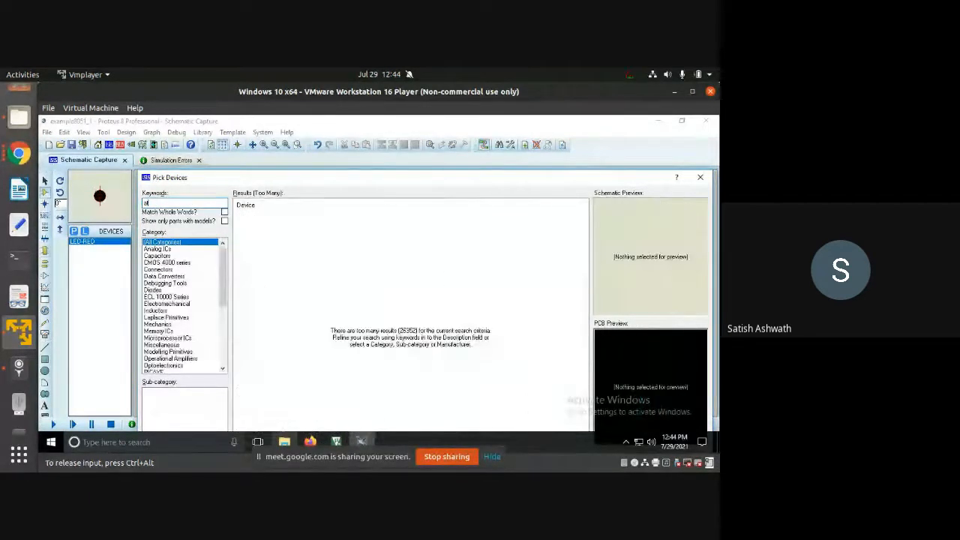
pyautogui.write('89c51')
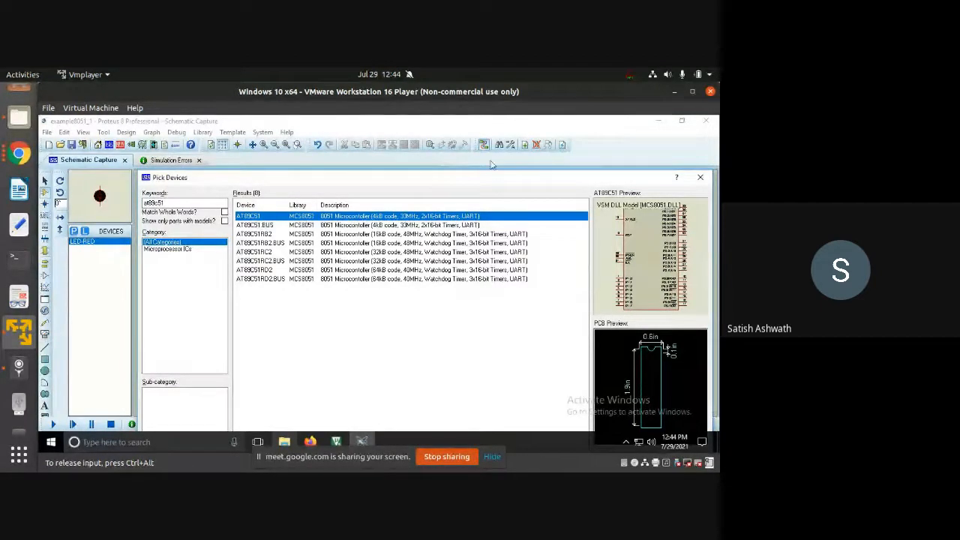
pyautogui.moveTo(495, 177); pyautogui.dragTo(496, 142)
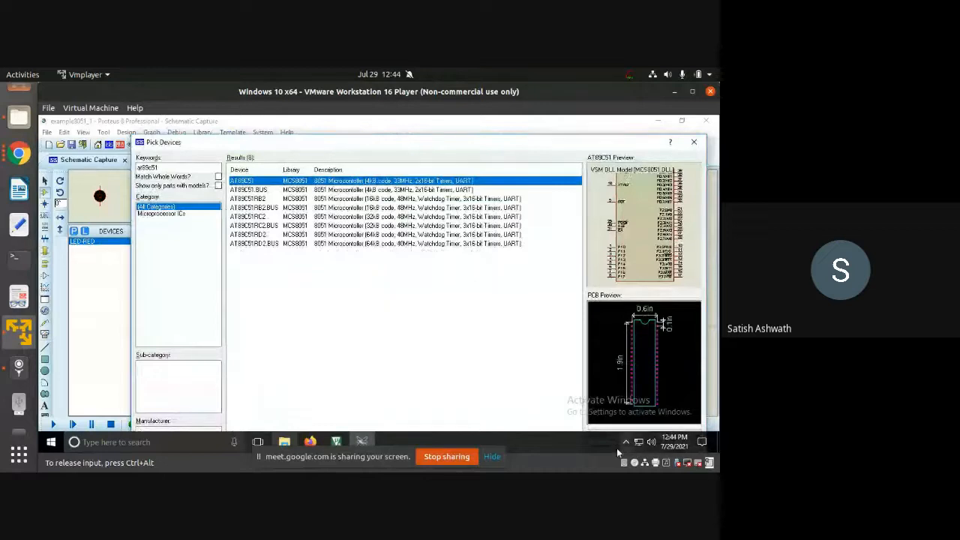
pyautogui.moveTo(442, 134)
pyautogui.mouseDown()
pyautogui.moveTo(441, 155)
pyautogui.moveTo(430, 122)
pyautogui.mouseUp()
pyautogui.click(584, 416)
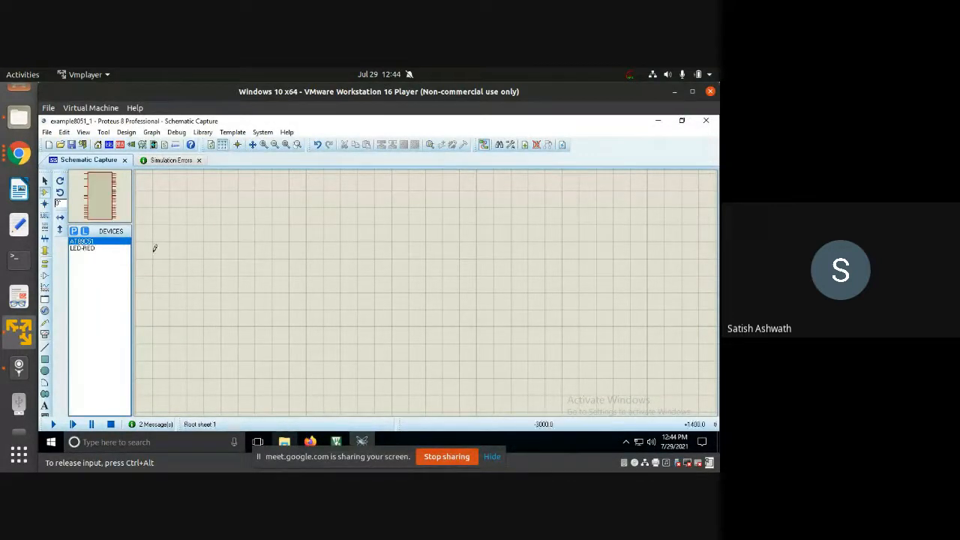
# - Place one AT89C51 microcontroller inside the sheet border of the schematic
pyautogui.click(479, 255)
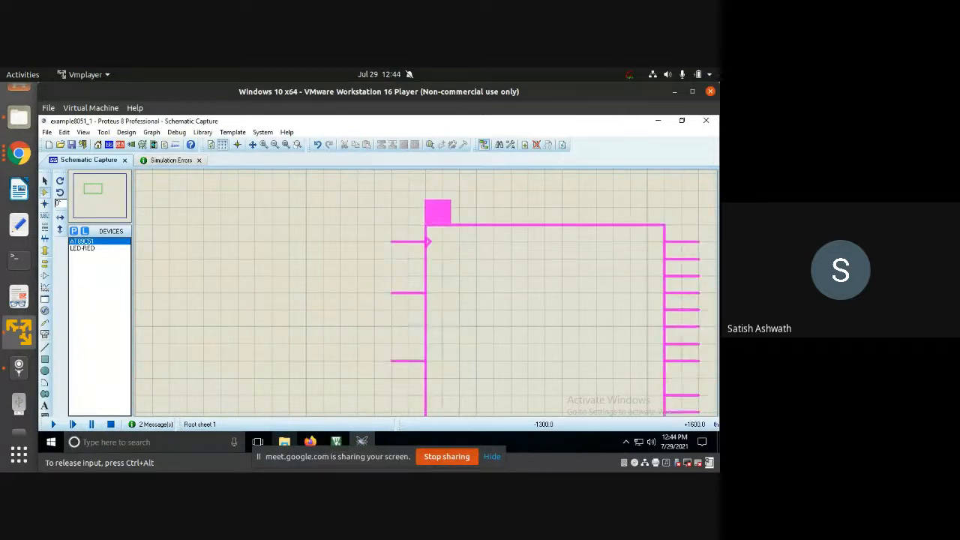
pyautogui.click(423, 226)
pyautogui.scroll(-3, 423, 225)
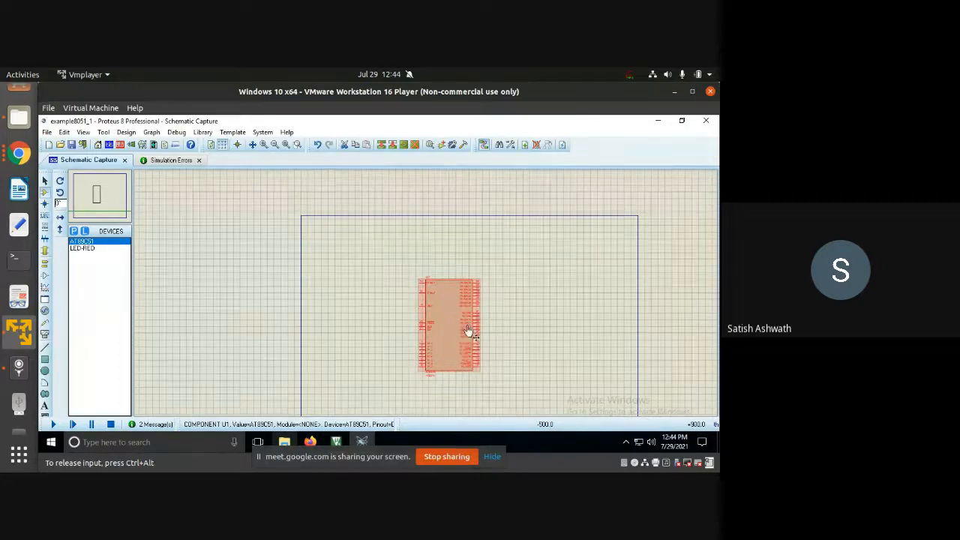
pyautogui.scroll(2, 468, 336)
pyautogui.scroll(-1, 409, 294)
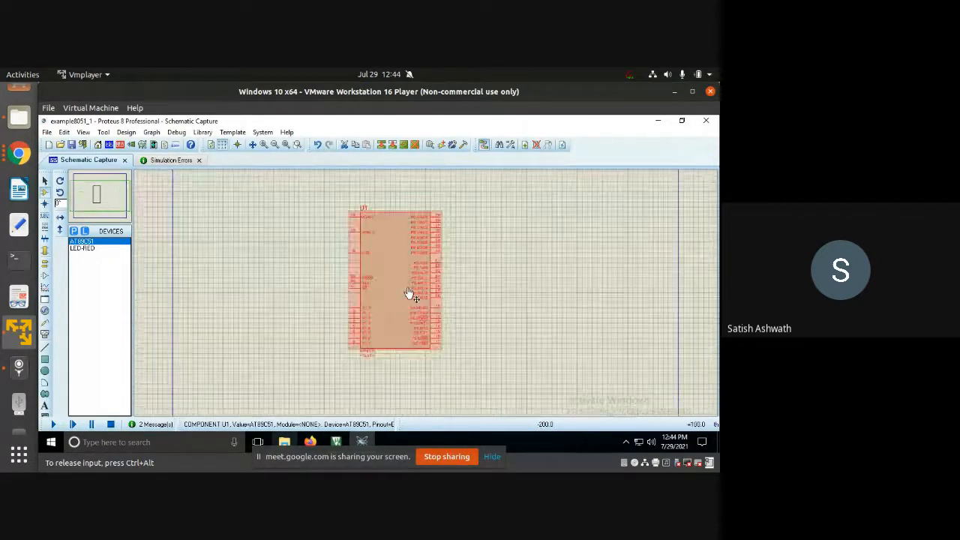
pyautogui.scroll(1, 409, 294)
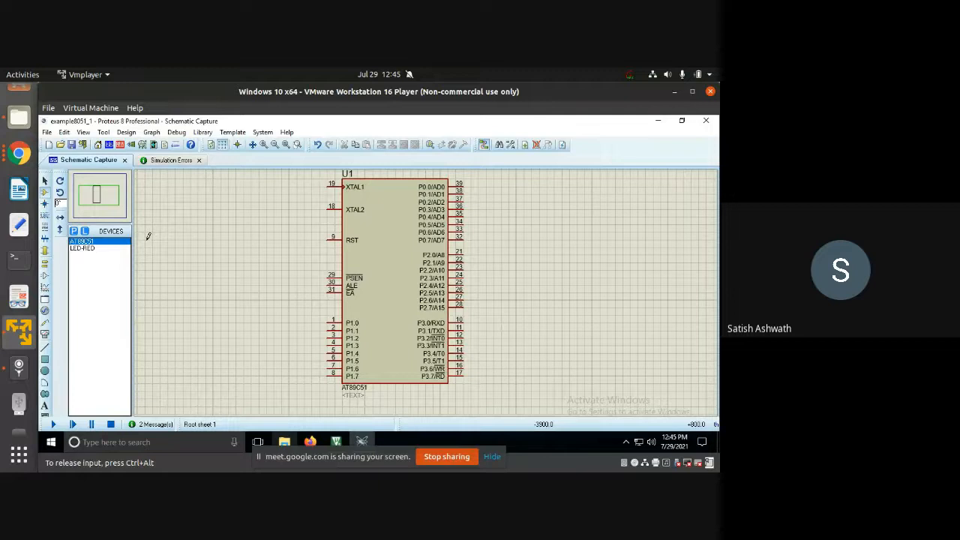
# - Create a firmware project for the placed AT89C51 with the Keil for 8051 compiler and quick start files, and review the generated main.c
pyautogui.rightClick(404, 314)
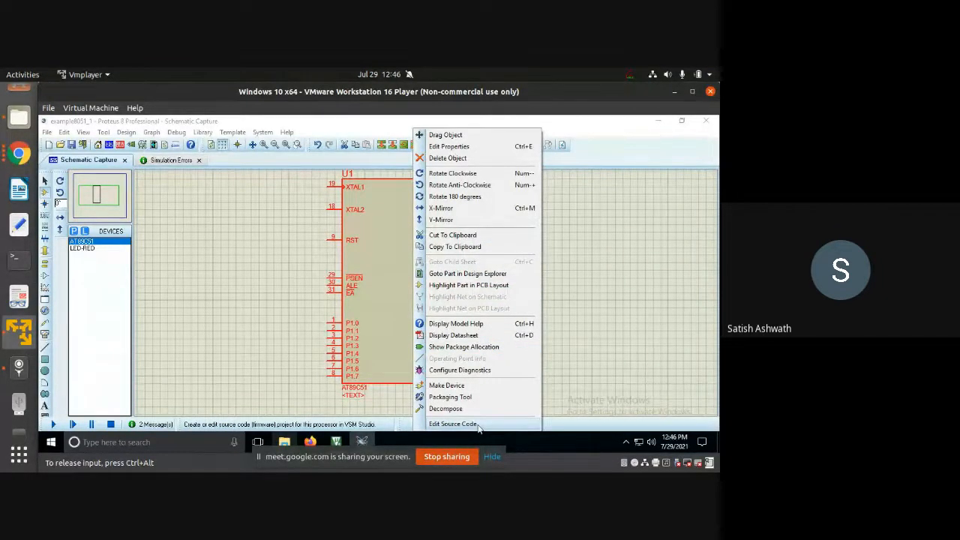
pyautogui.click(478, 427)
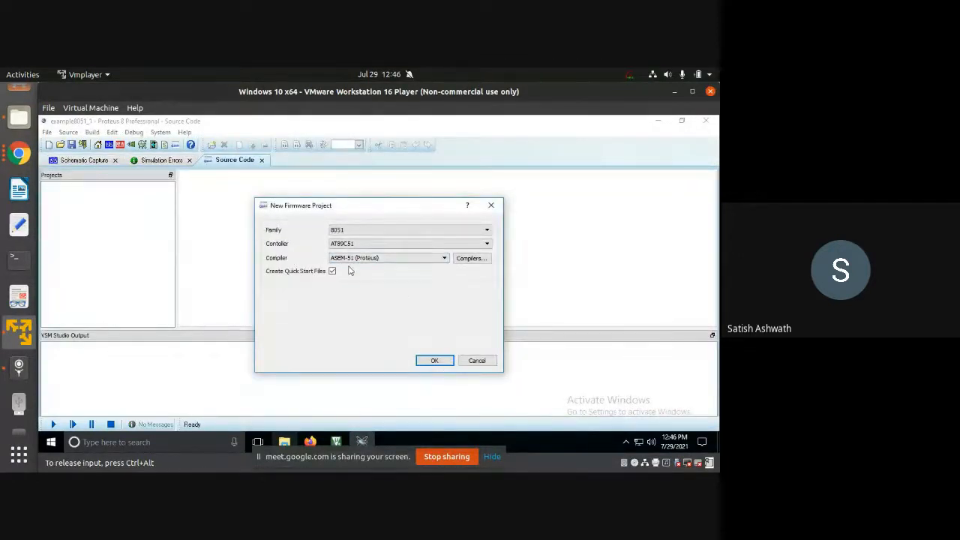
pyautogui.click(362, 262)
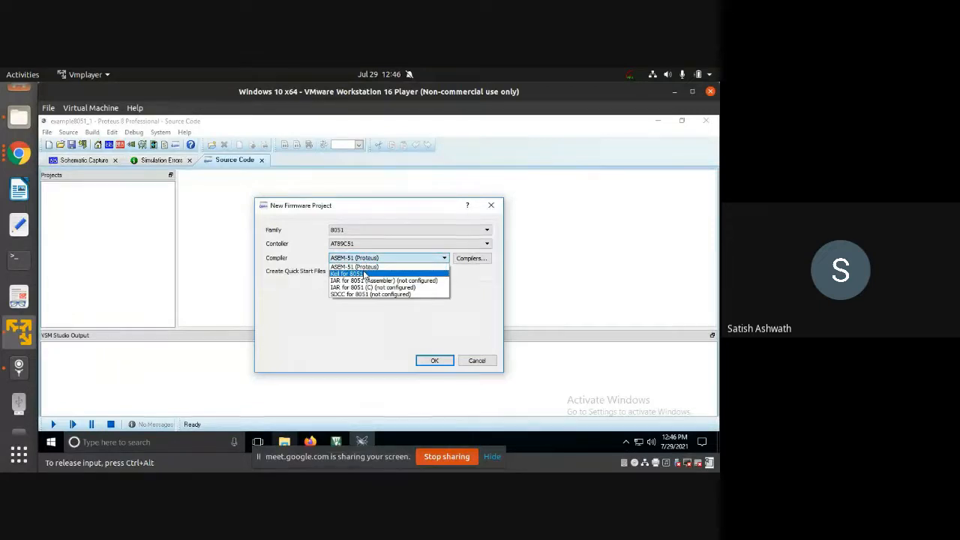
pyautogui.click(364, 275)
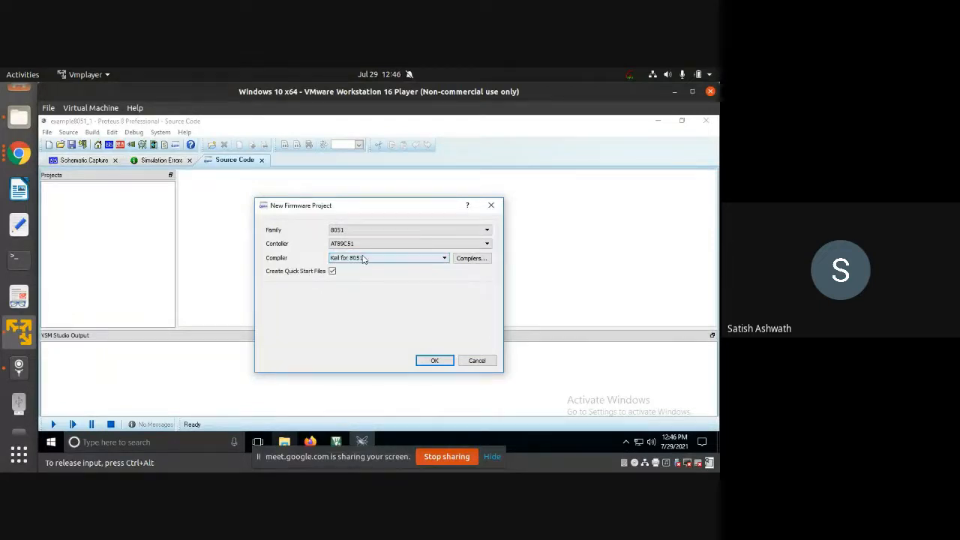
pyautogui.click(447, 365)
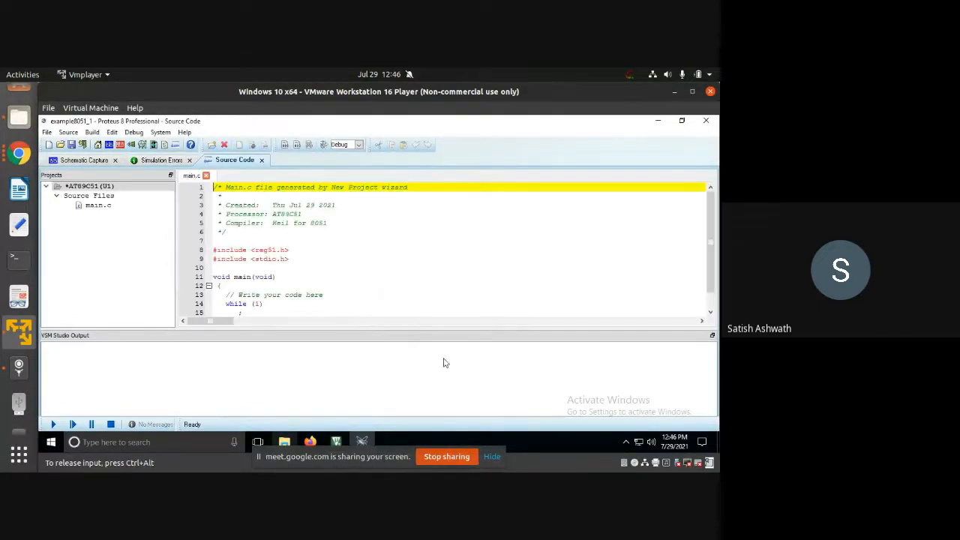
pyautogui.scroll(-1, 285, 231)
pyautogui.scroll(1, 286, 230)
pyautogui.scroll(-1, 283, 227)
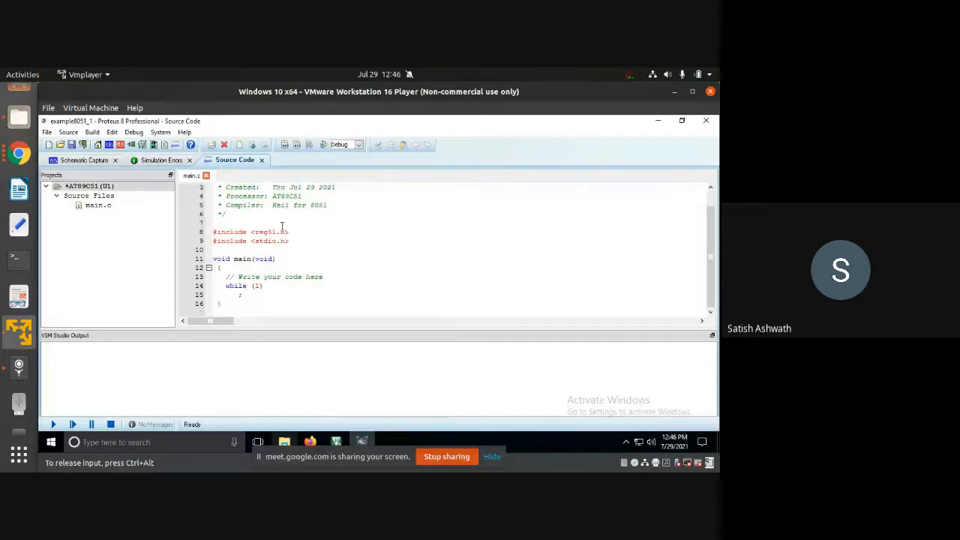
pyautogui.scroll(1, 281, 241)
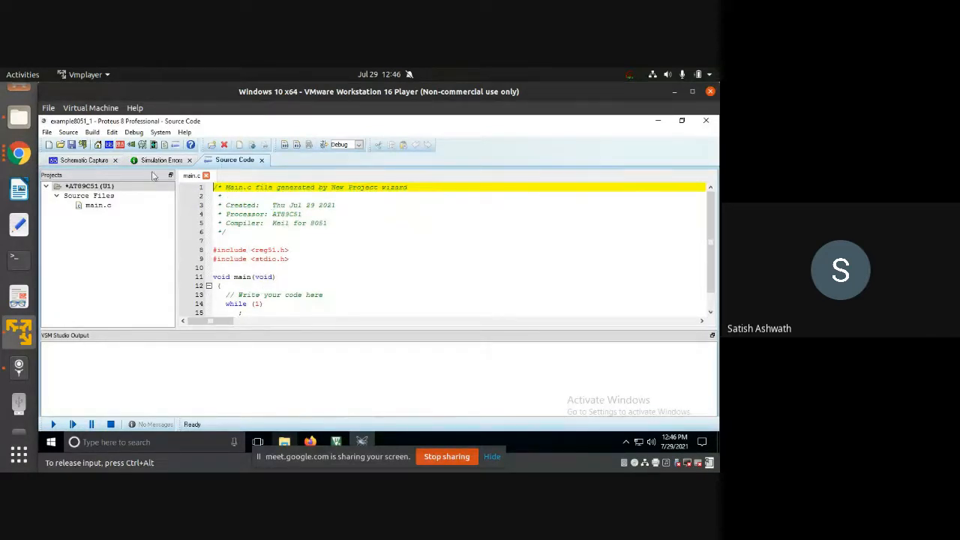
# - Switch to the firstproj project in Keil µVision and close the test file
pyautogui.click(341, 442)
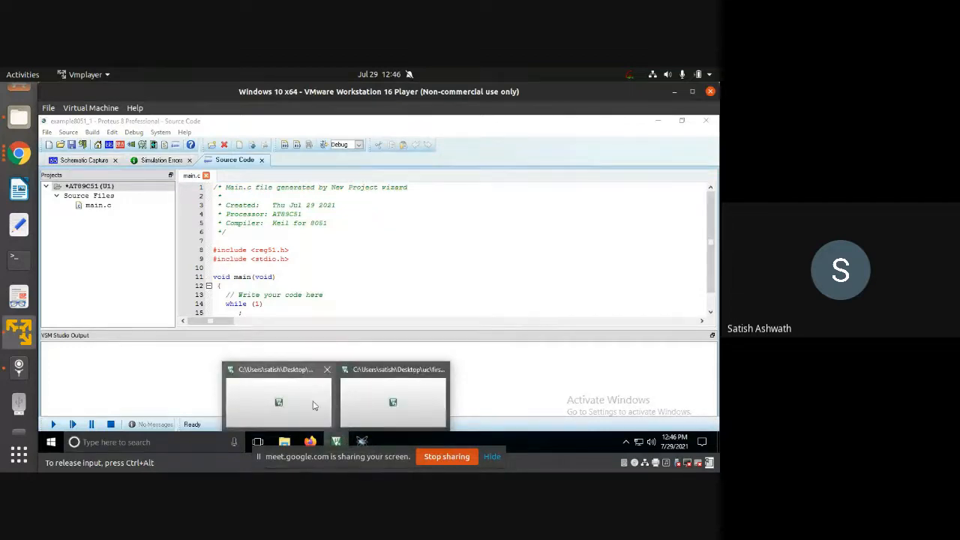
pyautogui.click(313, 403)
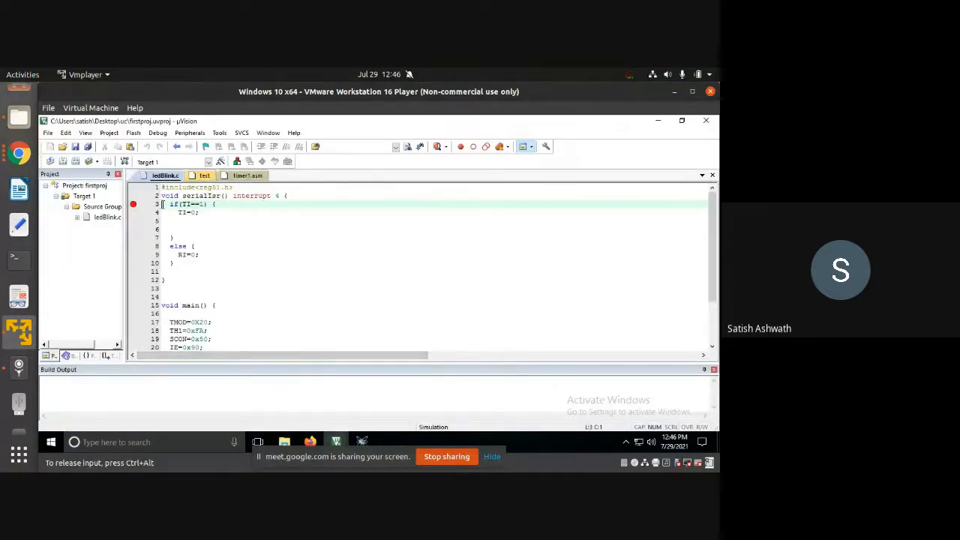
pyautogui.click(200, 177)
pyautogui.rightClick(200, 178)
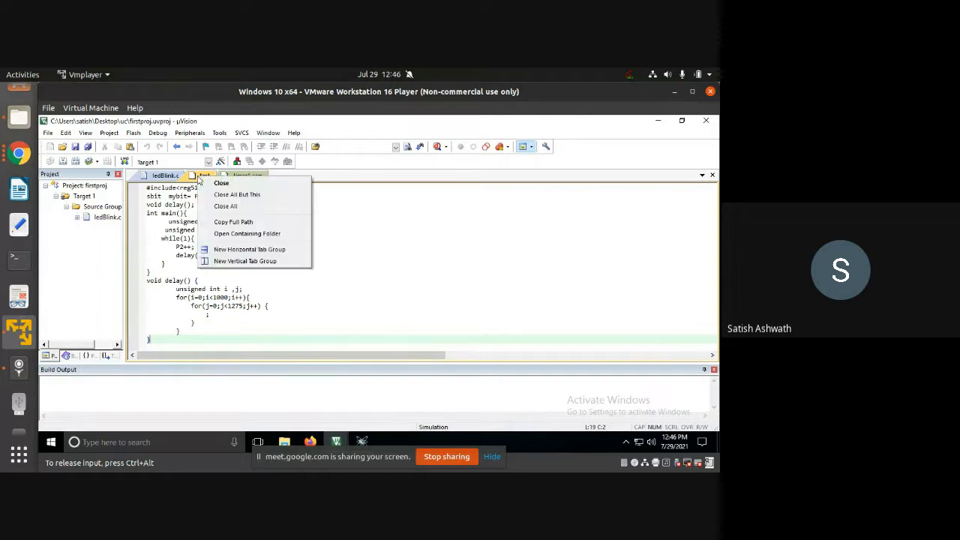
pyautogui.click(229, 187)
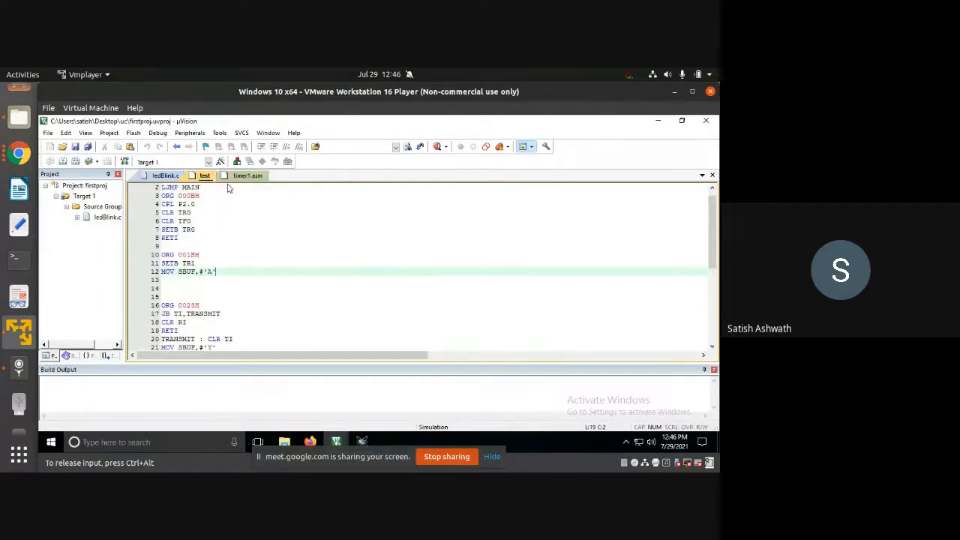
# - Remove the breakpoint from line 3 of ledBlink.c and look over its code
pyautogui.click(166, 177)
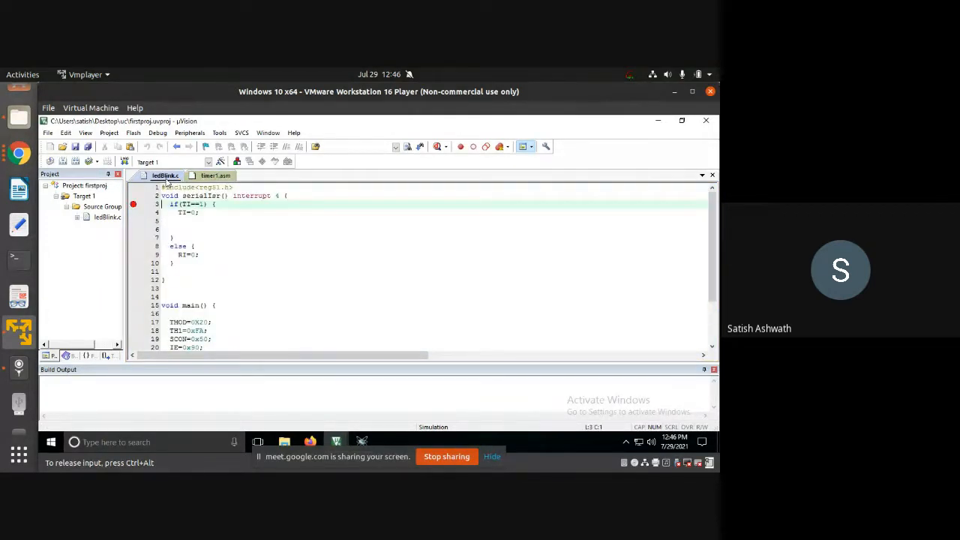
pyautogui.click(199, 246)
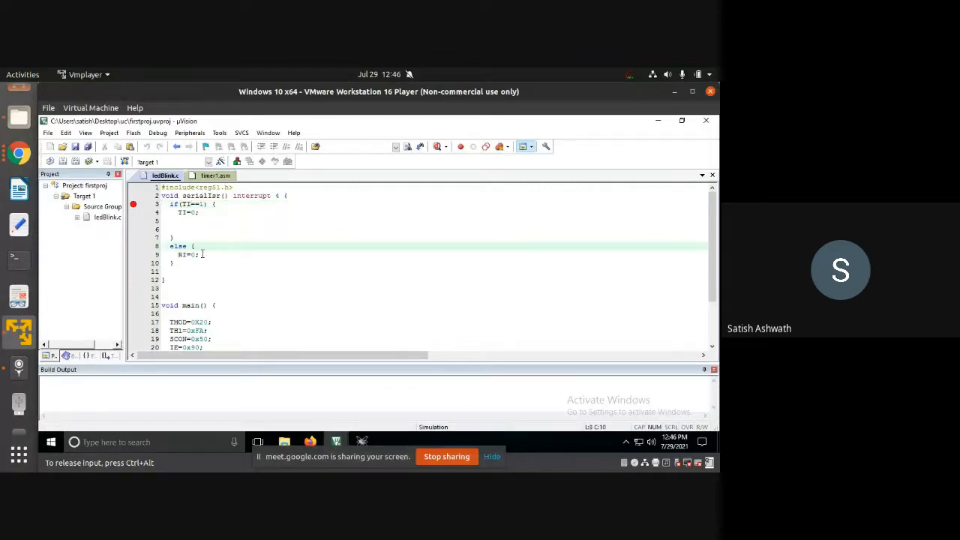
pyautogui.doubleClick(133, 204)
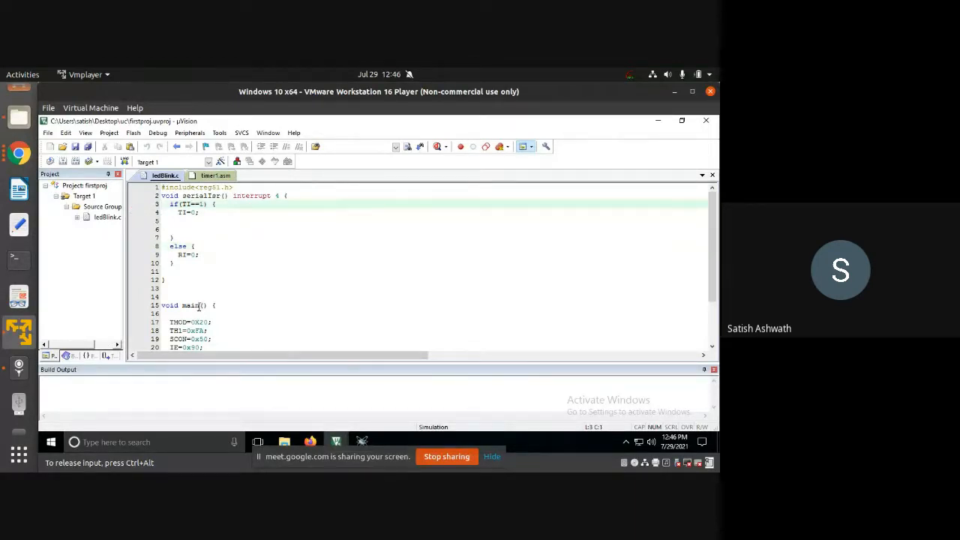
pyautogui.scroll(-3, 198, 307)
pyautogui.scroll(3, 198, 307)
pyautogui.click(212, 187)
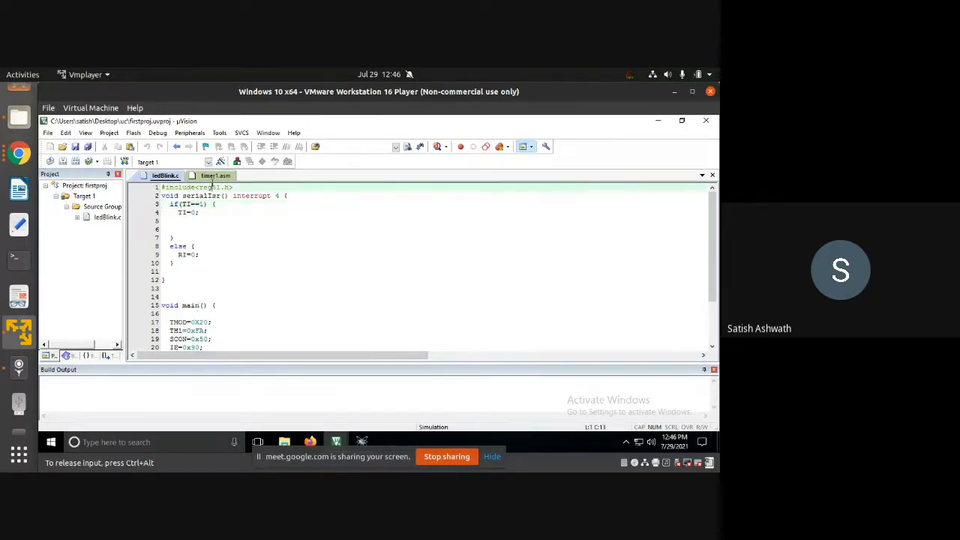
pyautogui.click(253, 275)
# - Read through timer1.asm and delete all of its existing code
pyautogui.click(193, 176)
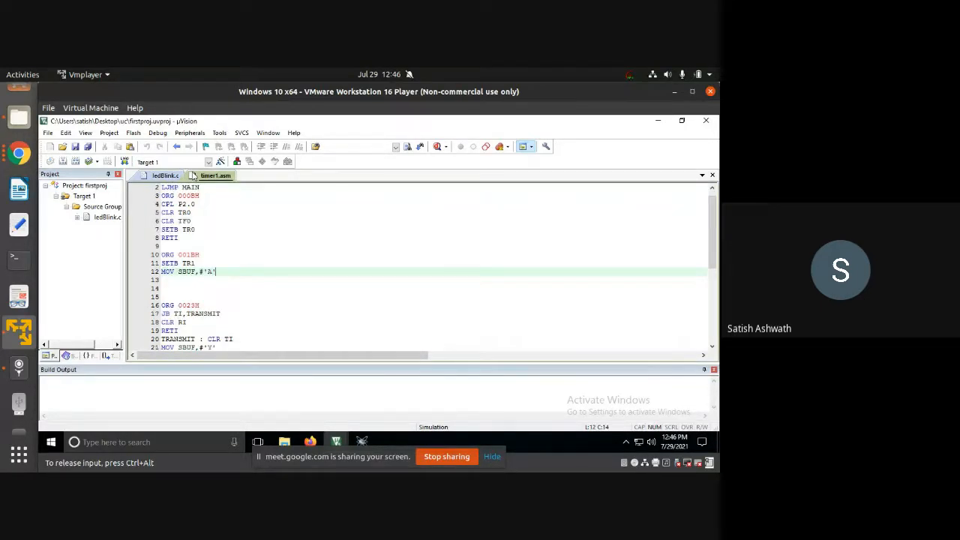
pyautogui.scroll(-6, 244, 275)
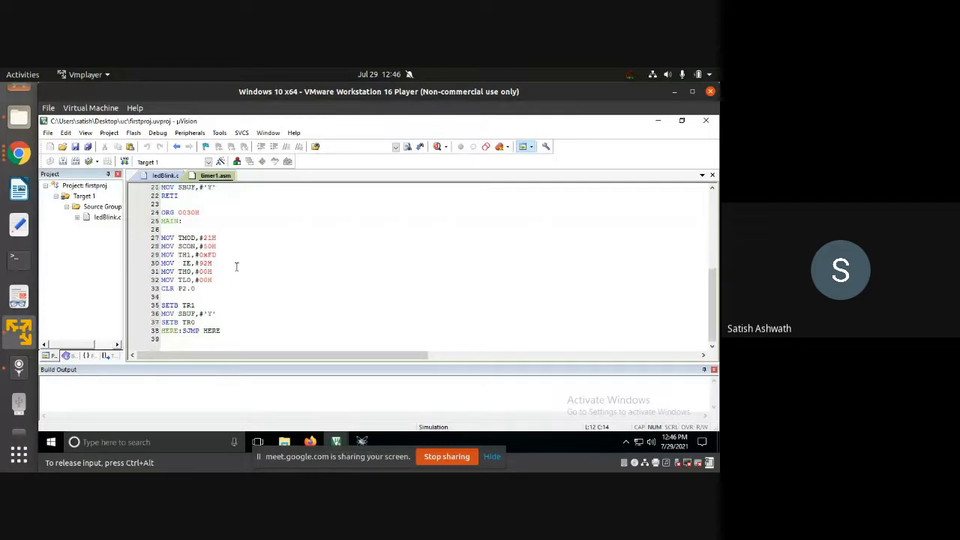
pyautogui.scroll(7, 236, 333)
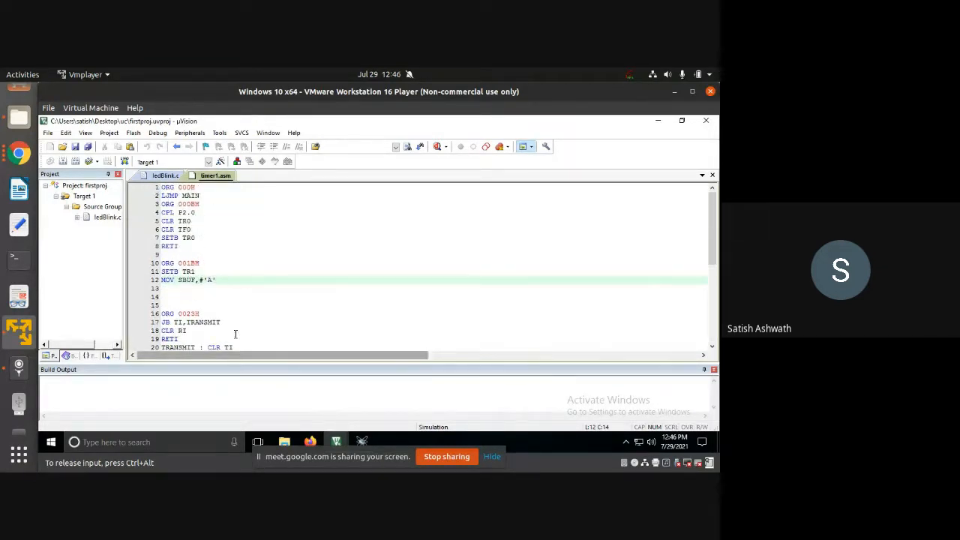
pyautogui.scroll(-4, 230, 315)
pyautogui.scroll(-3, 225, 342)
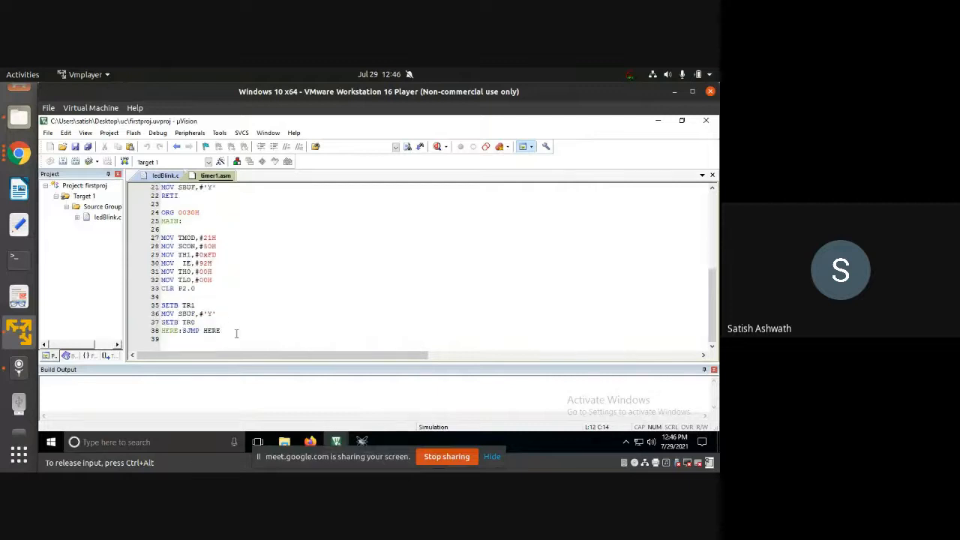
pyautogui.moveTo(237, 333); pyautogui.dragTo(112, 117)
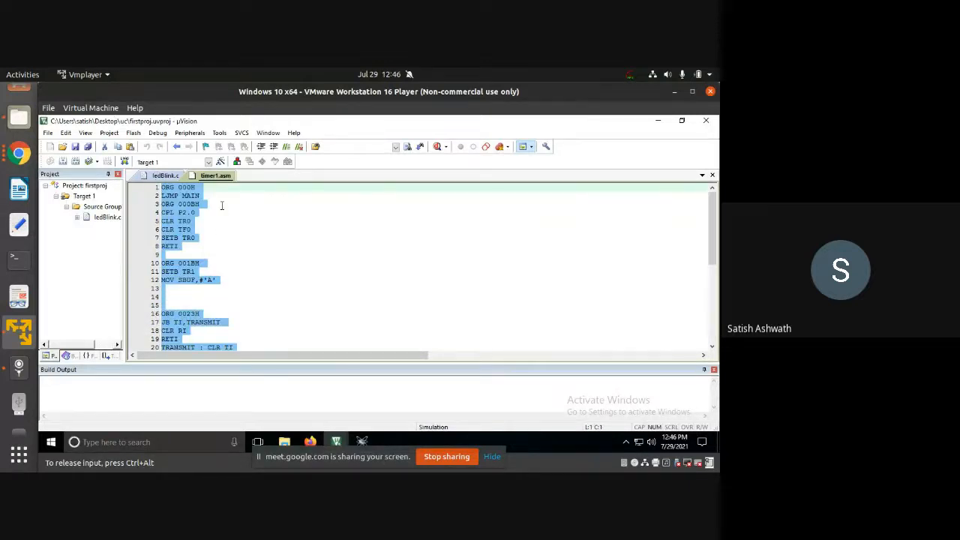
pyautogui.press('BackSpace')
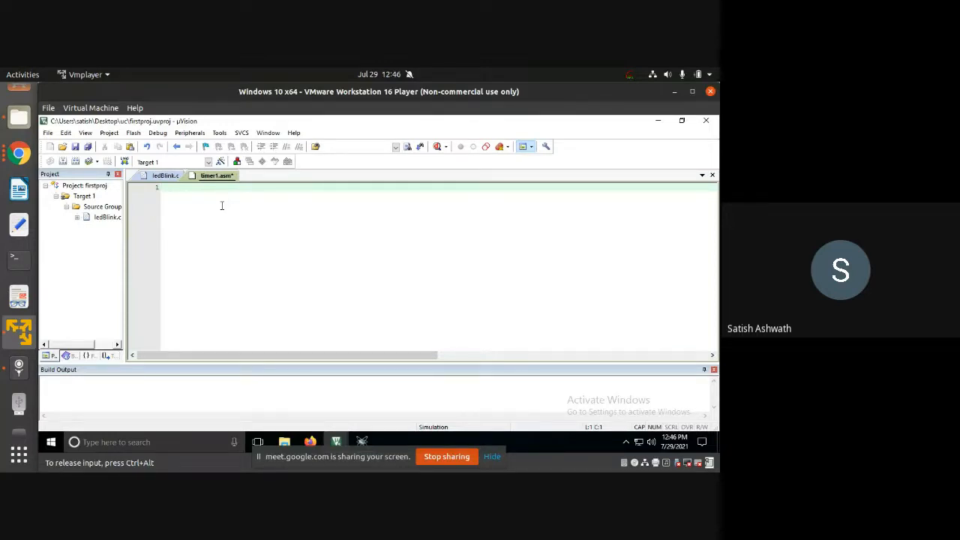
# - Write the opening lines MOV TMOD,#10H, MOV R0,#14H, SETB TR1 and WAIT:JNB TF1,WAIT in timer1.asm
pyautogui.write('MOV TMOD,#10H')
pyautogui.press('Return')
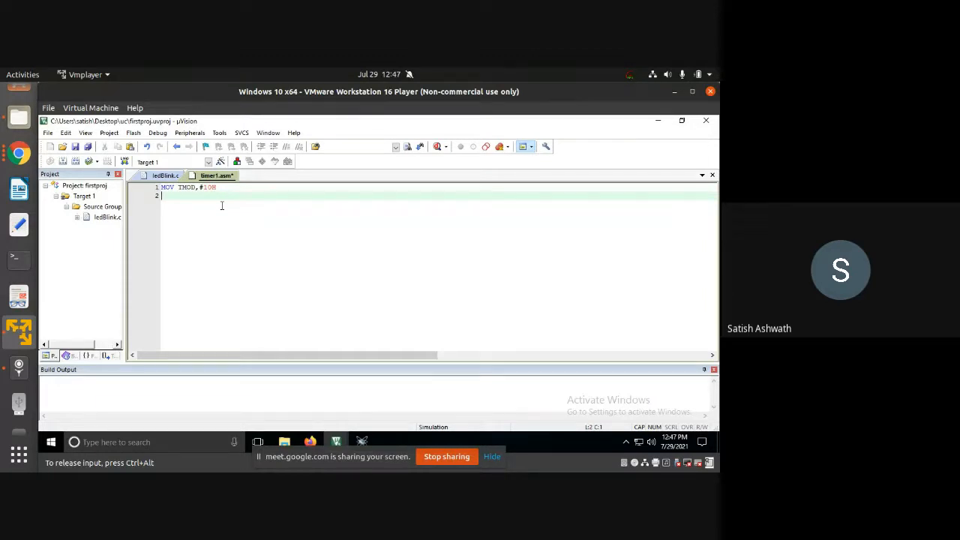
pyautogui.write('MOV R0,#14H')
pyautogui.press('Return')
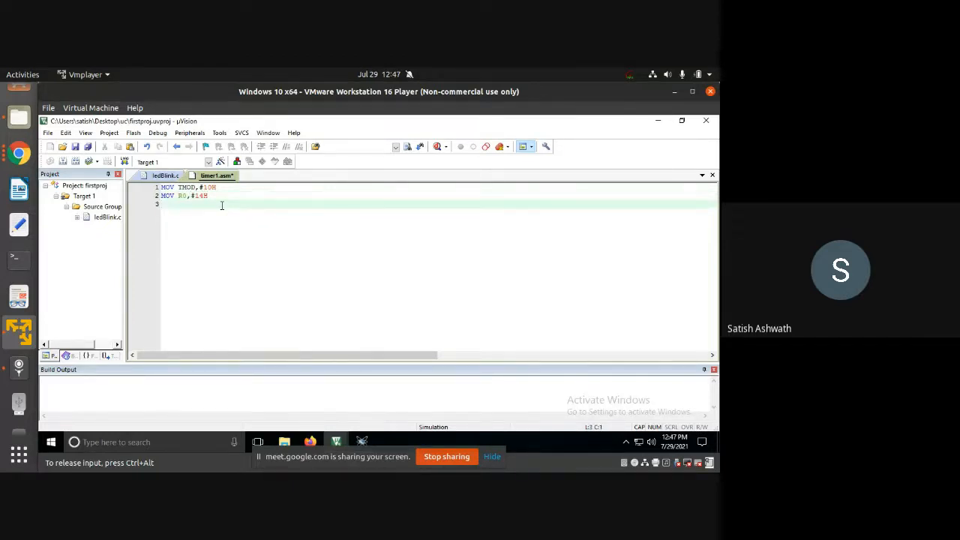
pyautogui.write('SETB TR1')
pyautogui.press('Return')
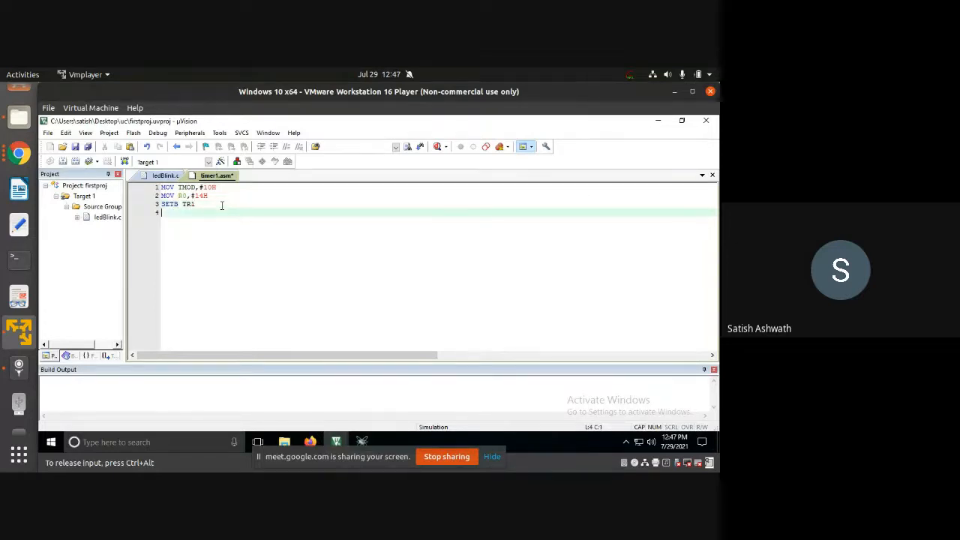
pyautogui.write('WAIT:JNB TF1,WAIT')
pyautogui.press('Return')
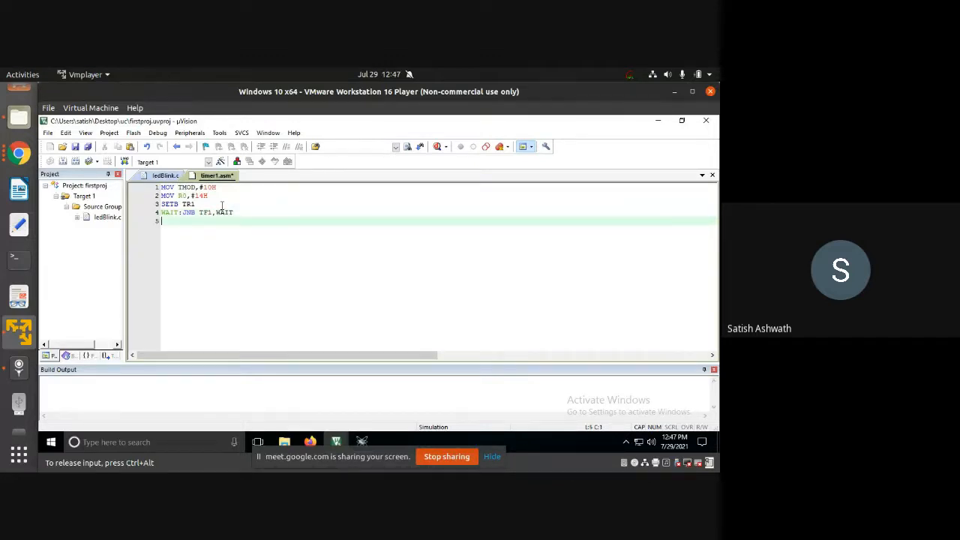
# - Start a DJNZ R0 instruction below the WAIT line and insert CLR TF1 and CLR TR1 above it
pyautogui.write('DJNZ R0,')
pyautogui.press('Home')
pyautogui.press('Return')
pyautogui.press('Up')
pyautogui.write('CLR TF0')
pyautogui.press('Return')
pyautogui.write('CLR ')
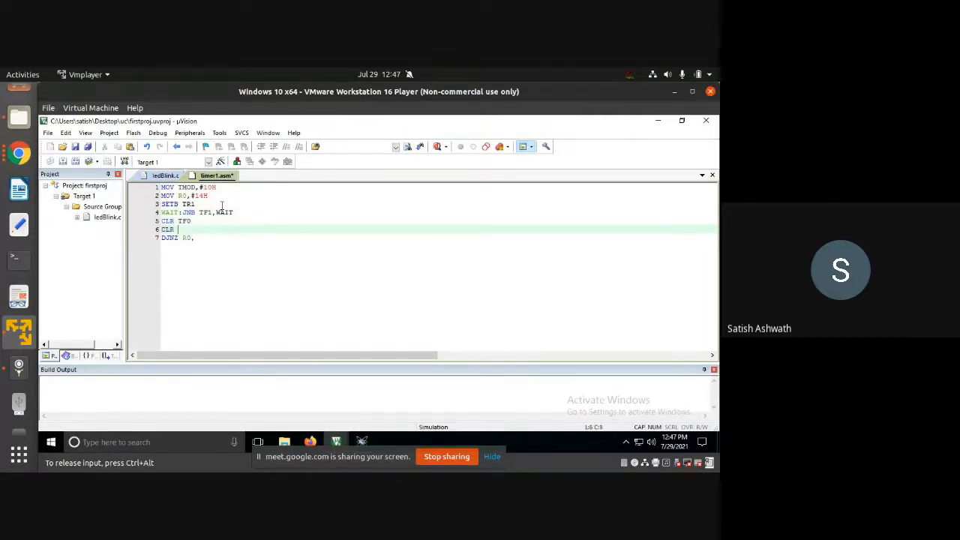
pyautogui.write('TR')
pyautogui.write('1')
pyautogui.press('Down')
pyautogui.press('Down')
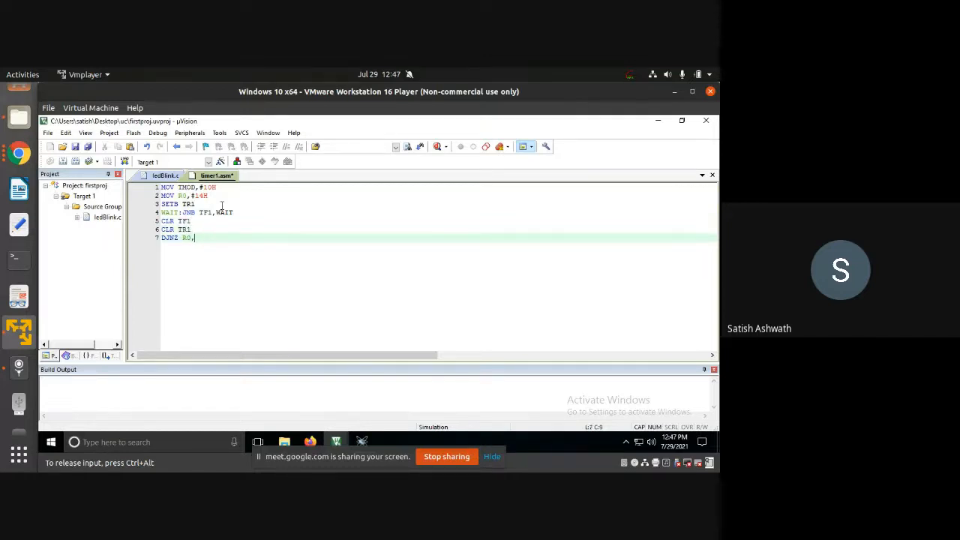
# - Give the DJNZ R0 instruction the target CONT and label the SETB TR1 line CONT
pyautogui.write(',CONT')
pyautogui.press('Up')
pyautogui.press('Up')
pyautogui.press('Up')
pyautogui.press('Up')
pyautogui.write('CONT:')
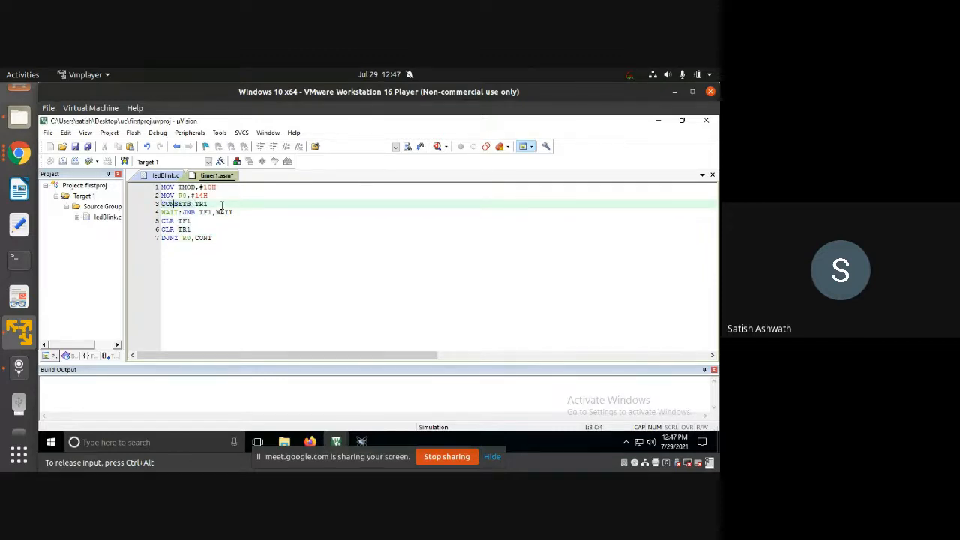
pyautogui.press('Down')
pyautogui.press('Down')
pyautogui.press('Down')
pyautogui.press('Down')
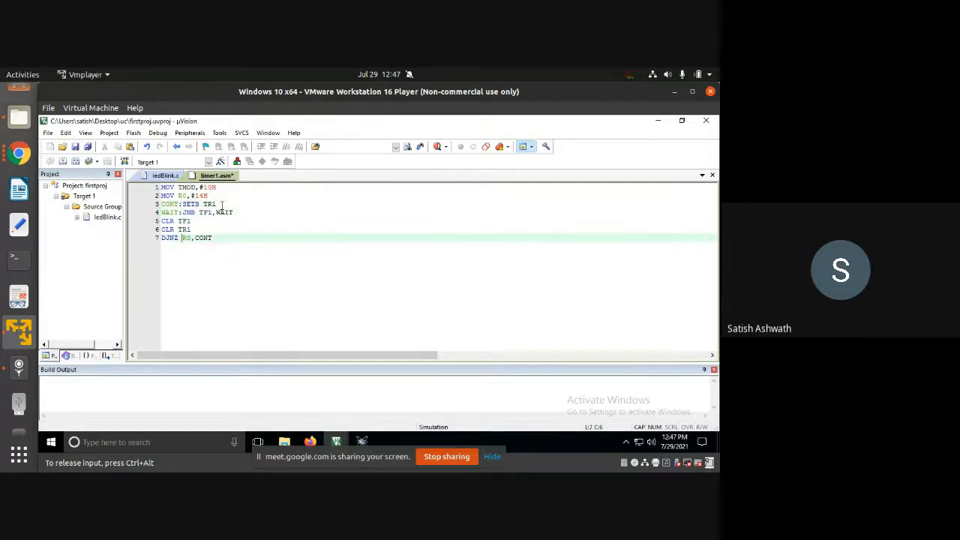
# - Append CPL P1.0 after the DJNZ line and insert CLR P1.0 as the first line of the program
pyautogui.press('End')
pyautogui.press('Return')
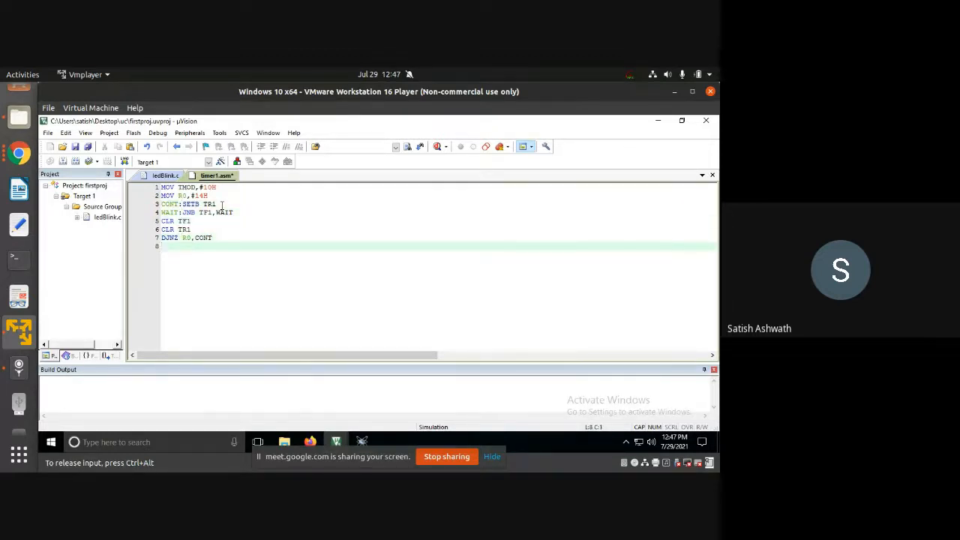
pyautogui.write('CPL P1')
pyautogui.press('Up')
pyautogui.press('Up')
pyautogui.press('Up')
pyautogui.press('Up')
pyautogui.press('Up')
pyautogui.press('Up')
pyautogui.press('Up')
pyautogui.press('Home')
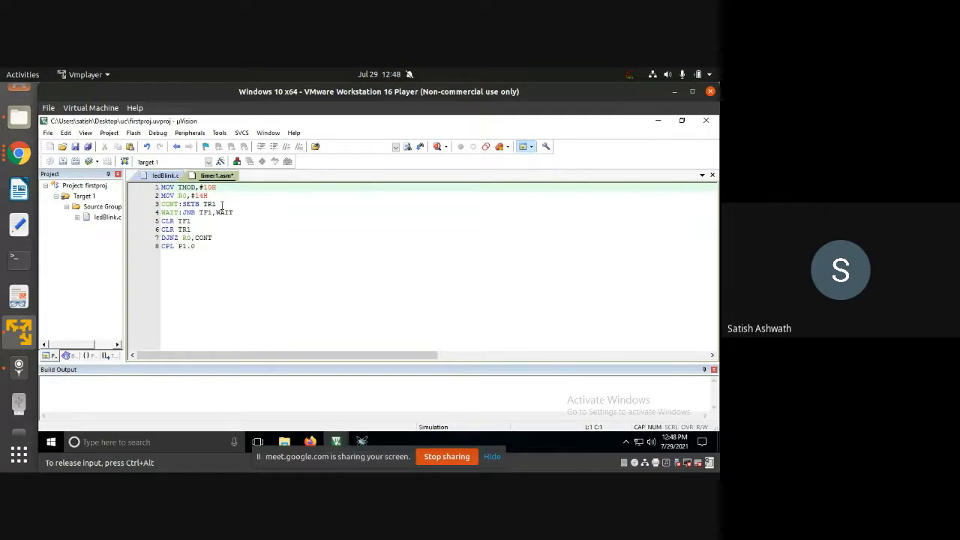
pyautogui.press('Return')
pyautogui.press('Up')
pyautogui.write('CLR')
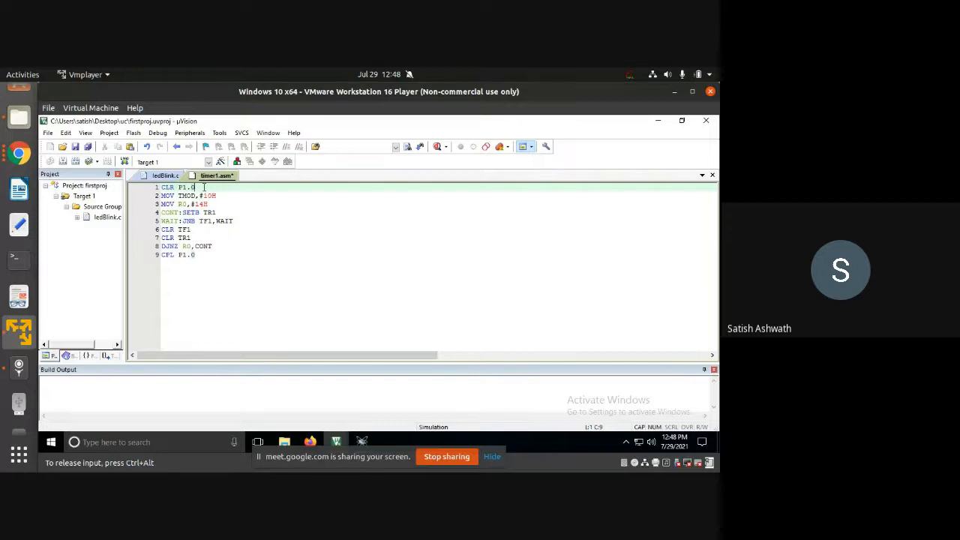
pyautogui.moveTo(204, 187); pyautogui.dragTo(153, 187)
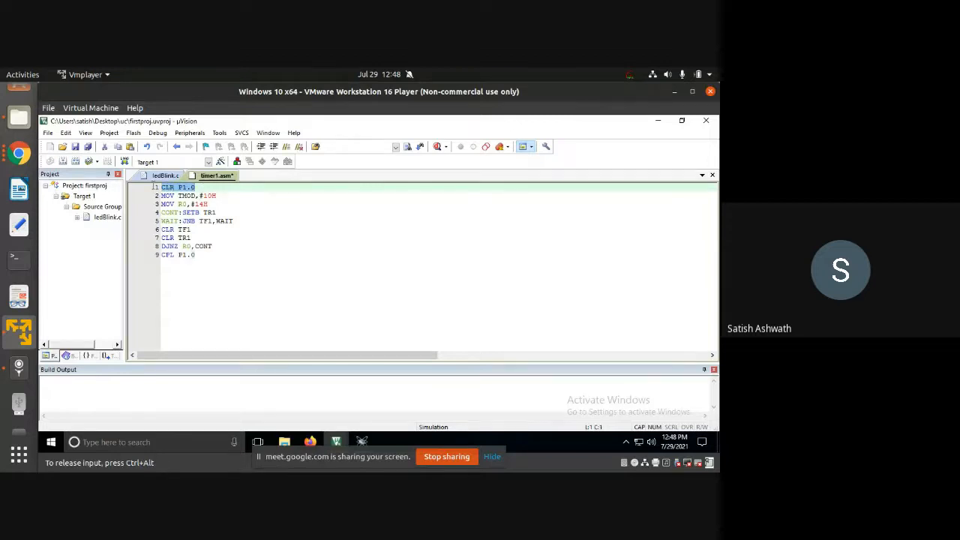
pyautogui.click(175, 186)
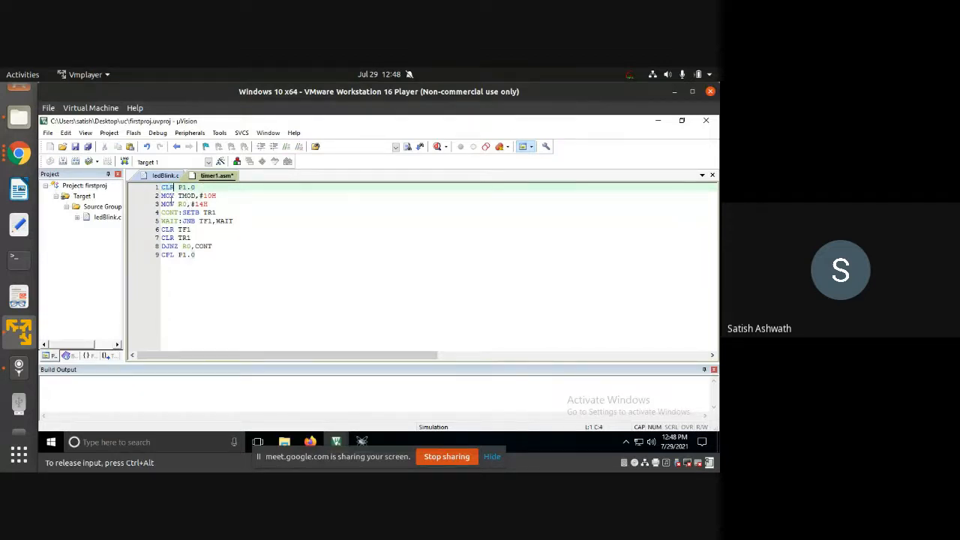
pyautogui.moveTo(162, 195); pyautogui.dragTo(200, 238)
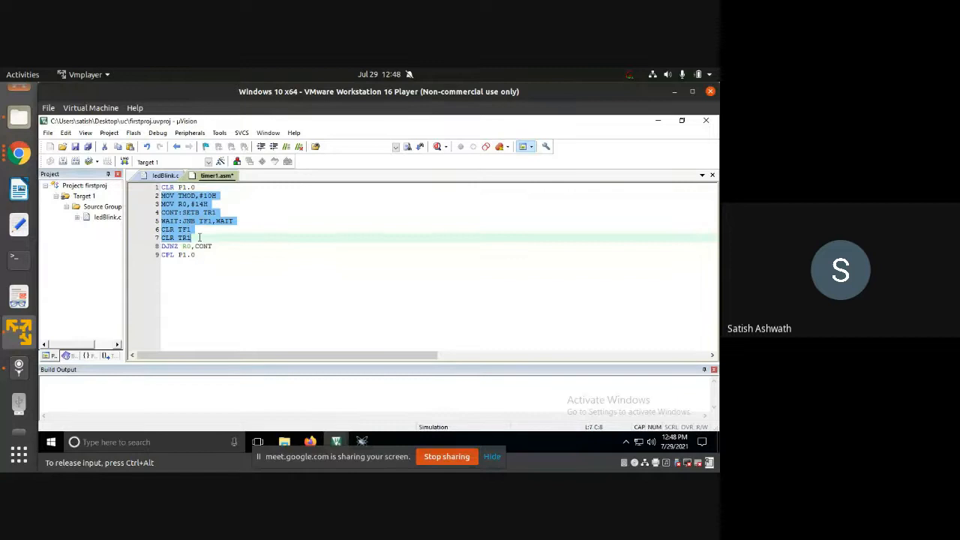
pyautogui.click(201, 237)
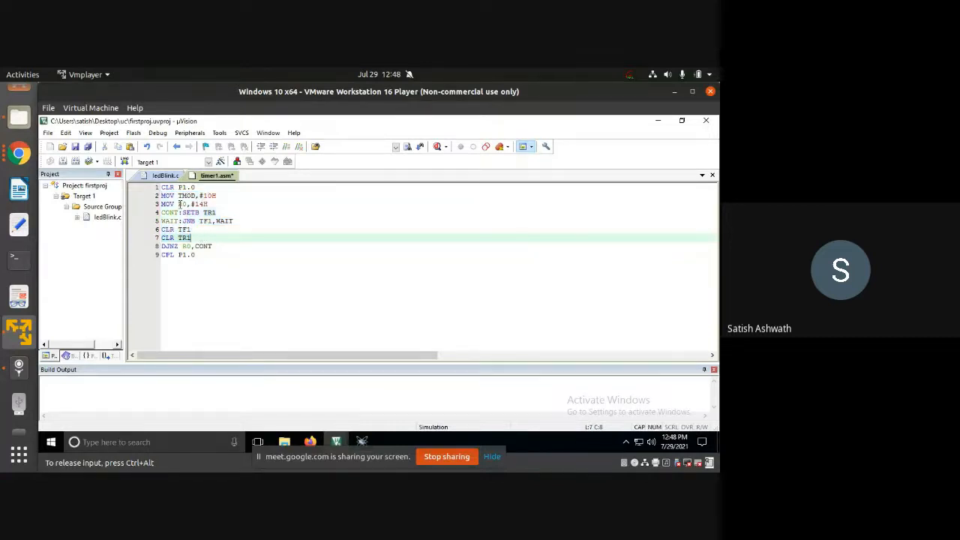
# - Append SJMP BACK as the last line and add its jump label in front of MOV R0,#14H
pyautogui.click(195, 255)
pyautogui.press('Return')
pyautogui.write('S')
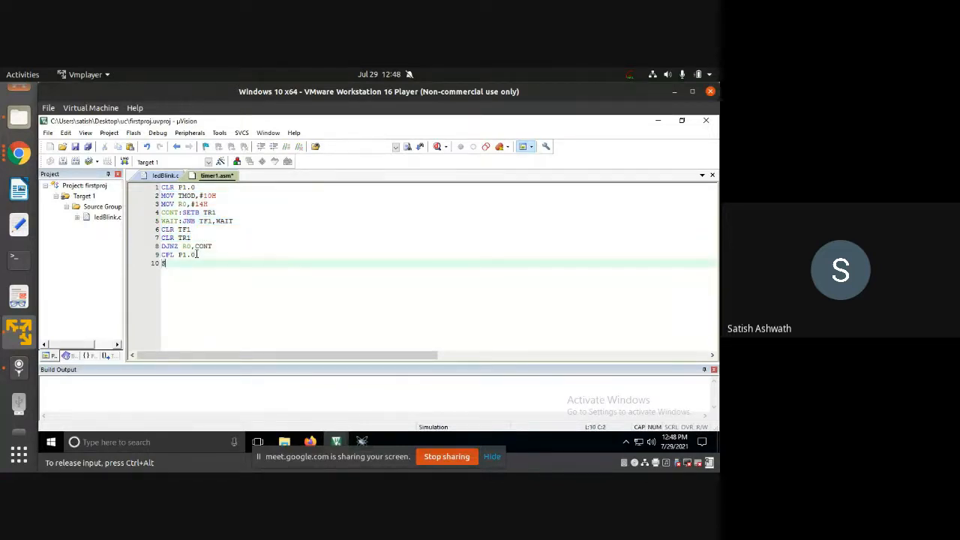
pyautogui.write('JMP BAC')
pyautogui.press('Up')
pyautogui.press('Up')
pyautogui.press('Up')
pyautogui.press('Up')
pyautogui.press('Up')
pyautogui.press('Up')
pyautogui.press('Up')
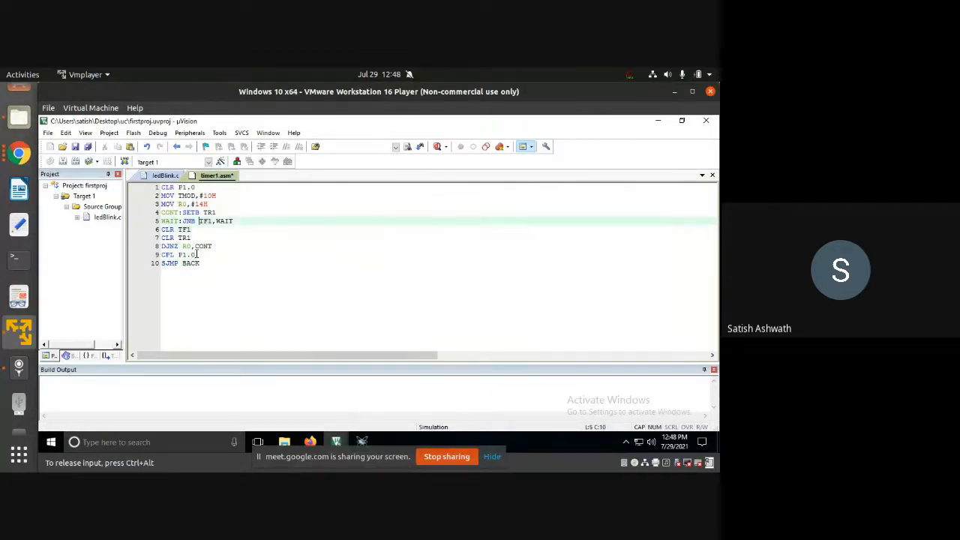
pyautogui.write('BAC:')
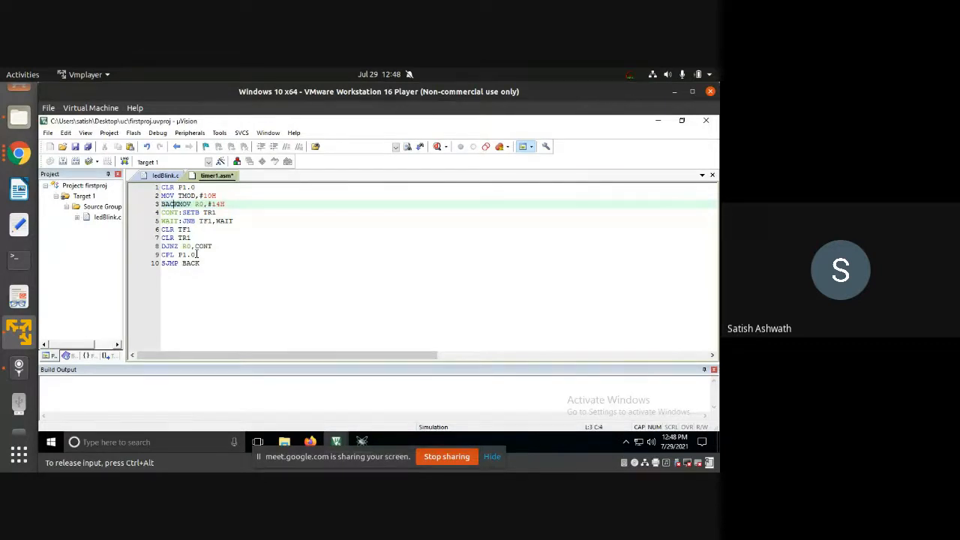
# - Remove ledBlink.c from the source group of the firstproj project and accept the removal
pyautogui.rightClick(98, 220)
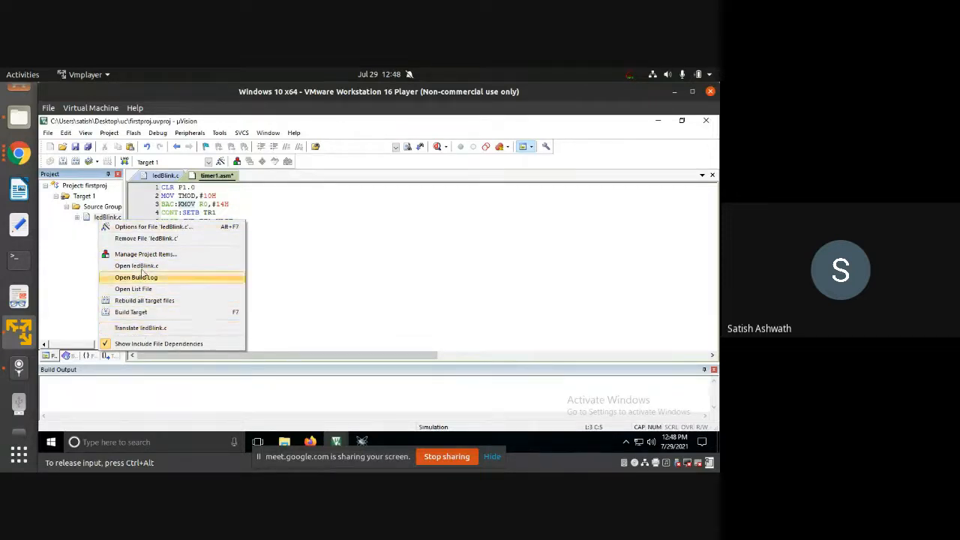
pyautogui.click(142, 239)
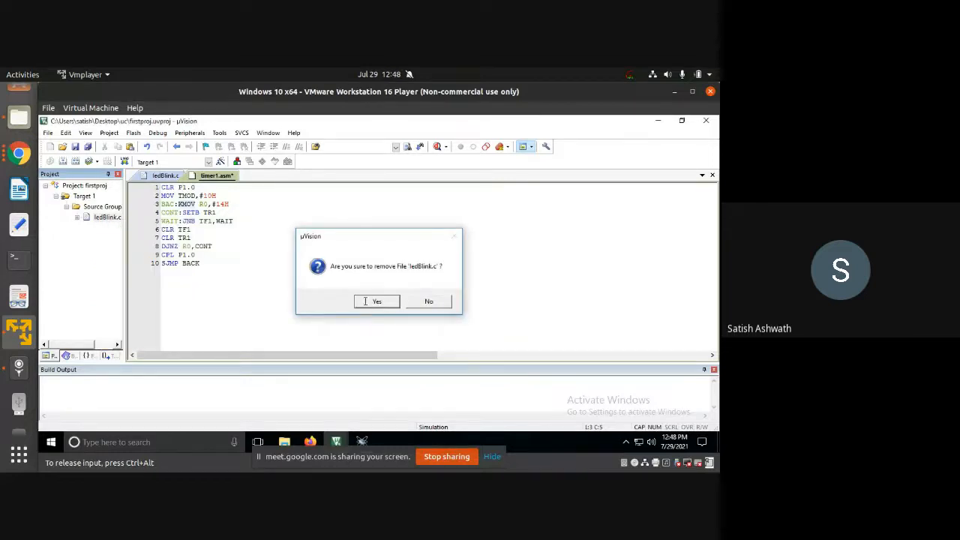
pyautogui.click(367, 302)
# - Add the existing assembly source file timer1.asm to Source Group 1, filtering the file list by Asm Source file
pyautogui.rightClick(91, 208)
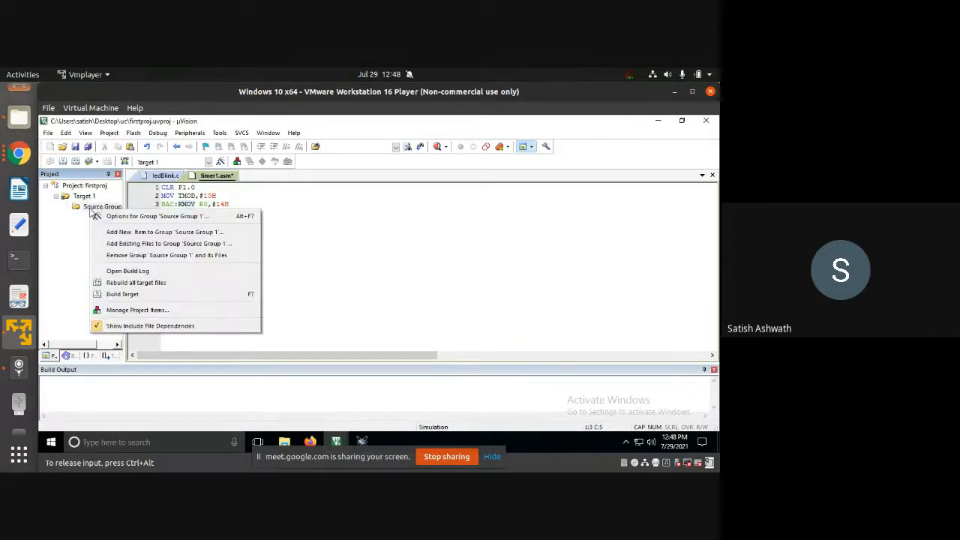
pyautogui.click(175, 244)
pyautogui.click(360, 325)
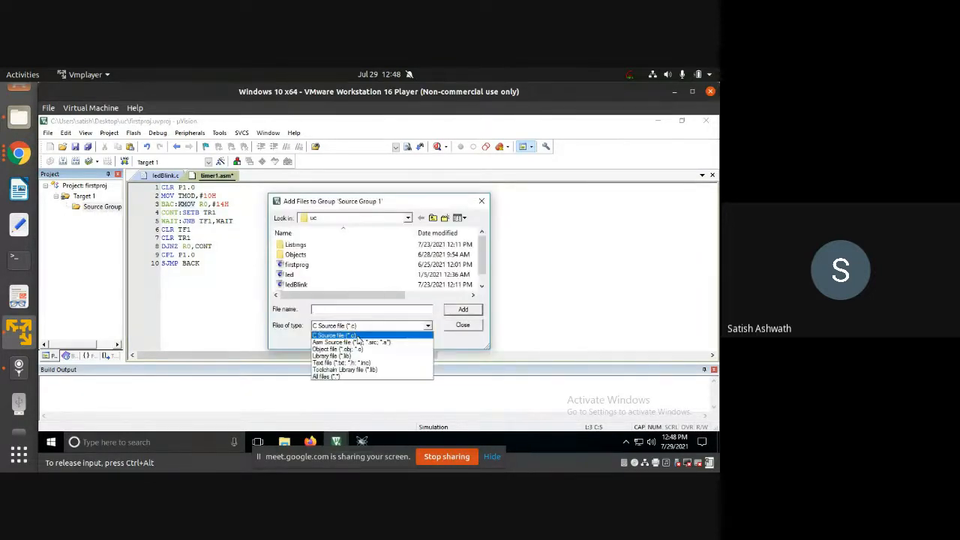
pyautogui.click(359, 342)
pyautogui.click(357, 309)
pyautogui.write('TIME')
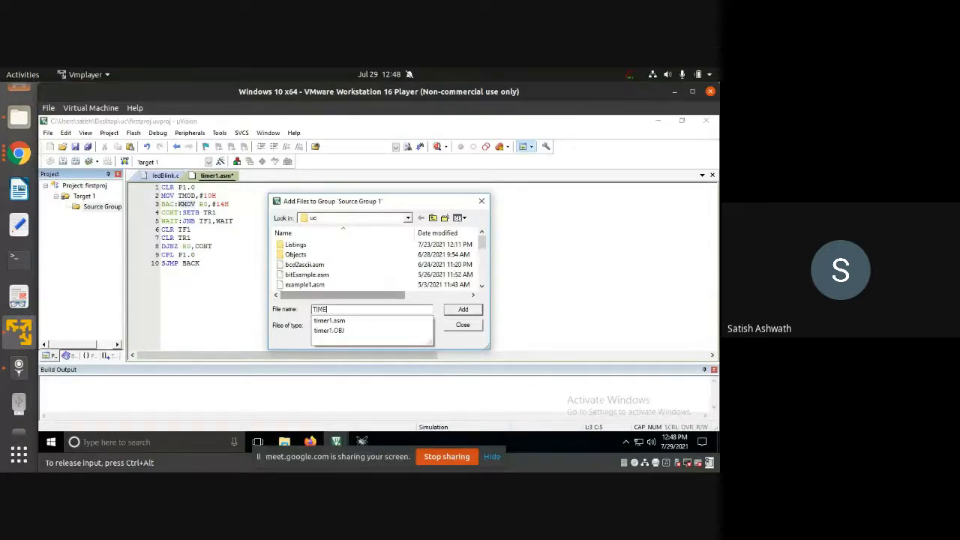
pyautogui.write('R')
pyautogui.press('Down')
pyautogui.press('Return')
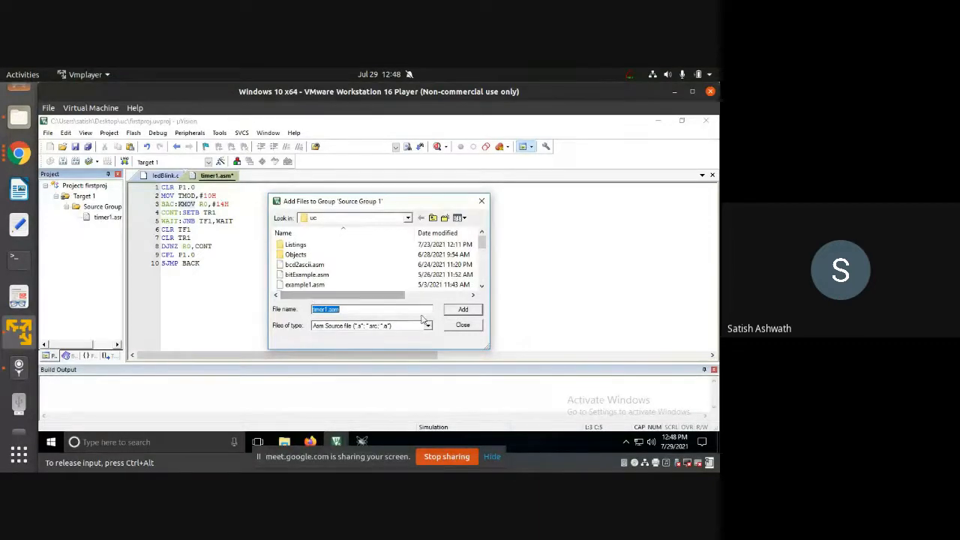
pyautogui.click(456, 324)
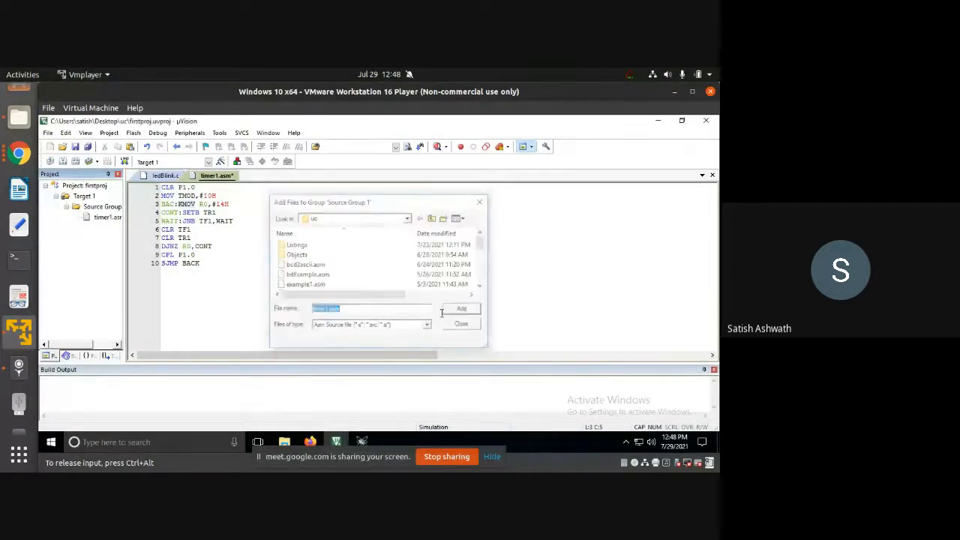
# - Build the target and go to the source line of the undefined symbol error in the build output
pyautogui.rightClick(110, 219)
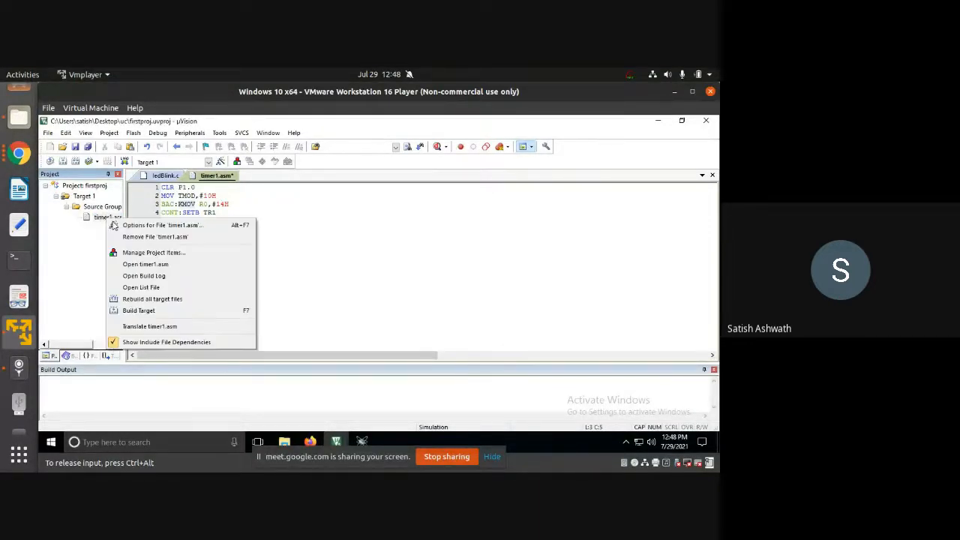
pyautogui.click(172, 310)
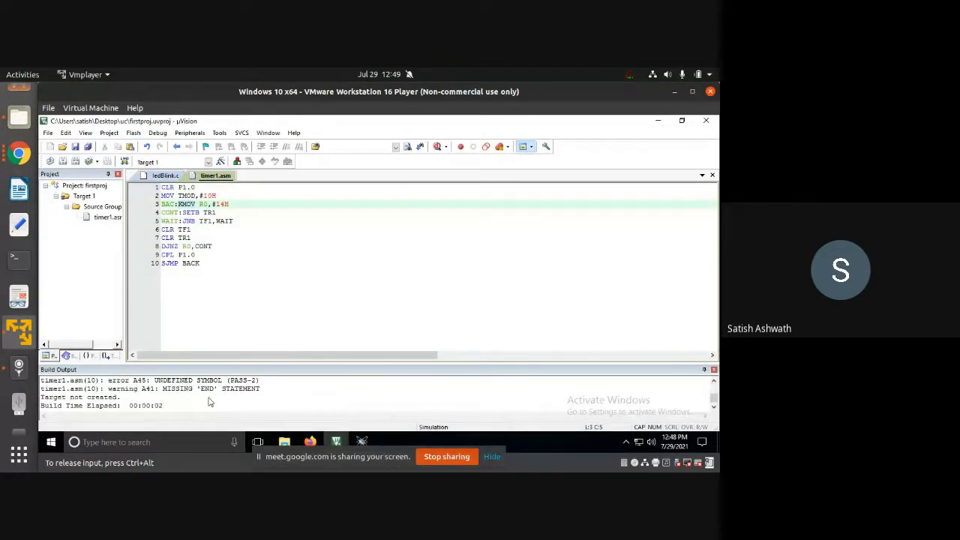
pyautogui.scroll(1, 178, 393)
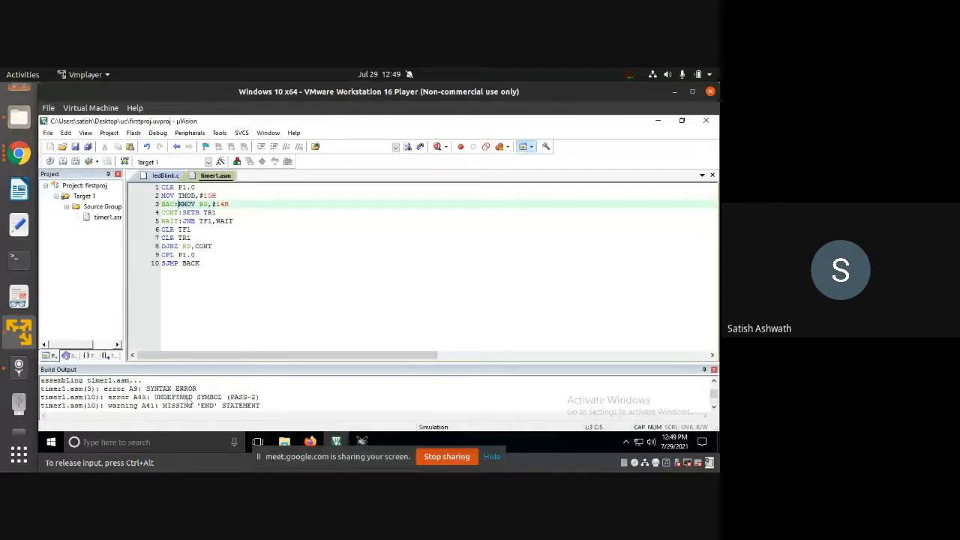
pyautogui.doubleClick(188, 397)
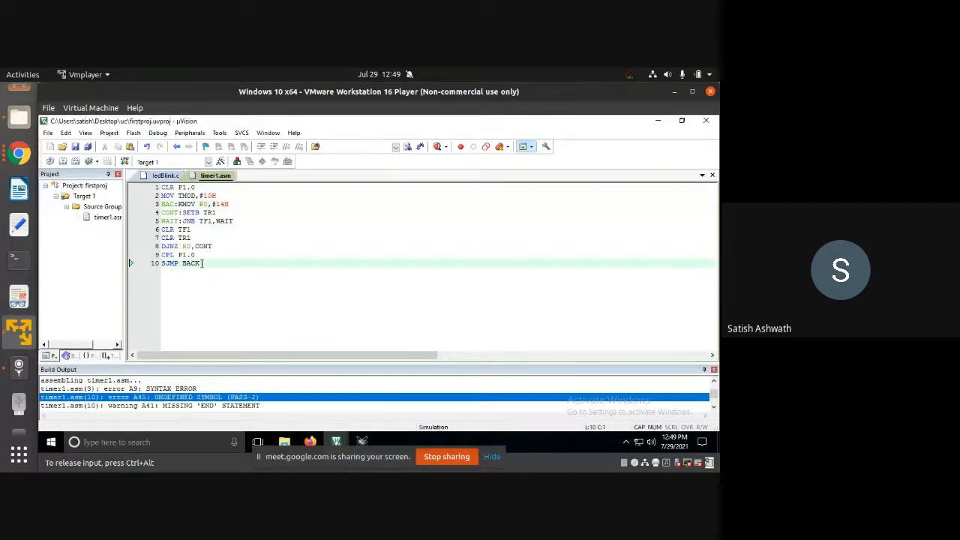
# - Complete the label on line 3 as BACK and rebuild all target files
pyautogui.click(174, 204)
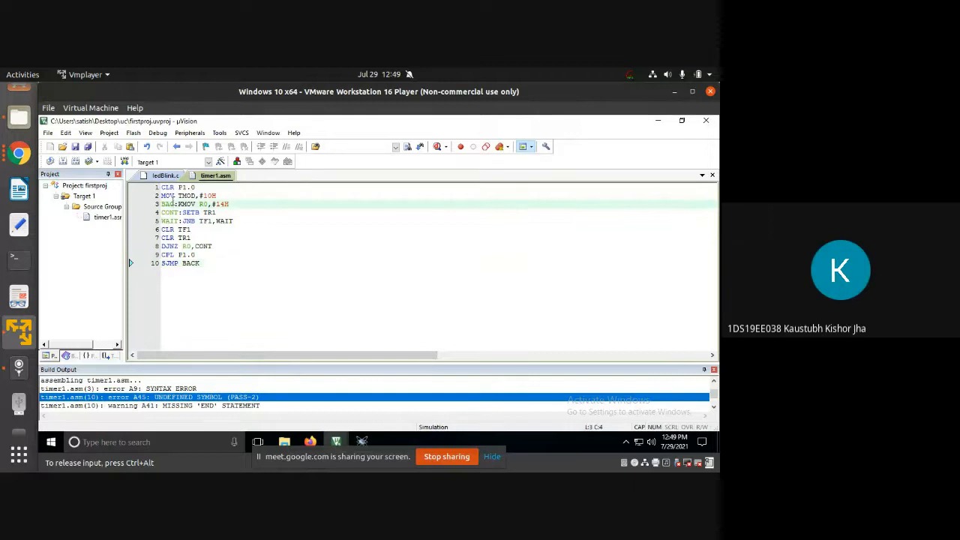
pyautogui.write('K')
pyautogui.rightClick(98, 217)
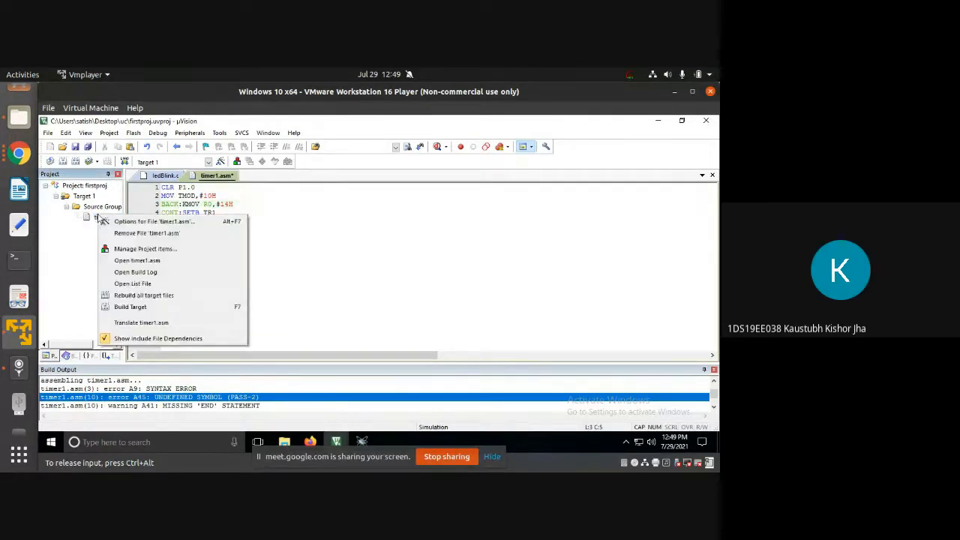
pyautogui.click(135, 295)
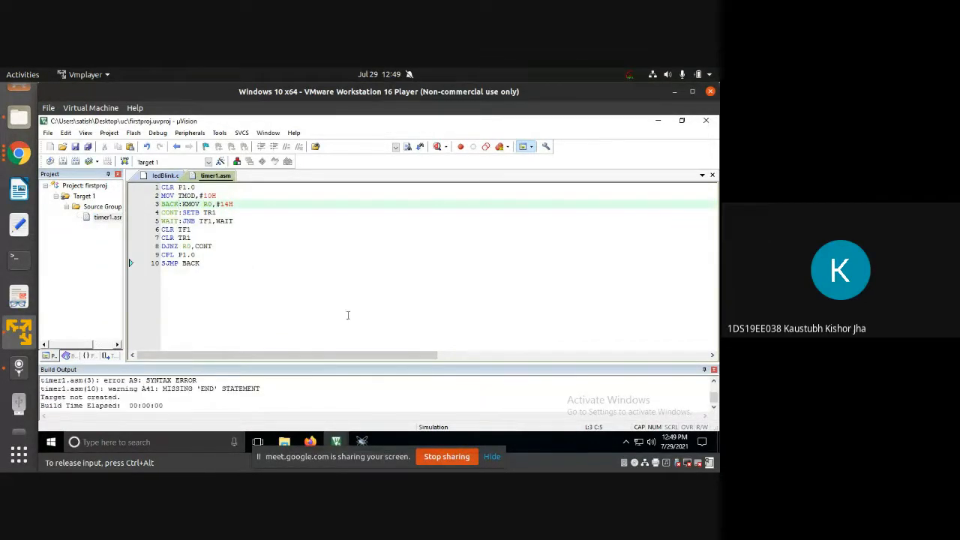
# - Go to the syntax error on line 3, delete the stray K before MOV, and rebuild all target files
pyautogui.doubleClick(159, 381)
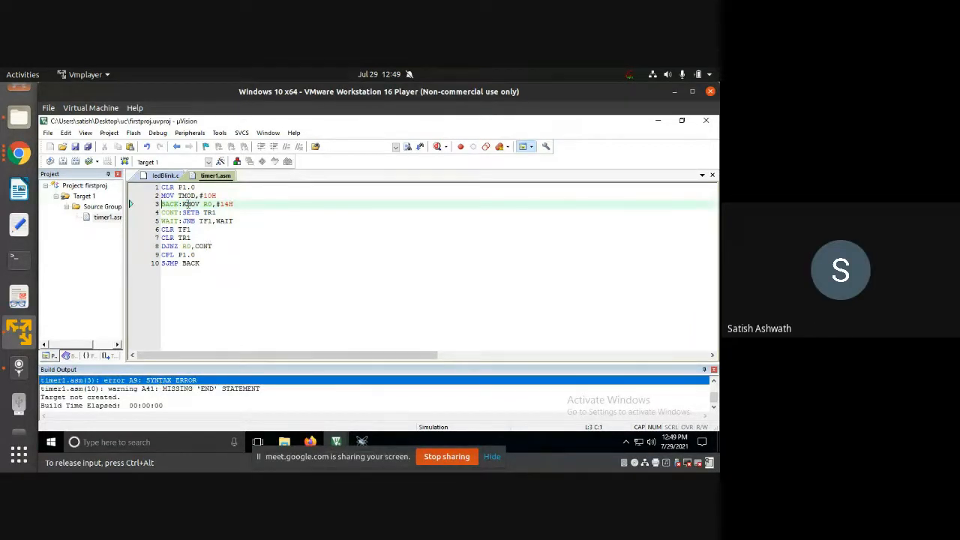
pyautogui.click(187, 204)
pyautogui.press('BackSpace')
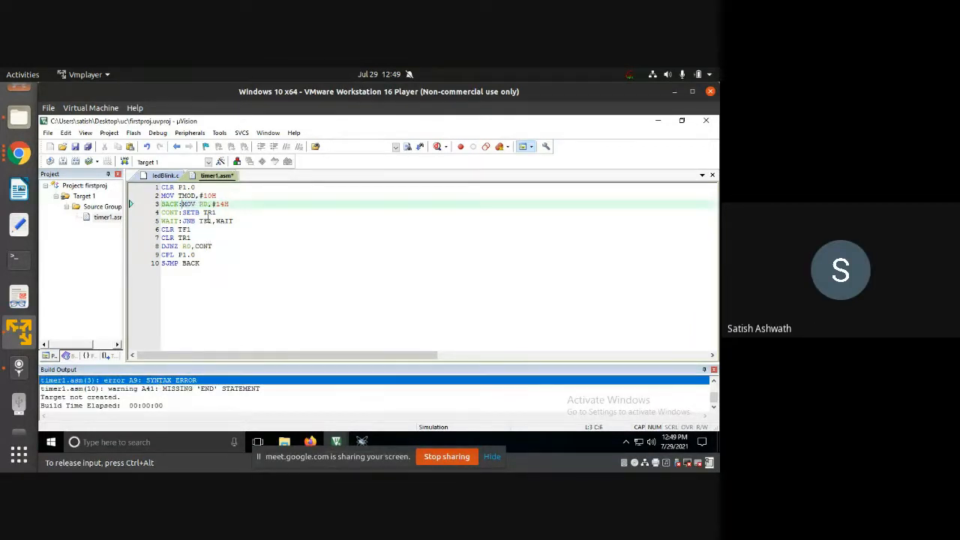
pyautogui.rightClick(107, 220)
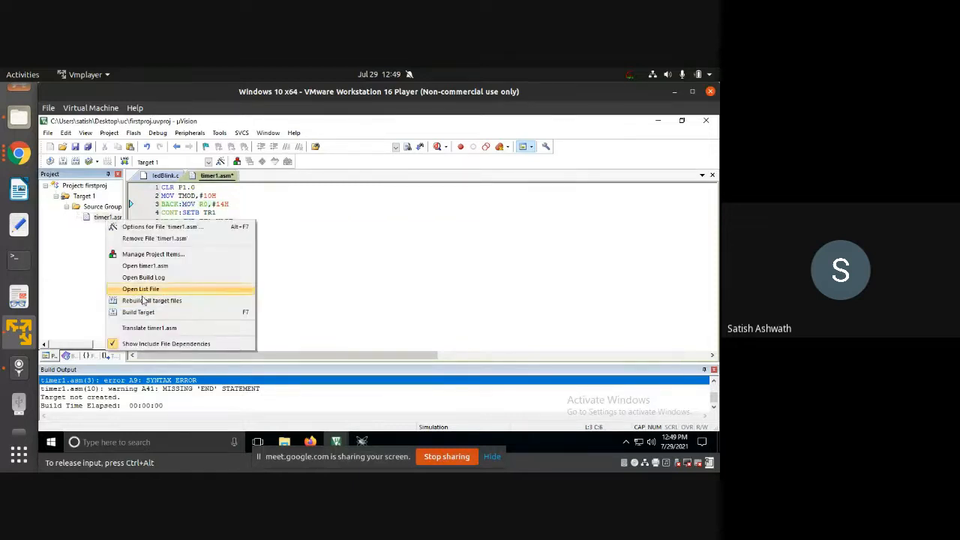
pyautogui.click(145, 302)
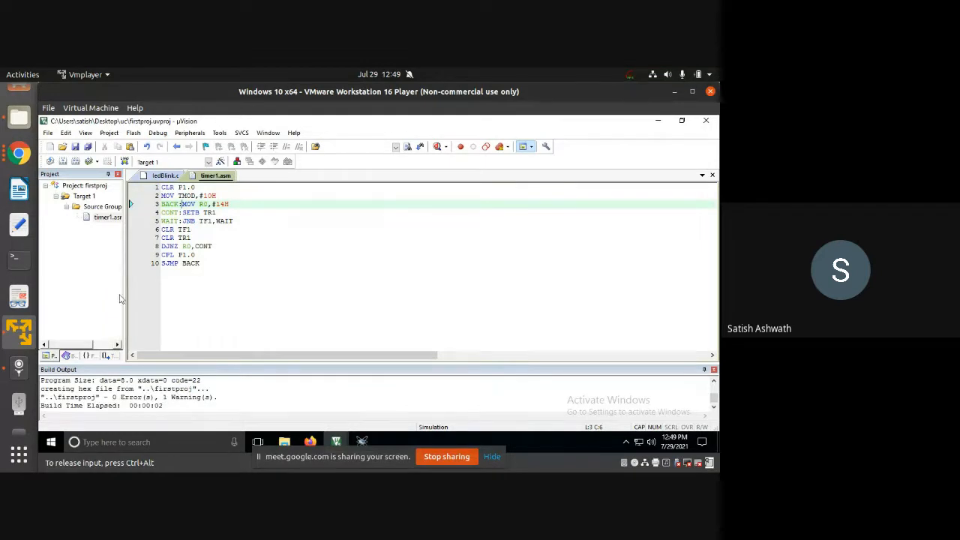
pyautogui.click(99, 217)
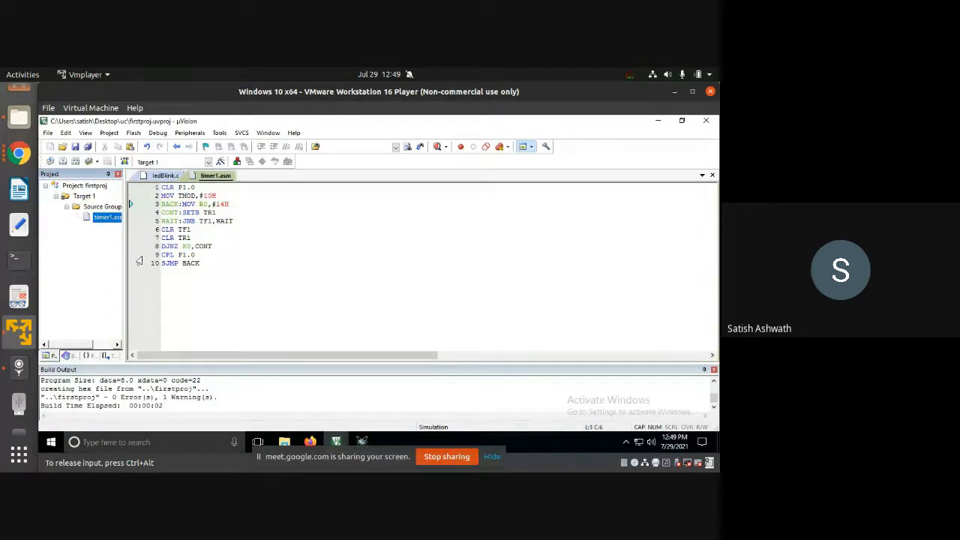
pyautogui.moveTo(215, 272); pyautogui.dragTo(133, 187)
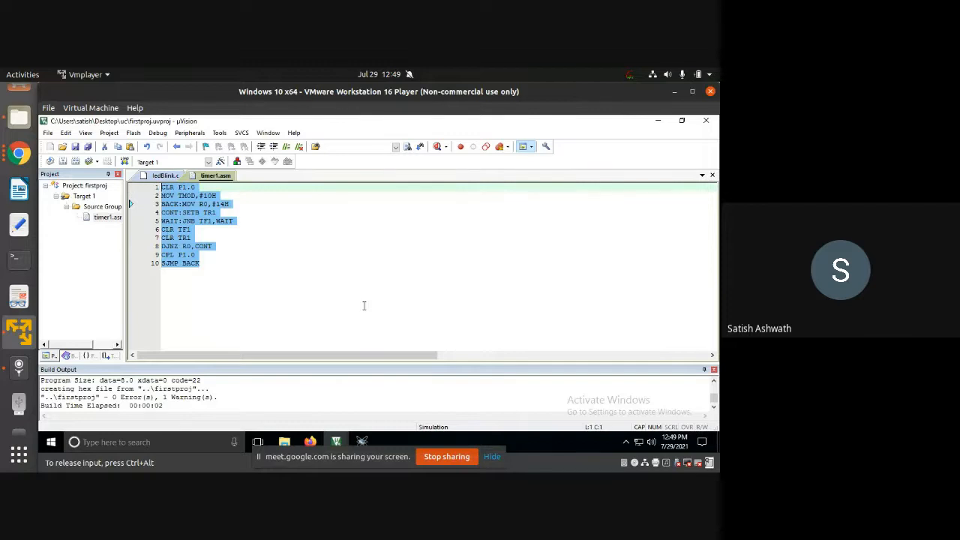
# - Switch to Proteus, close the source code view of example8051_1, and return to µVision
pyautogui.click(366, 442)
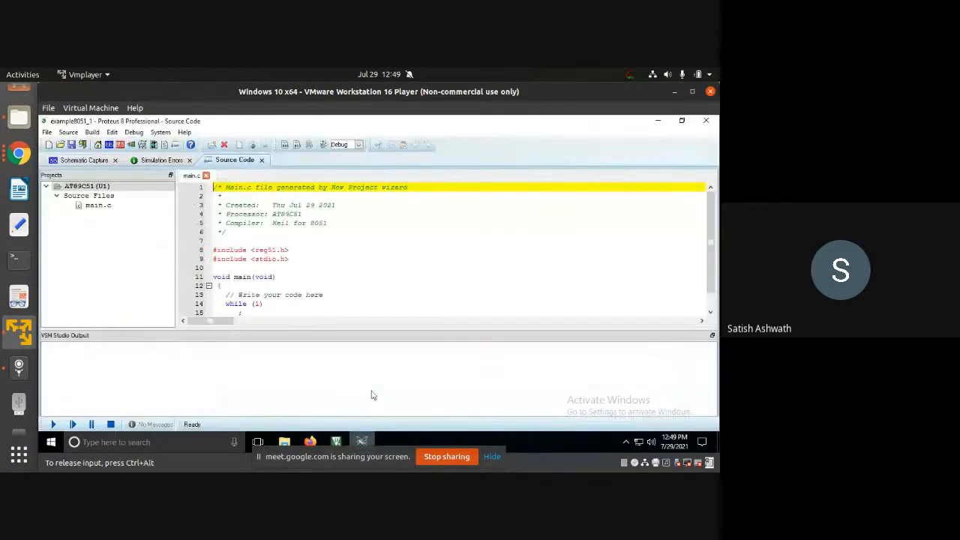
pyautogui.click(262, 162)
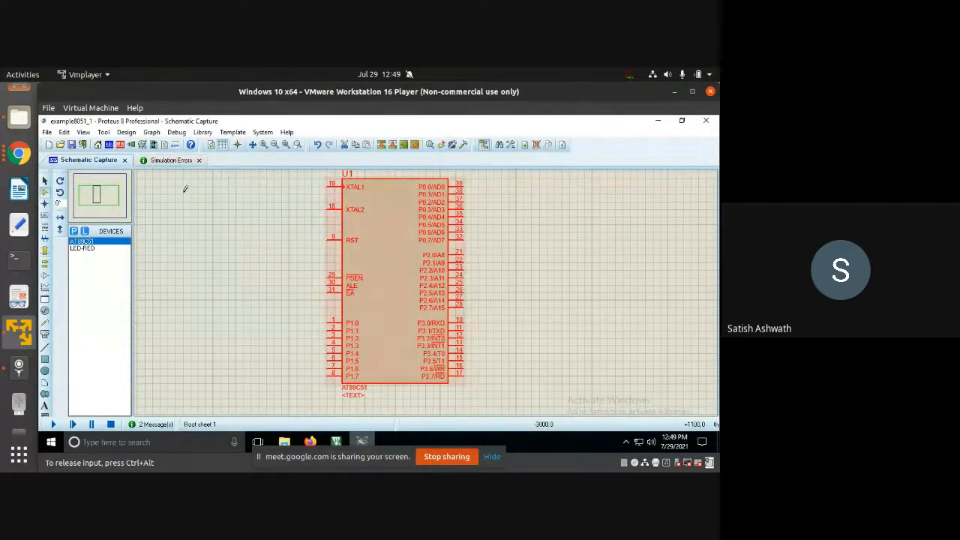
pyautogui.click(367, 242)
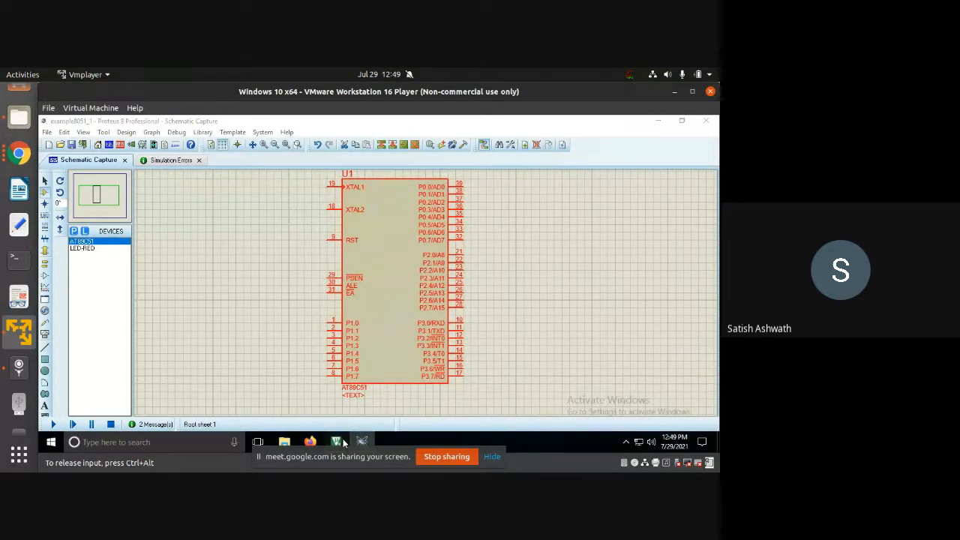
pyautogui.moveTo(345, 444)
pyautogui.click(333, 405)
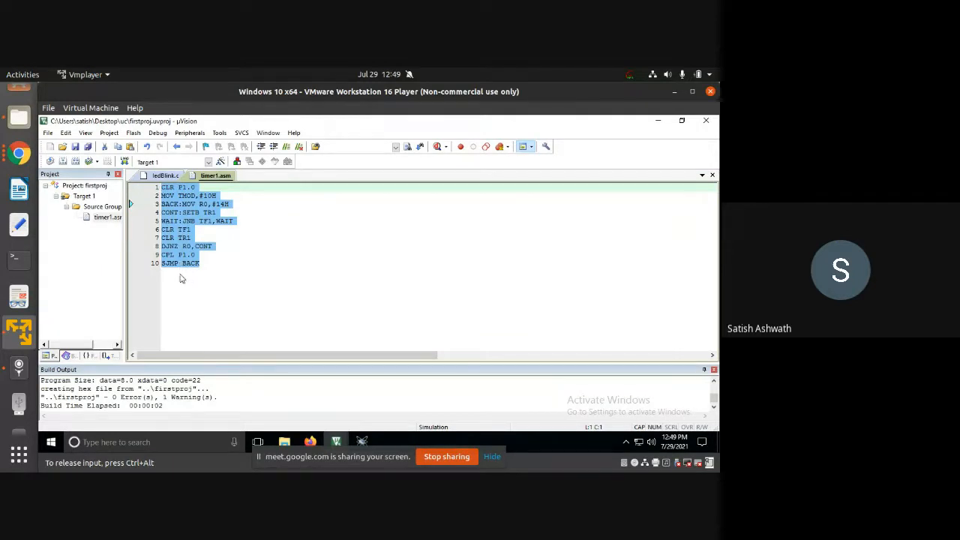
pyautogui.rightClick(92, 207)
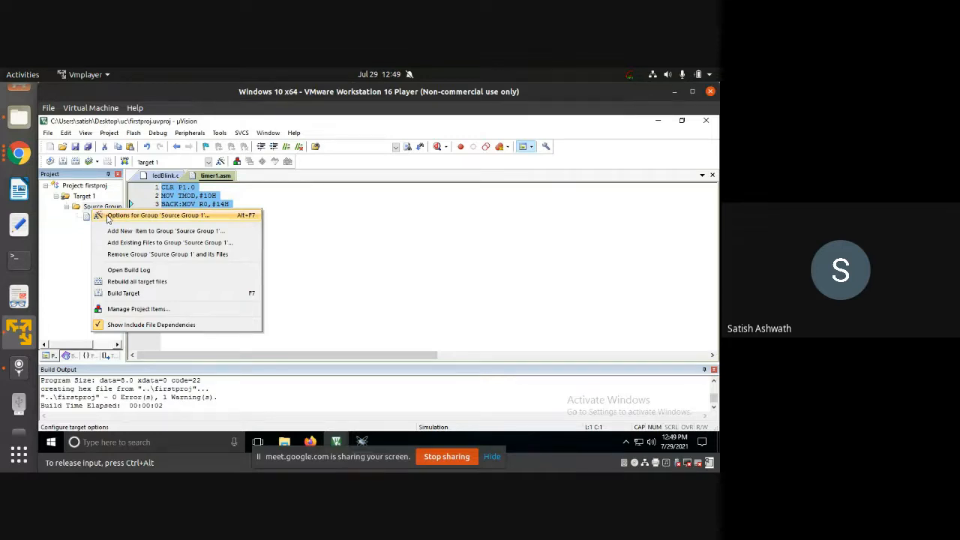
pyautogui.click(109, 216)
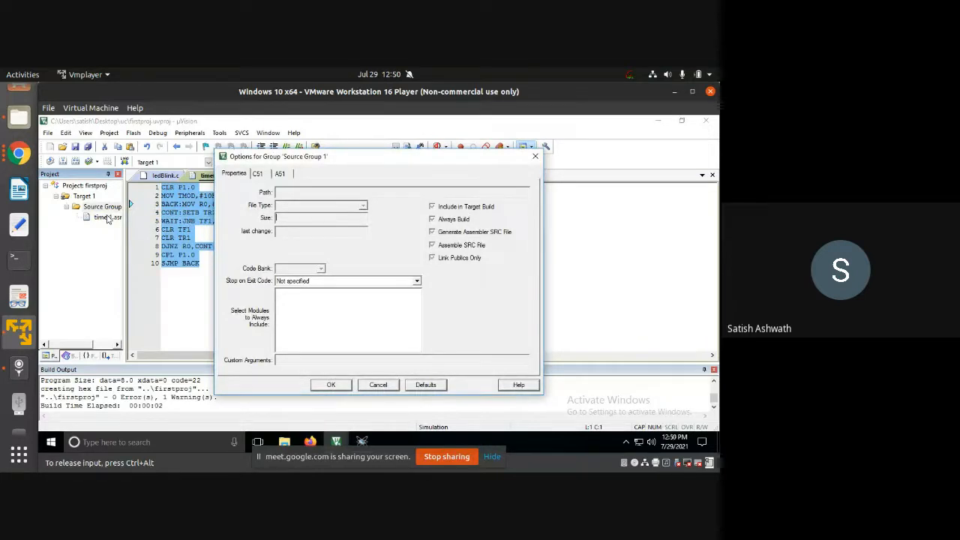
pyautogui.press('Escape')
# - In the output options of Target 1, set the folder for objects to the uc folder on the Desktop
pyautogui.rightClick(85, 198)
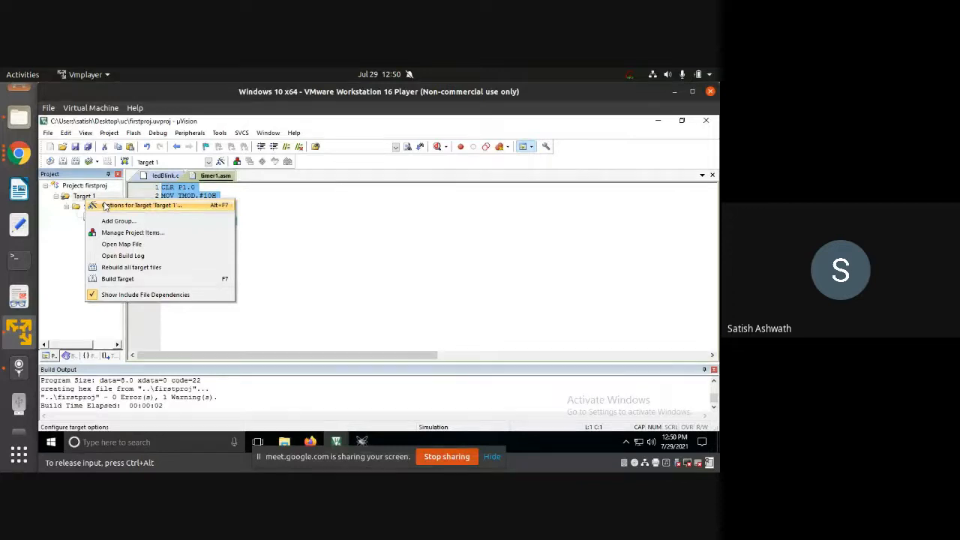
pyautogui.click(109, 205)
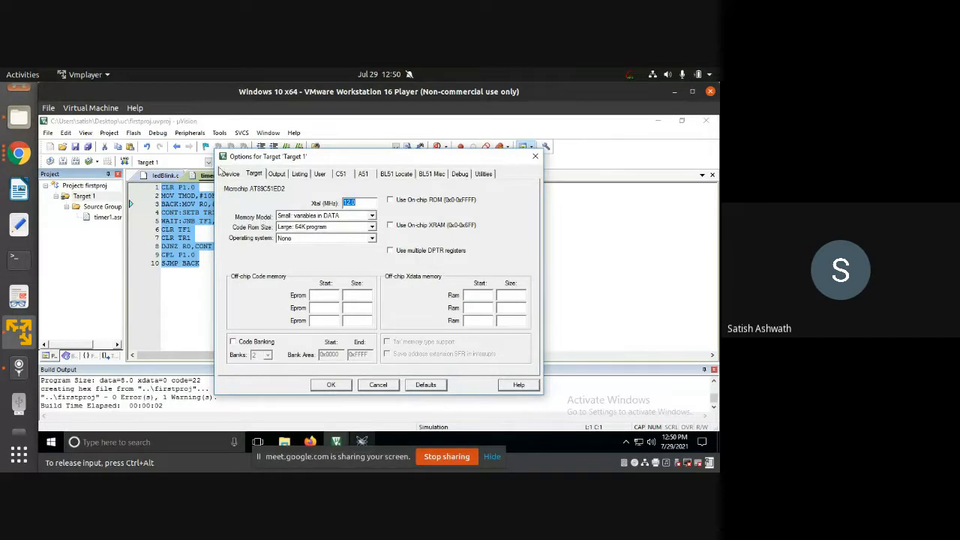
pyautogui.click(277, 174)
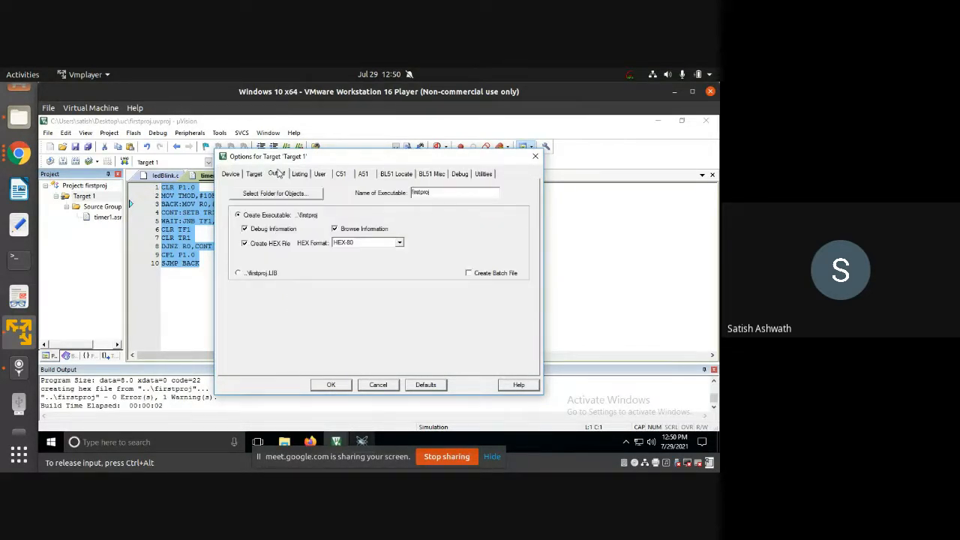
pyautogui.click(260, 248)
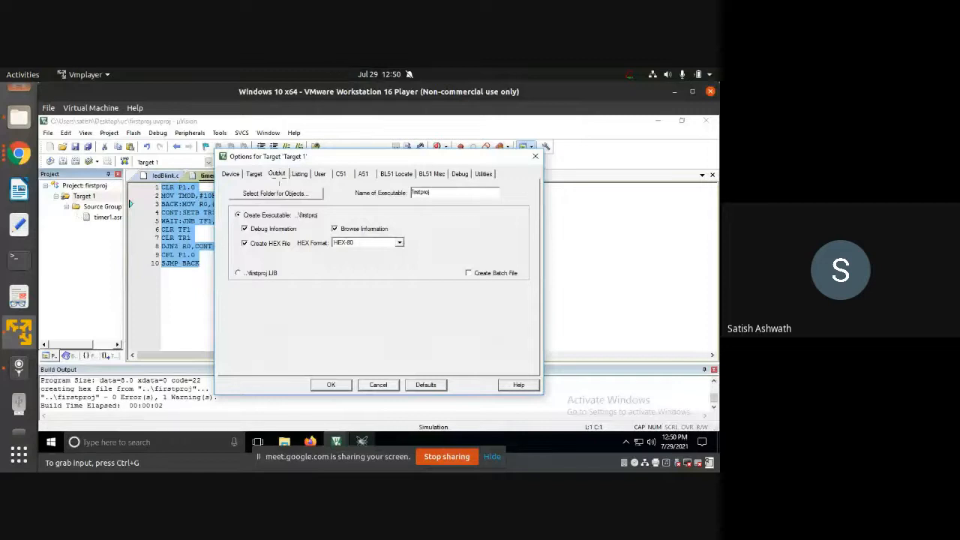
pyautogui.moveTo(279, 182)
pyautogui.mouseDown()
pyautogui.moveTo(226, 180)
pyautogui.moveTo(307, 211)
pyautogui.moveTo(324, 183)
pyautogui.moveTo(264, 171)
pyautogui.mouseUp()
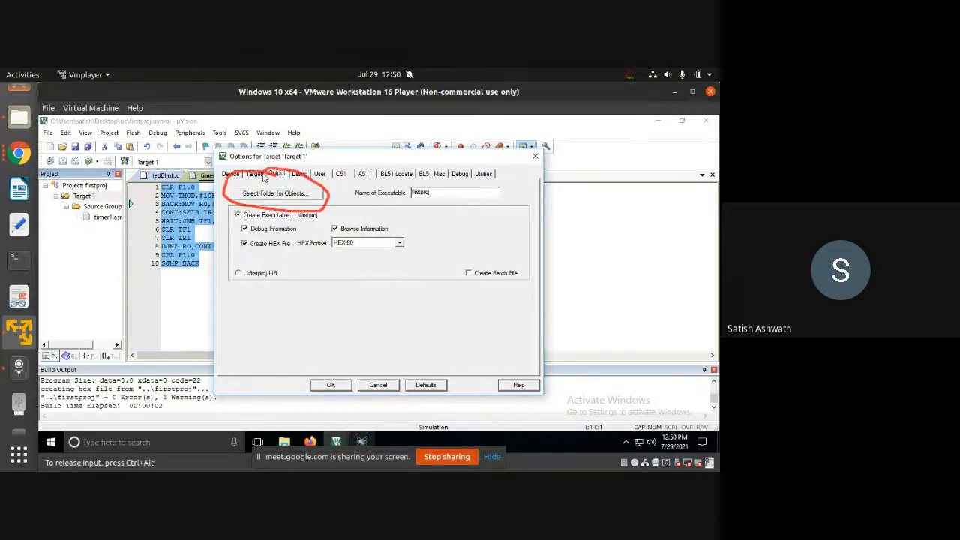
pyautogui.click(274, 195)
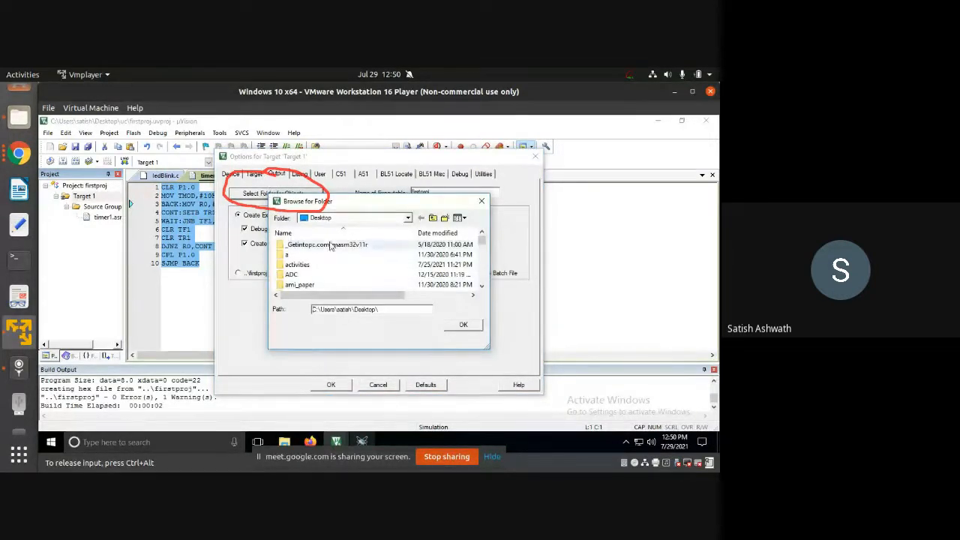
pyautogui.scroll(-10, 301, 273)
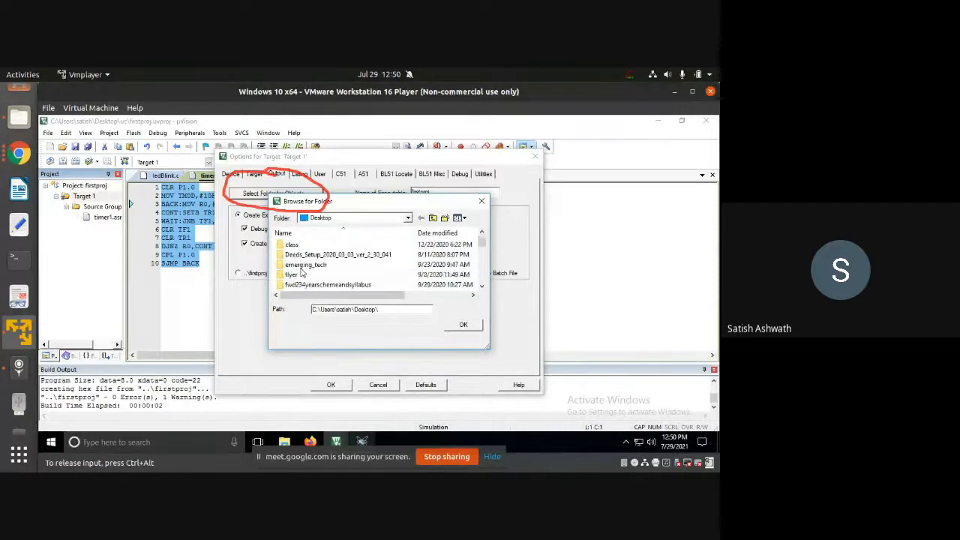
pyautogui.scroll(-1, 301, 273)
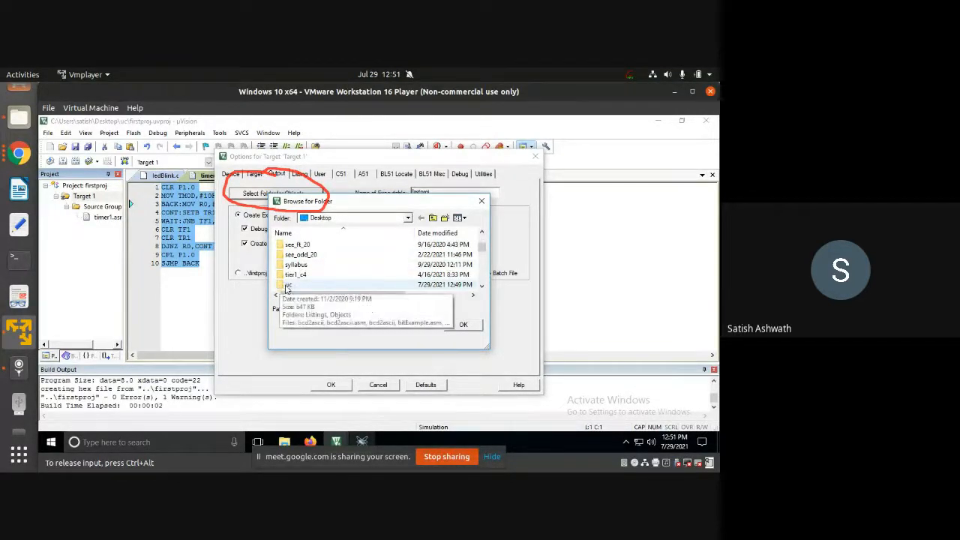
pyautogui.doubleClick(286, 285)
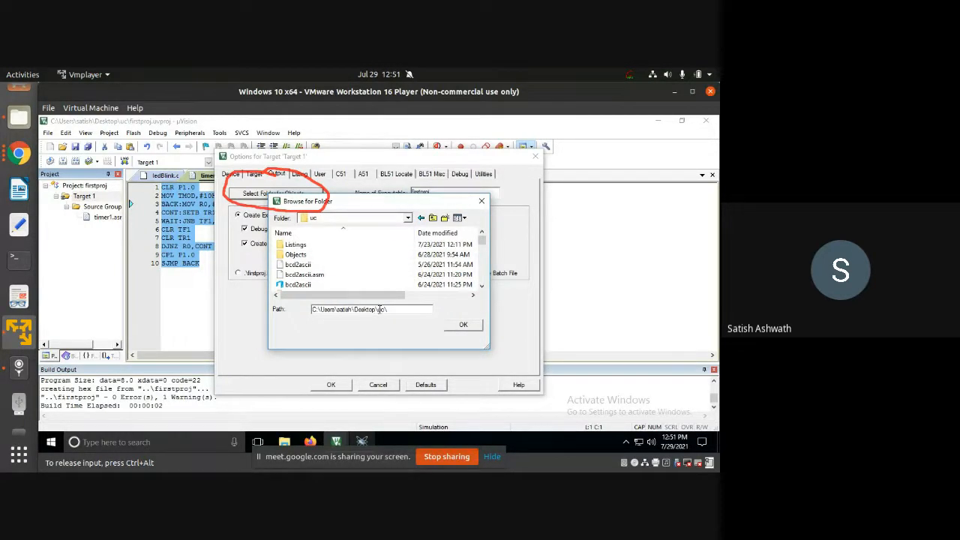
pyautogui.moveTo(388, 309); pyautogui.dragTo(298, 304)
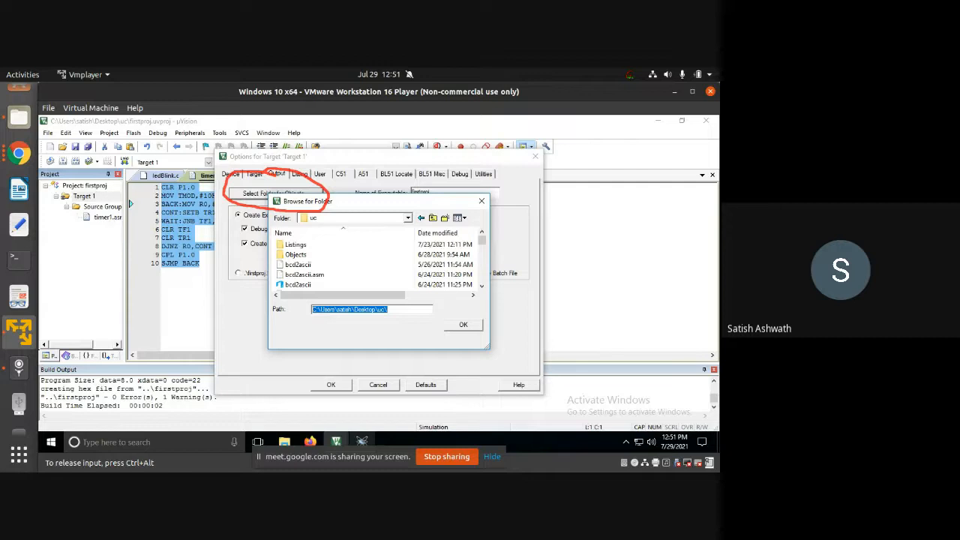
pyautogui.click(463, 325)
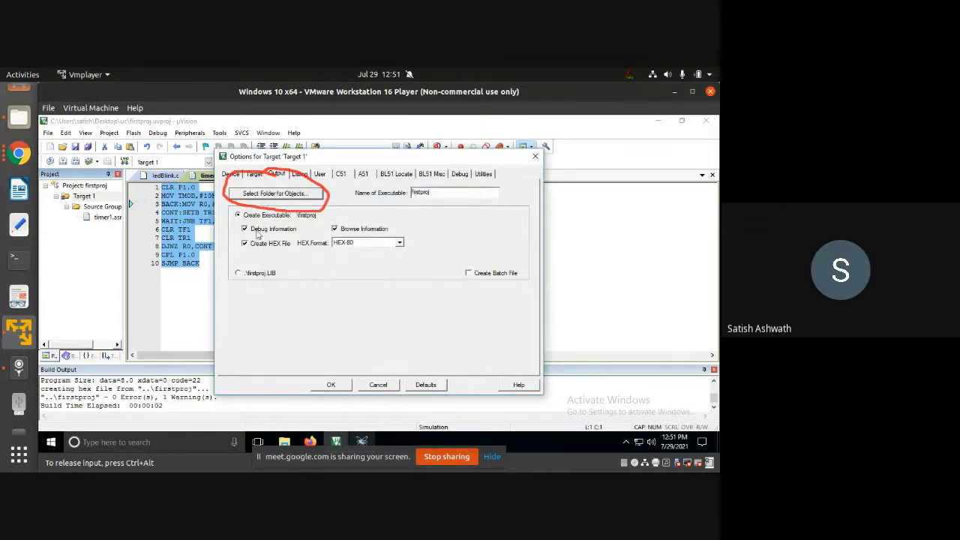
# - Confirm the output options of Target 1, build the target, and enlarge the build output area to read its messages
pyautogui.click(332, 385)
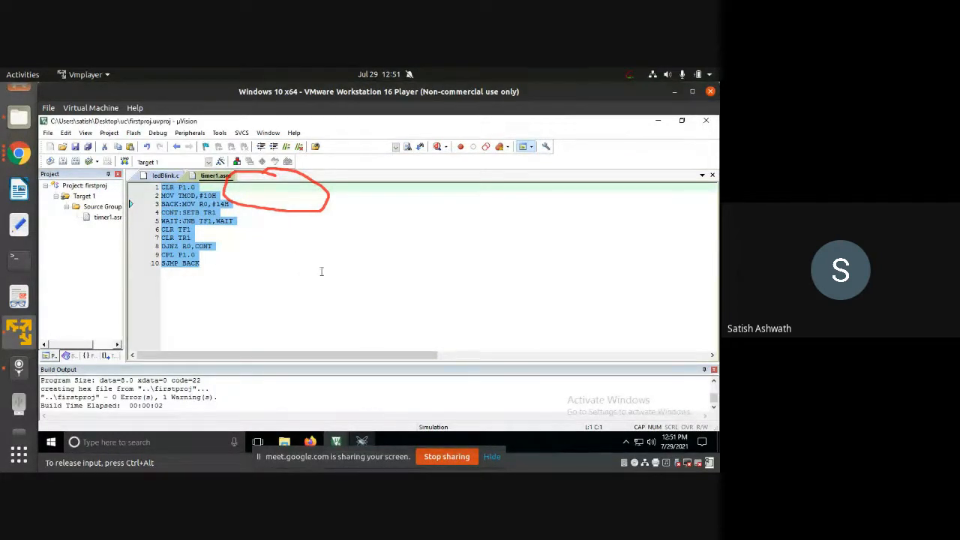
pyautogui.rightClick(95, 220)
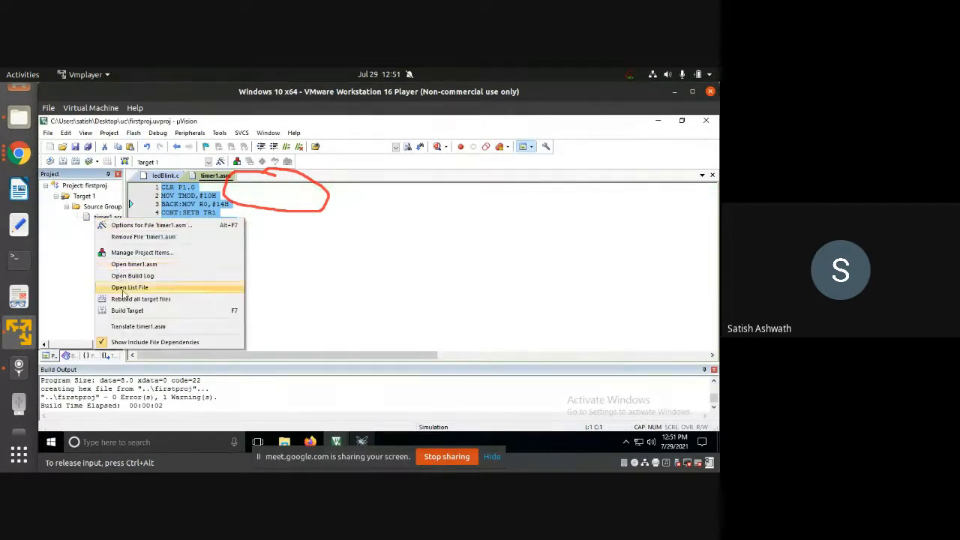
pyautogui.click(129, 310)
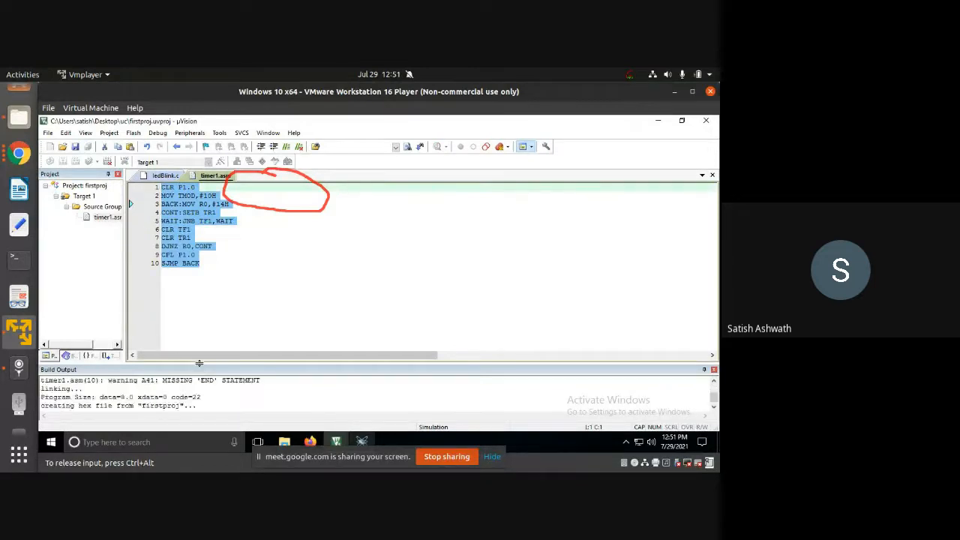
pyautogui.moveTo(200, 362); pyautogui.dragTo(200, 253)
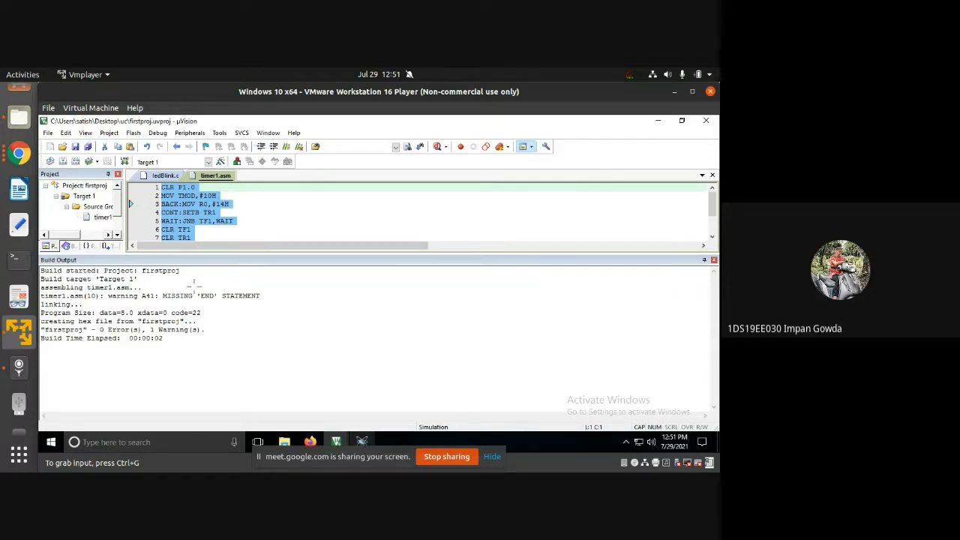
pyautogui.moveTo(202, 313)
pyautogui.mouseDown()
pyautogui.moveTo(57, 303)
pyautogui.moveTo(38, 334)
pyautogui.moveTo(200, 316)
pyautogui.mouseUp()
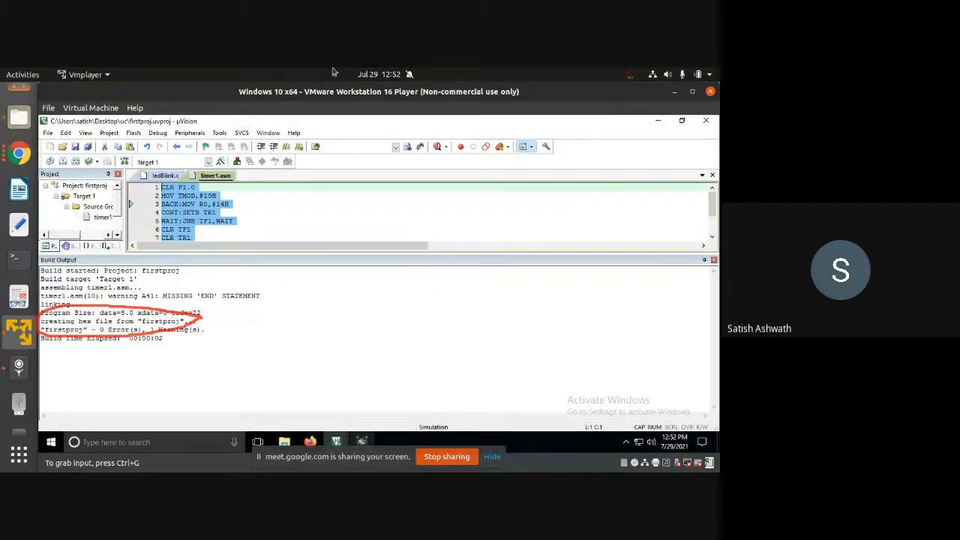
pyautogui.hotkey('shift', 'F9')
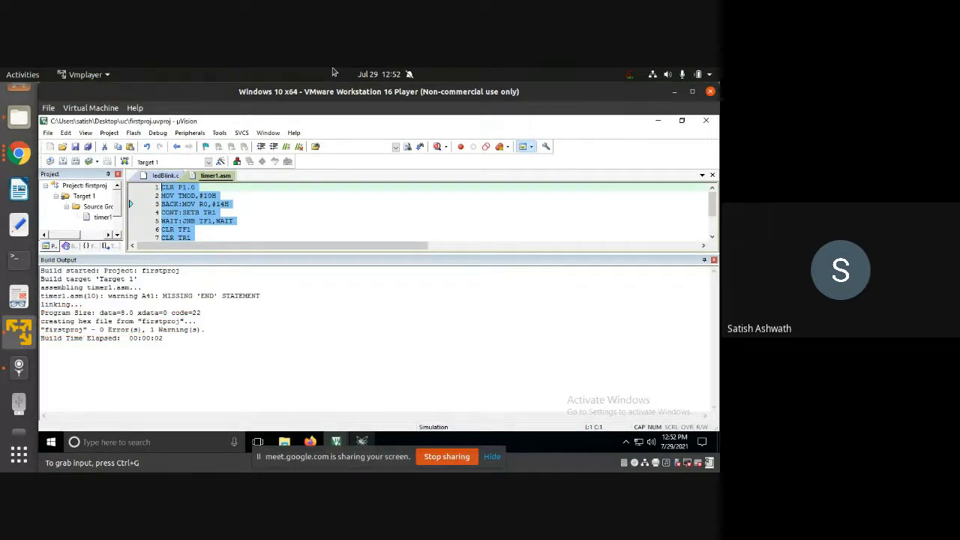
# - In File Explorer, open the uc folder on the Desktop and locate firstproj.hex
pyautogui.click(284, 442)
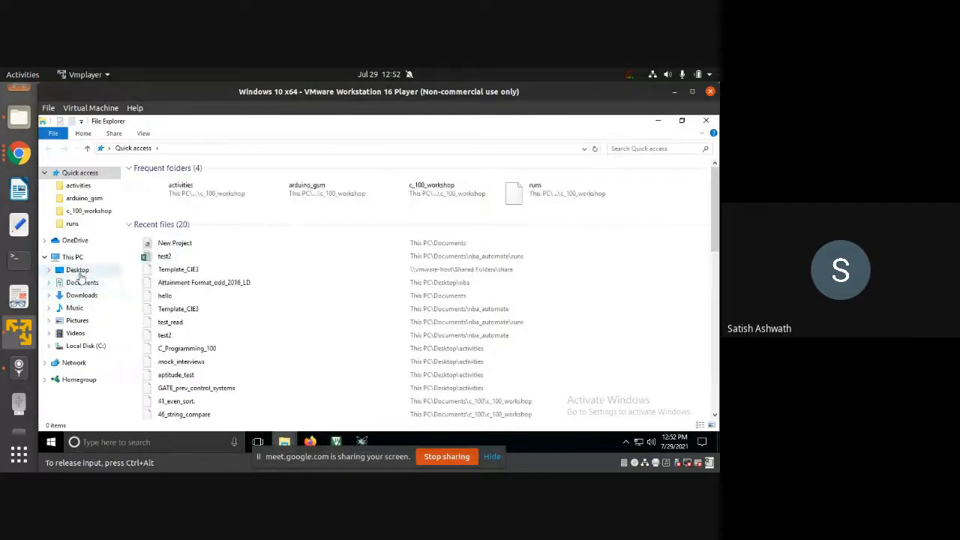
pyautogui.click(78, 270)
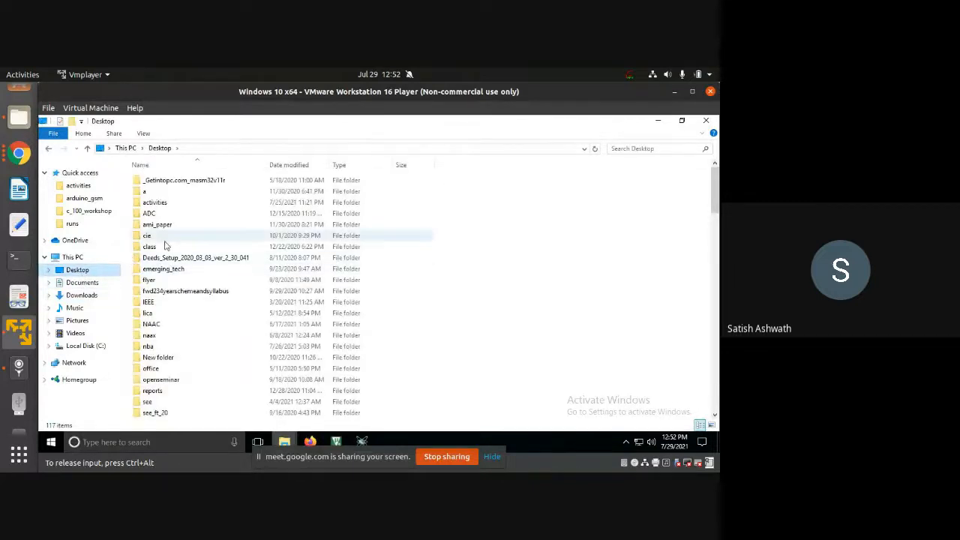
pyautogui.scroll(-6, 167, 247)
pyautogui.doubleClick(146, 263)
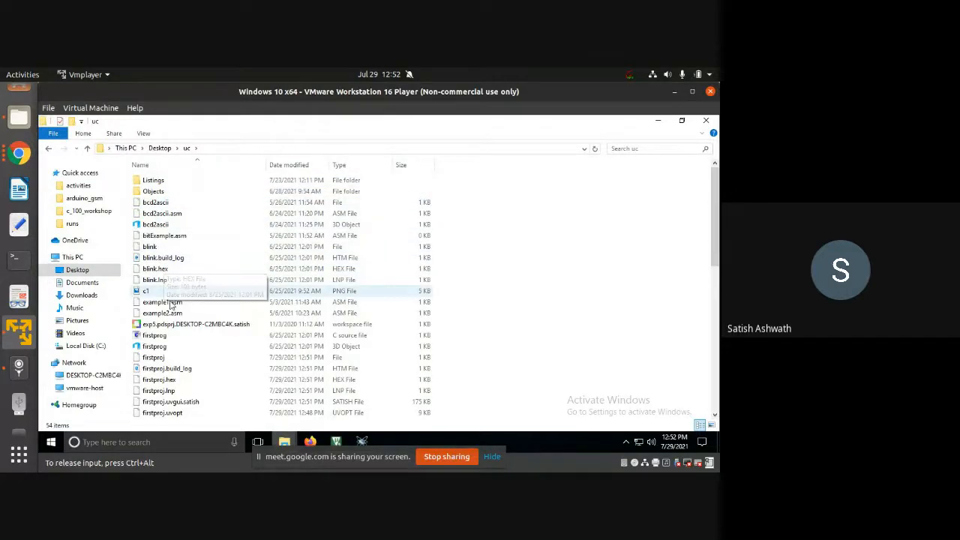
pyautogui.click(180, 381)
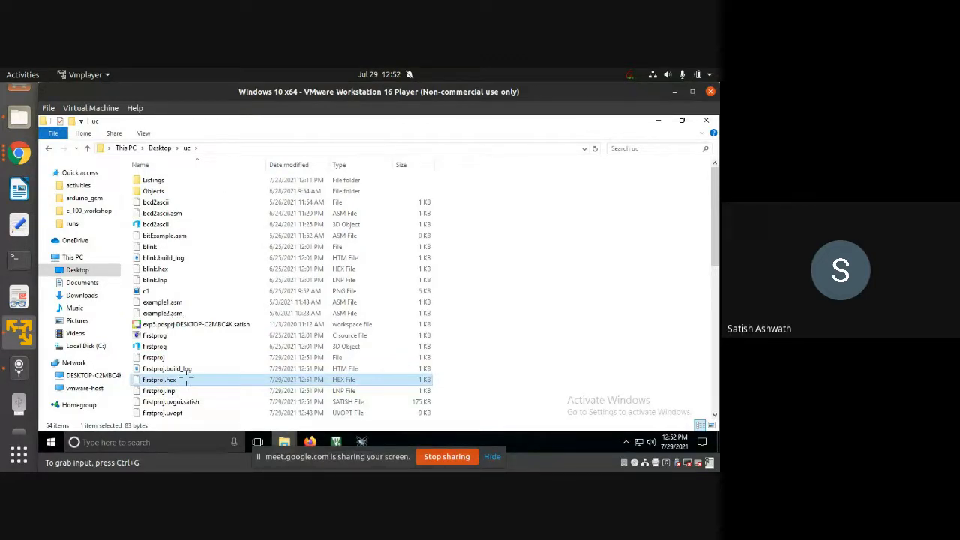
pyautogui.moveTo(186, 381)
pyautogui.mouseDown()
pyautogui.moveTo(129, 369)
pyautogui.moveTo(119, 386)
pyautogui.moveTo(185, 391)
pyautogui.moveTo(183, 372)
pyautogui.mouseUp()
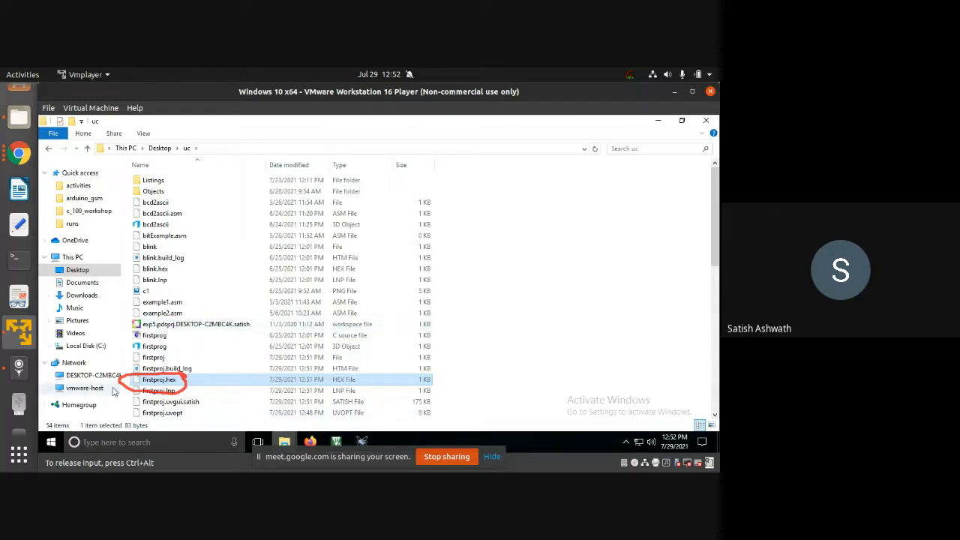
# - Switch to Proteus, open the AT89C51's component properties, and start browsing for its program file
pyautogui.click(362, 441)
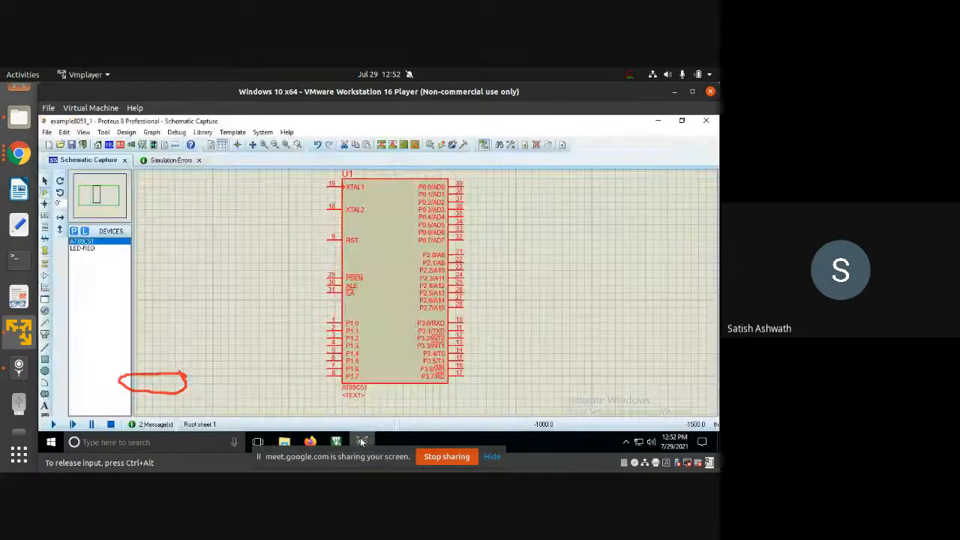
pyautogui.rightClick(386, 312)
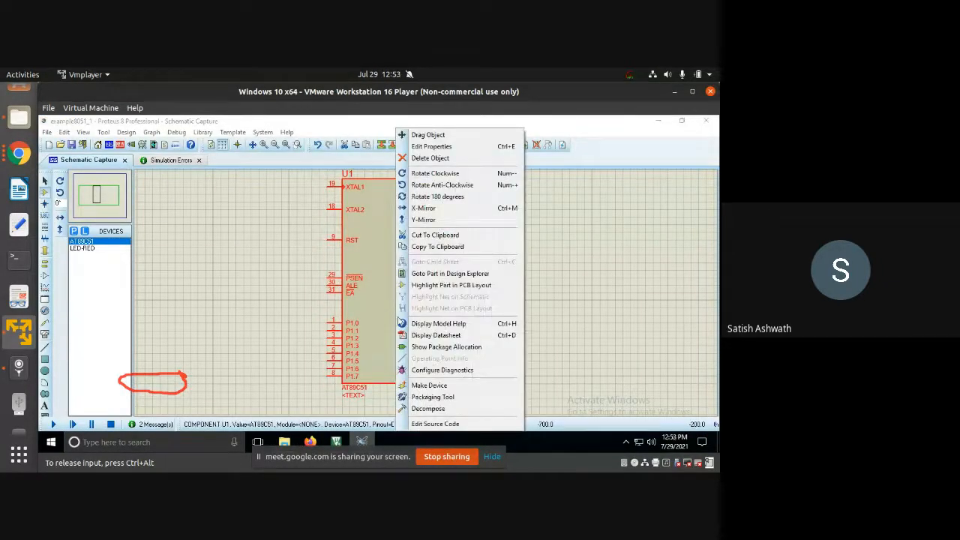
pyautogui.click(421, 147)
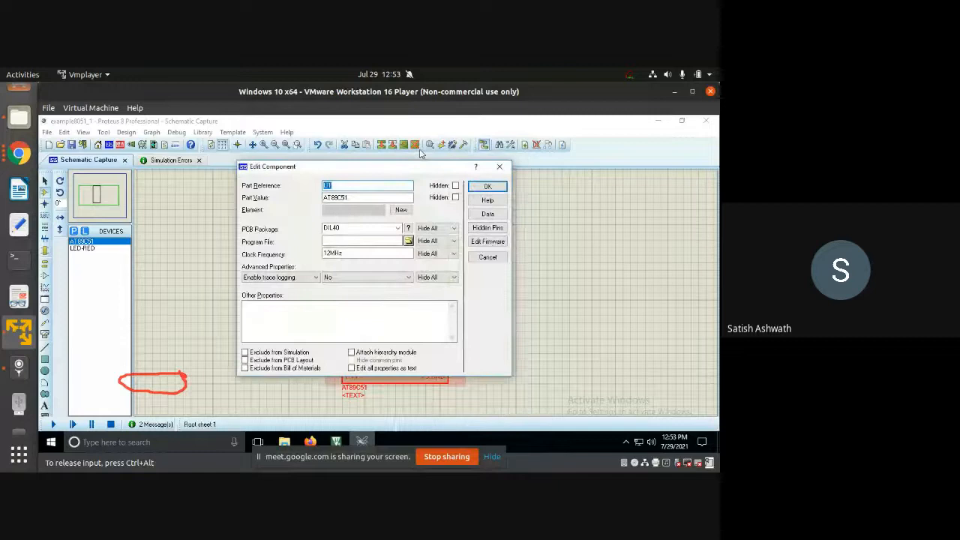
pyautogui.click(337, 241)
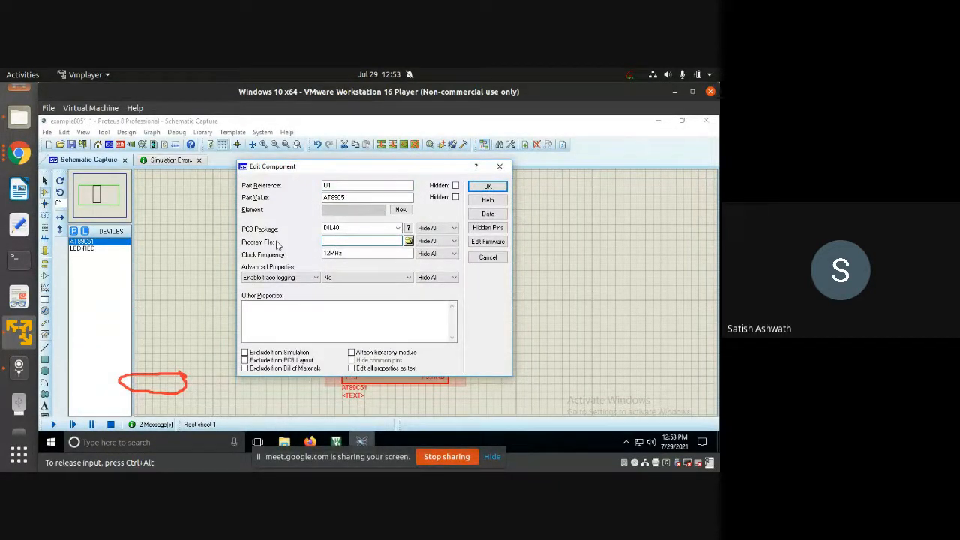
pyautogui.click(408, 240)
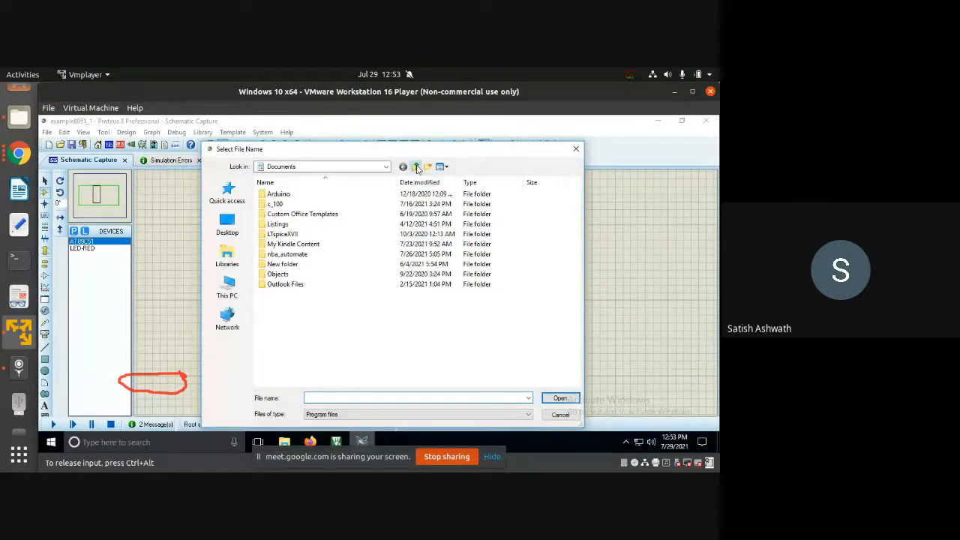
# - Load firstproj.hex from the uc folder on the Desktop as the AT89C51's program file and confirm the component properties
pyautogui.click(227, 287)
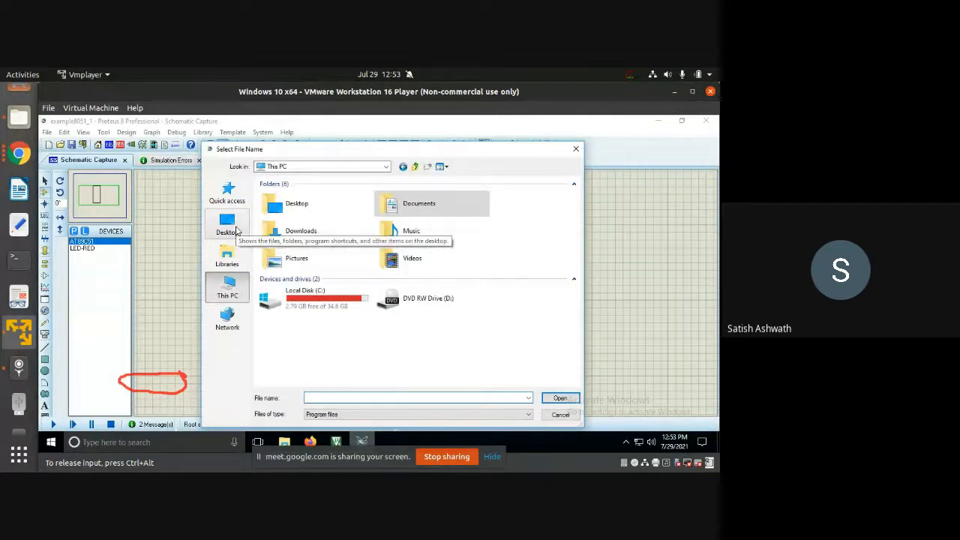
pyautogui.click(237, 230)
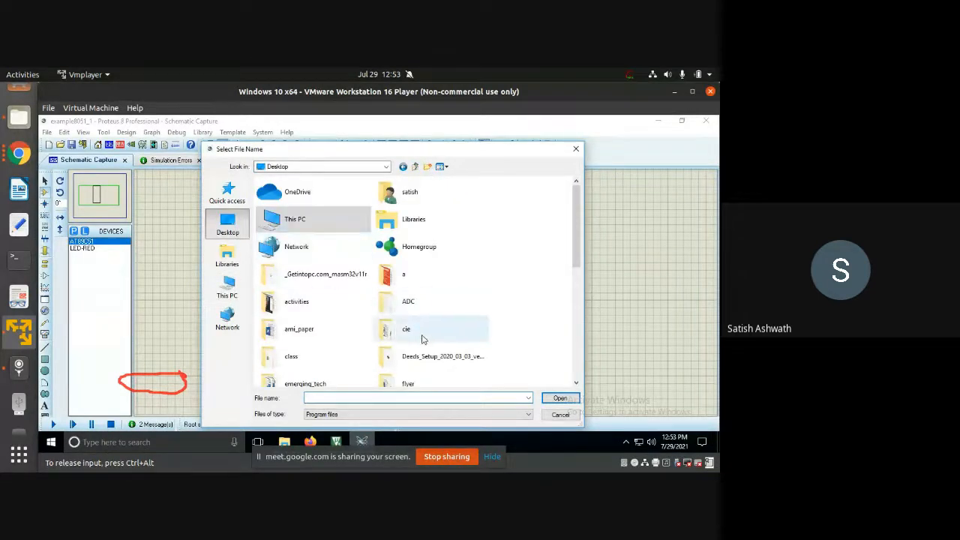
pyautogui.scroll(-3, 390, 323)
pyautogui.scroll(-3, 353, 356)
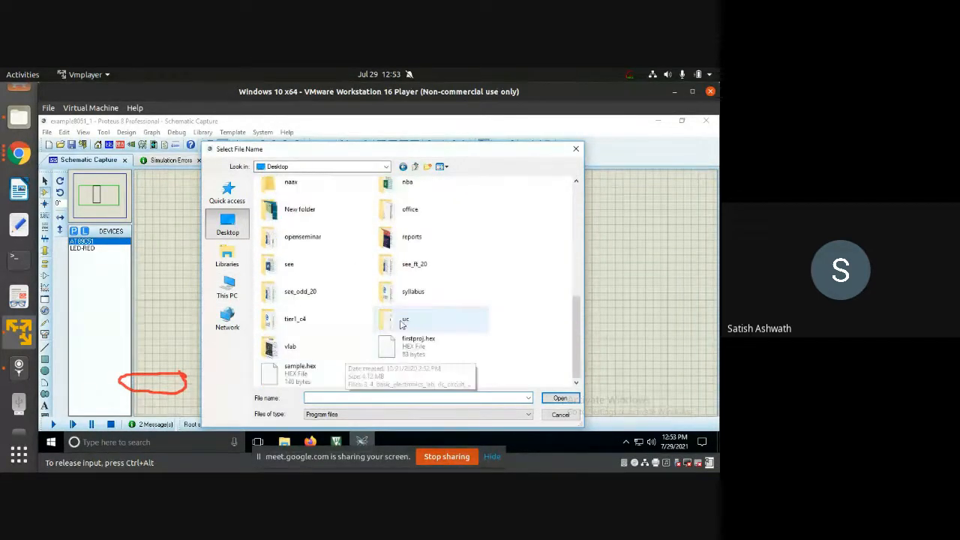
pyautogui.doubleClick(398, 318)
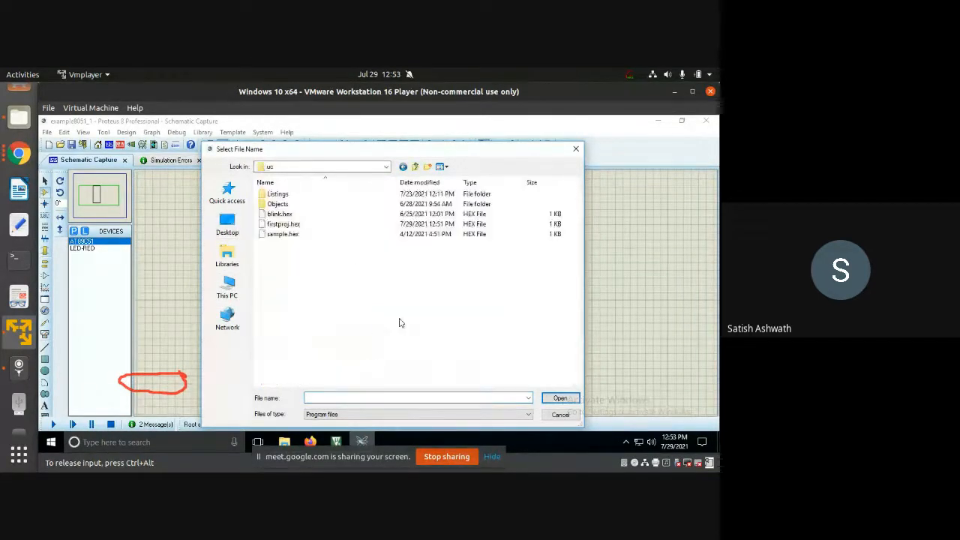
pyautogui.click(283, 224)
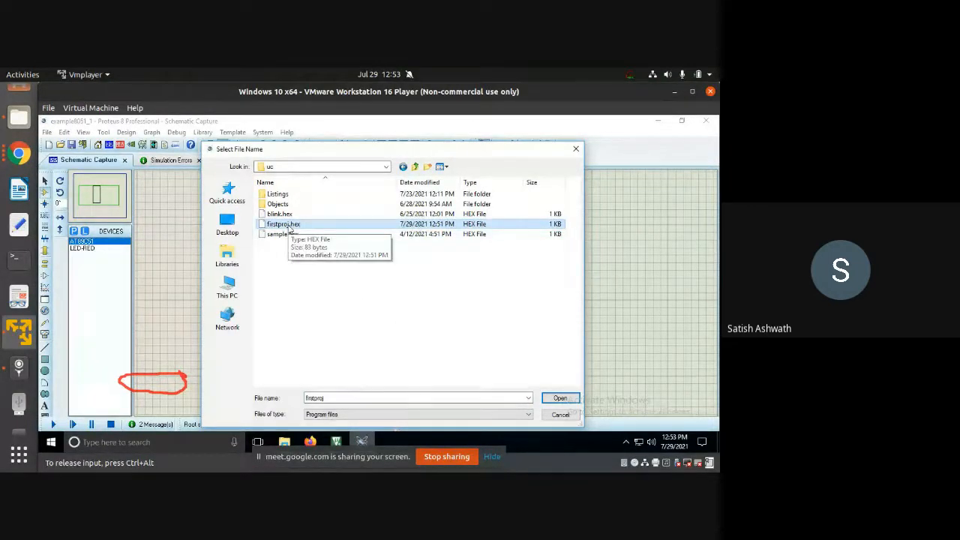
pyautogui.click(295, 227)
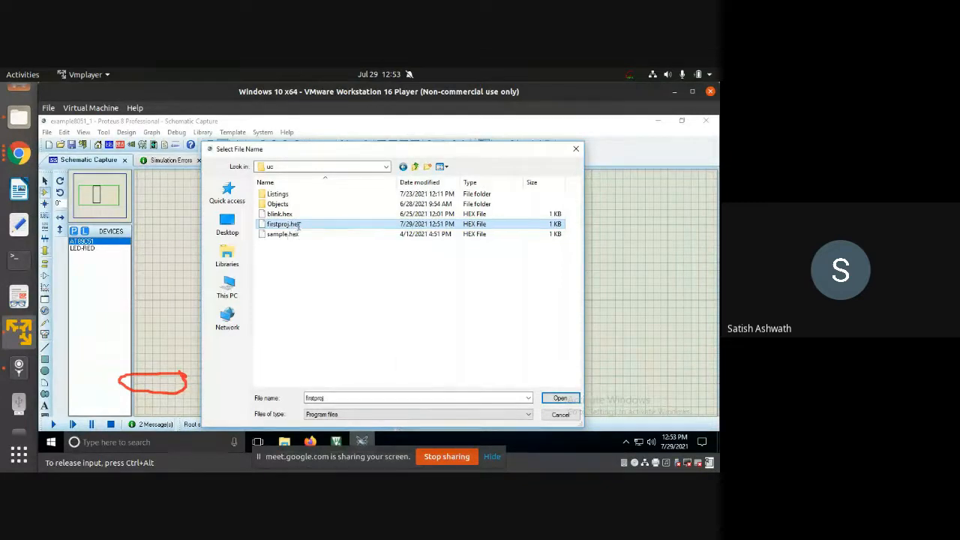
pyautogui.click(290, 244)
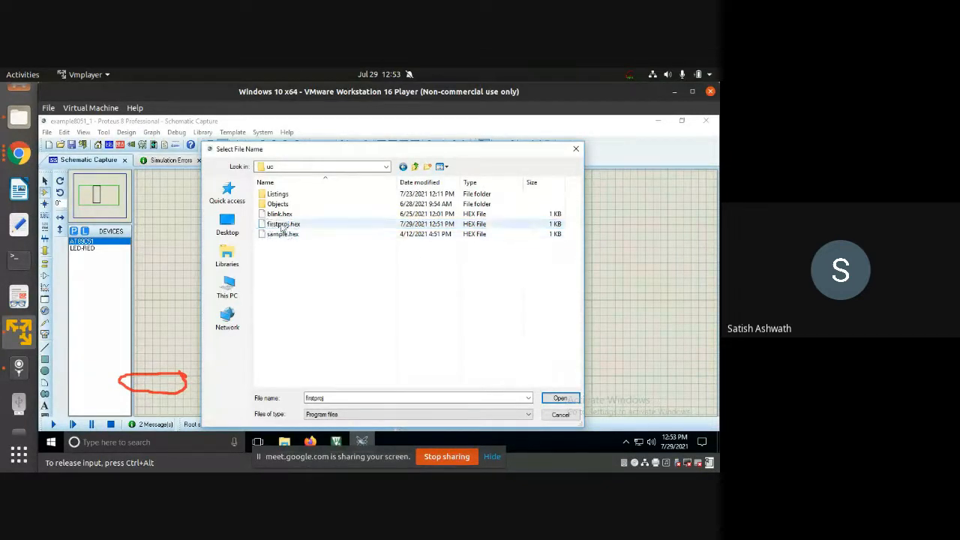
pyautogui.click(282, 226)
pyautogui.click(561, 398)
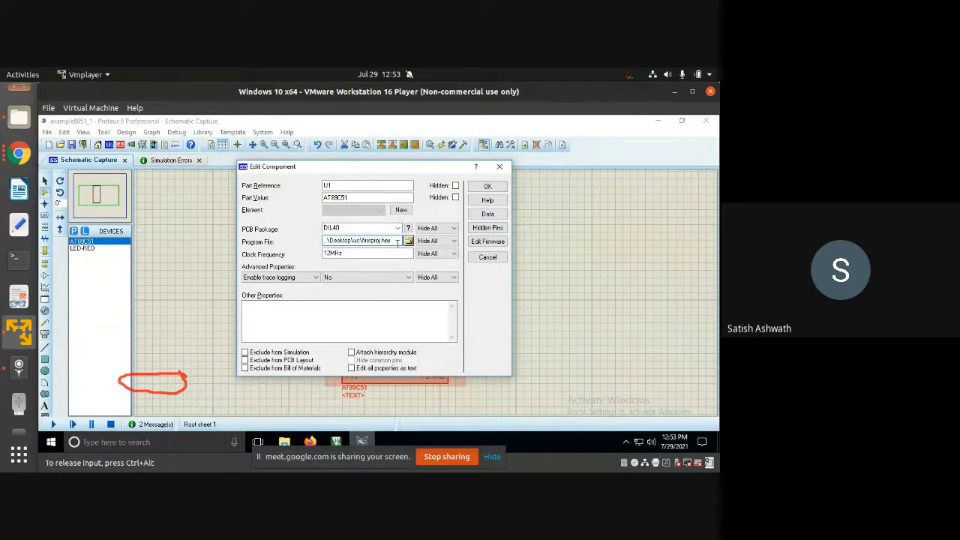
pyautogui.click(487, 186)
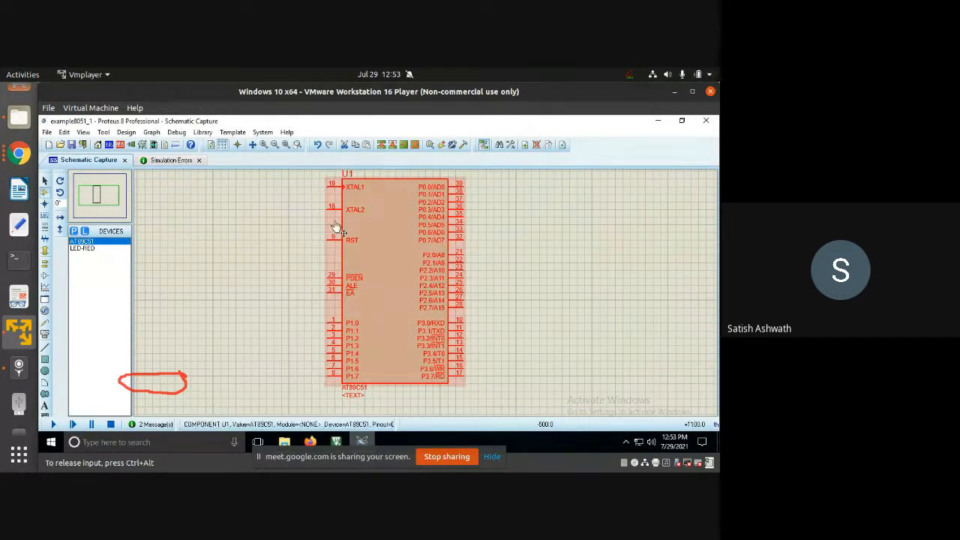
# - Switch to µVision, enlarge the code area, and review the timer1.asm program by highlighting its lines
pyautogui.moveTo(338, 432)
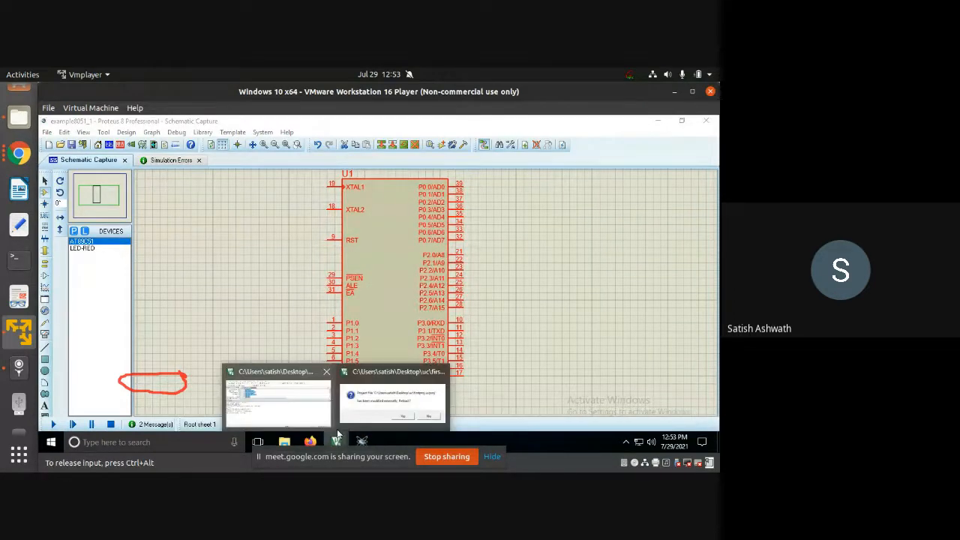
pyautogui.click(278, 402)
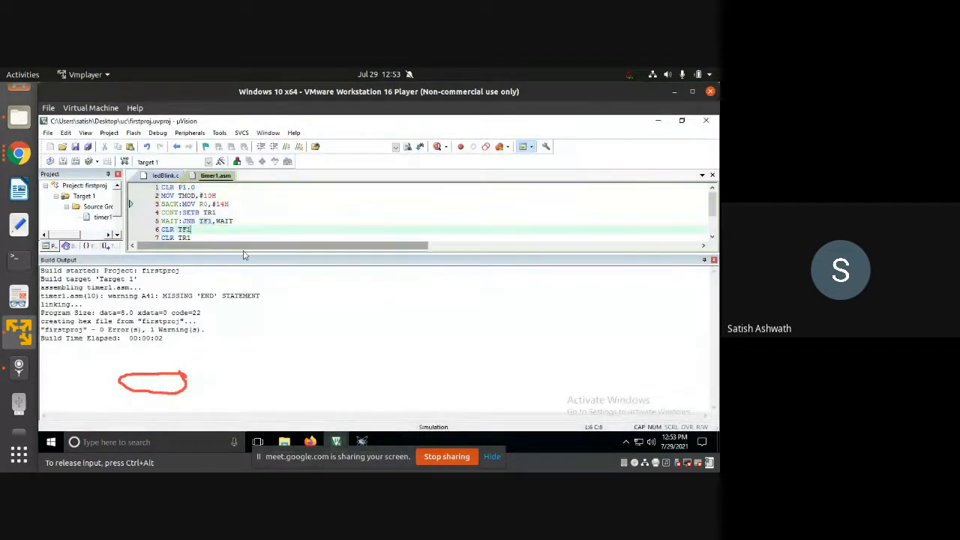
pyautogui.moveTo(243, 255); pyautogui.dragTo(240, 317)
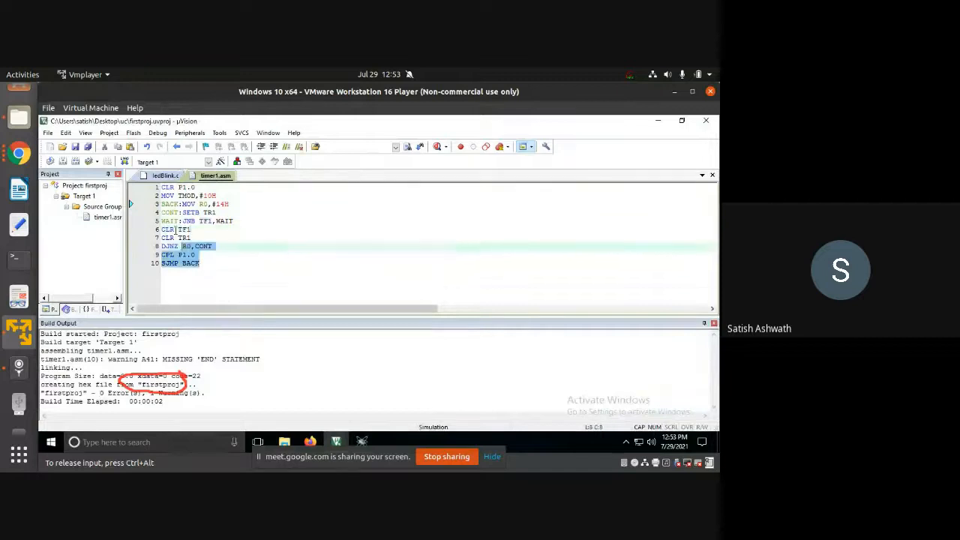
pyautogui.moveTo(176, 230); pyautogui.dragTo(157, 186)
# - Switch to Proteus, place a LED-RED beside the AT89C51's port 1 pins, and wire its upper terminal to P1.0
pyautogui.click(362, 441)
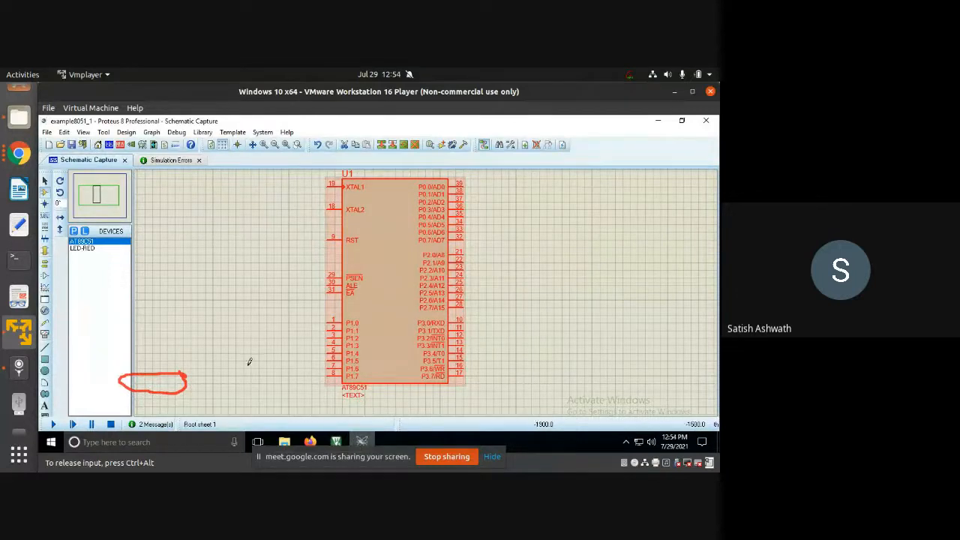
pyautogui.click(92, 253)
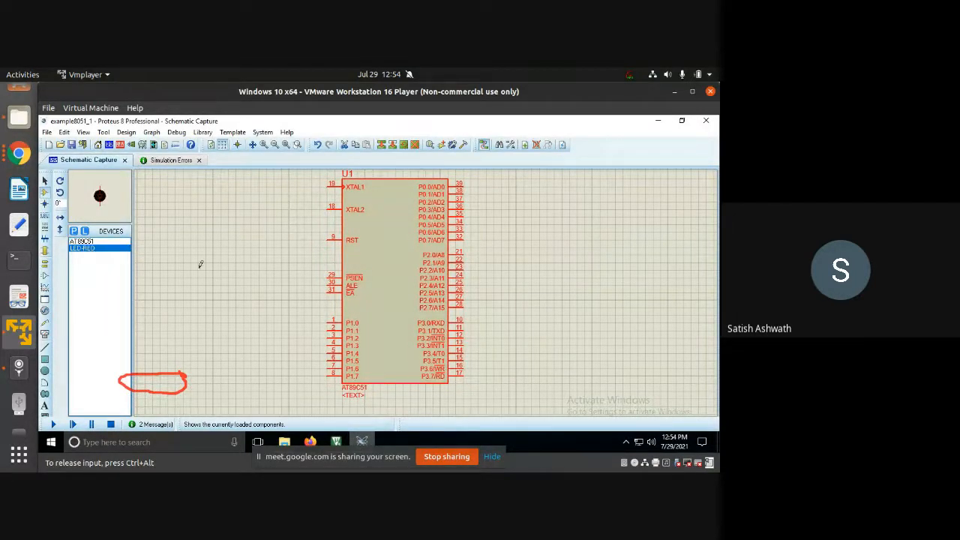
pyautogui.click(266, 326)
pyautogui.click(269, 326)
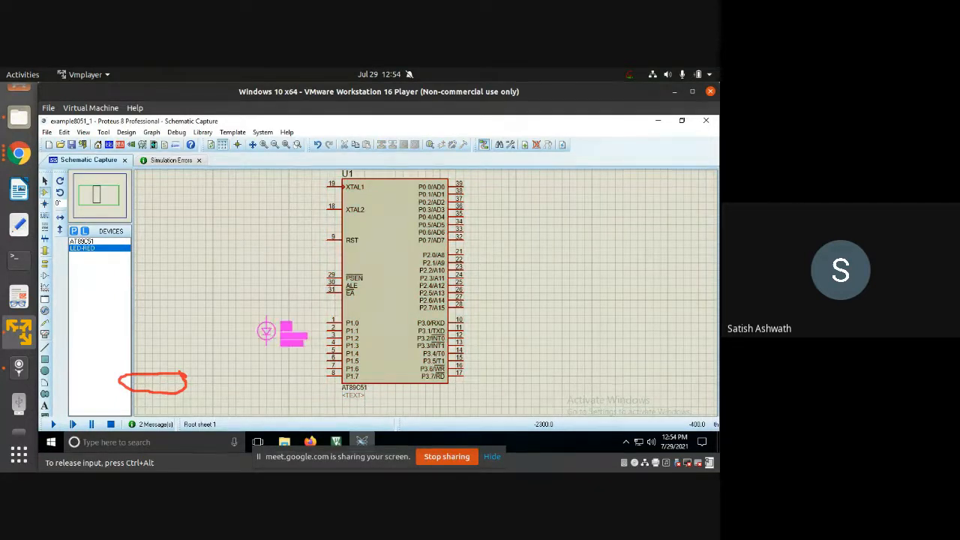
pyautogui.click(266, 330)
pyautogui.click(270, 308)
pyautogui.click(324, 322)
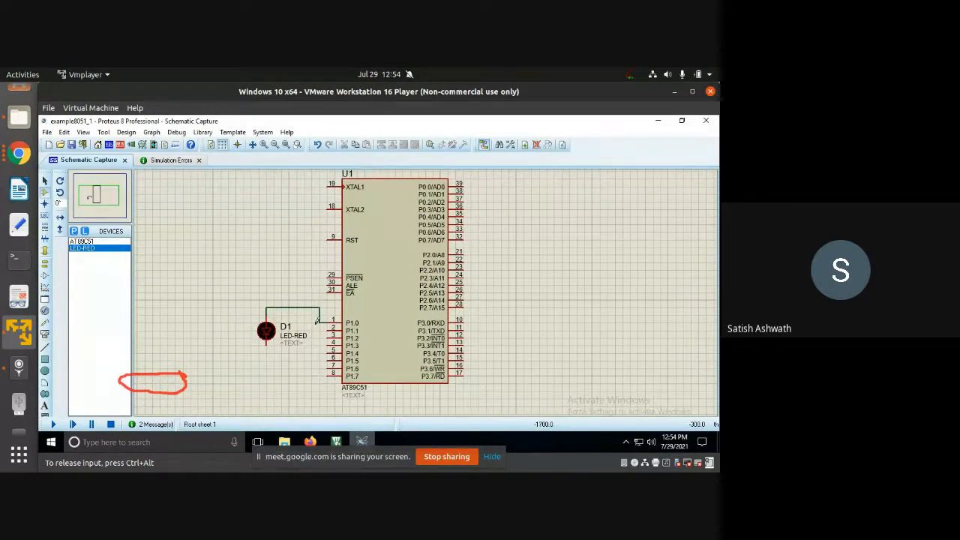
# - Attach a ground terminal to the LED's lower end and run the simulation
pyautogui.click(45, 275)
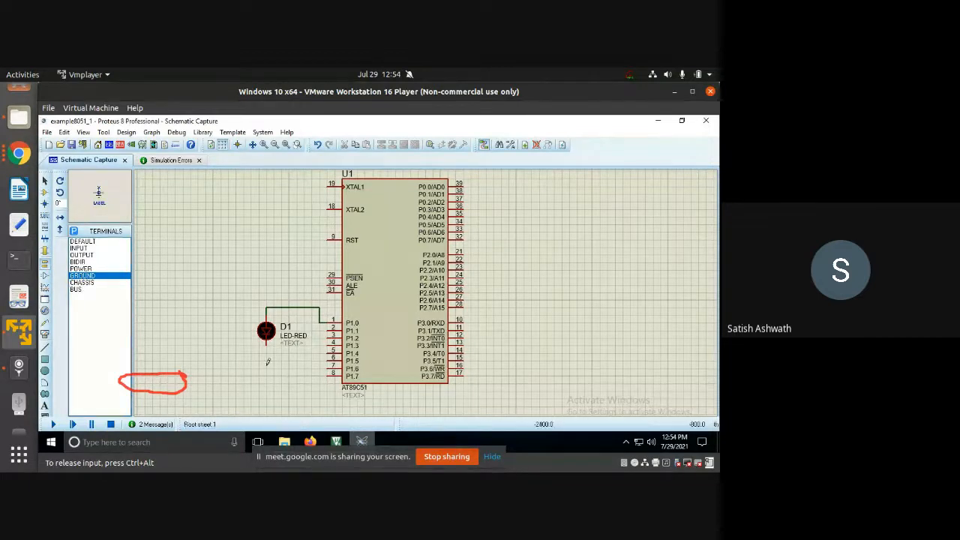
pyautogui.click(267, 358)
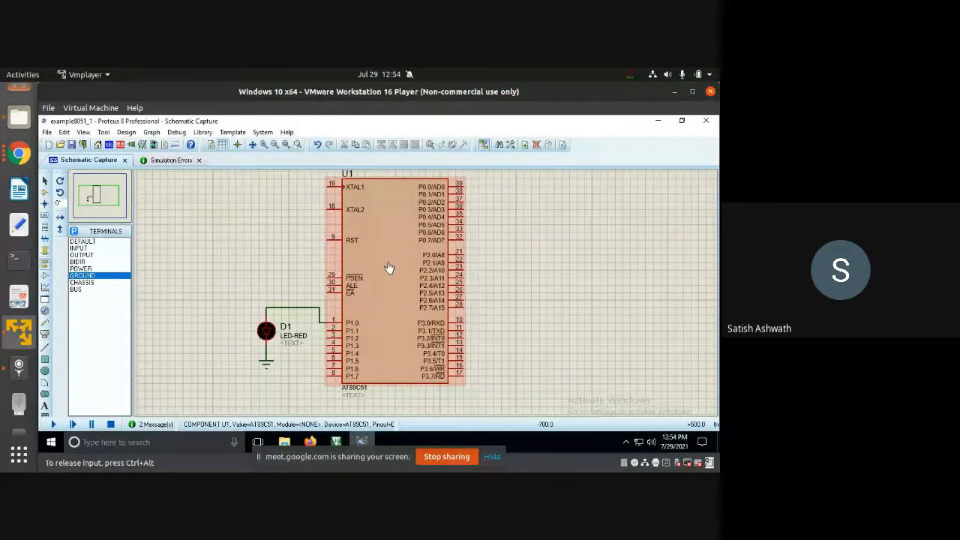
pyautogui.click(54, 425)
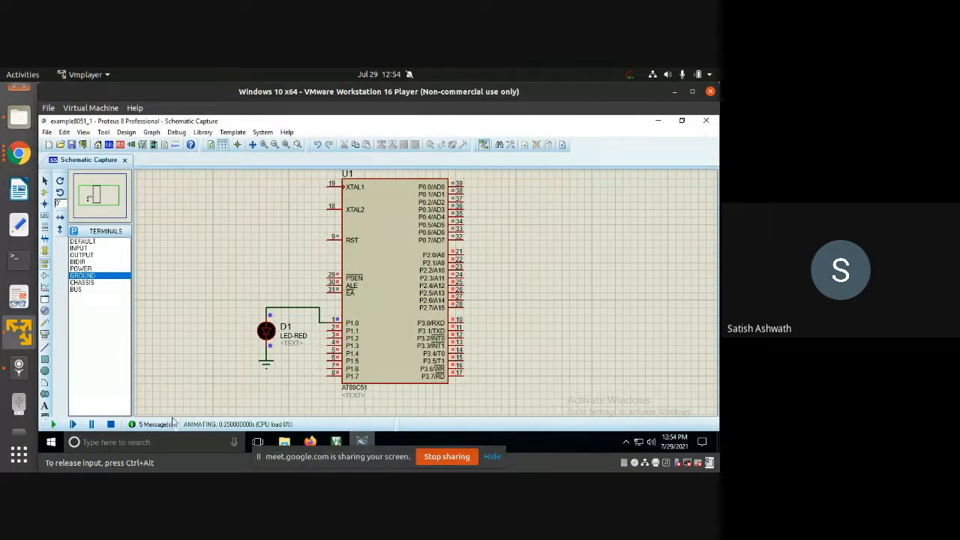
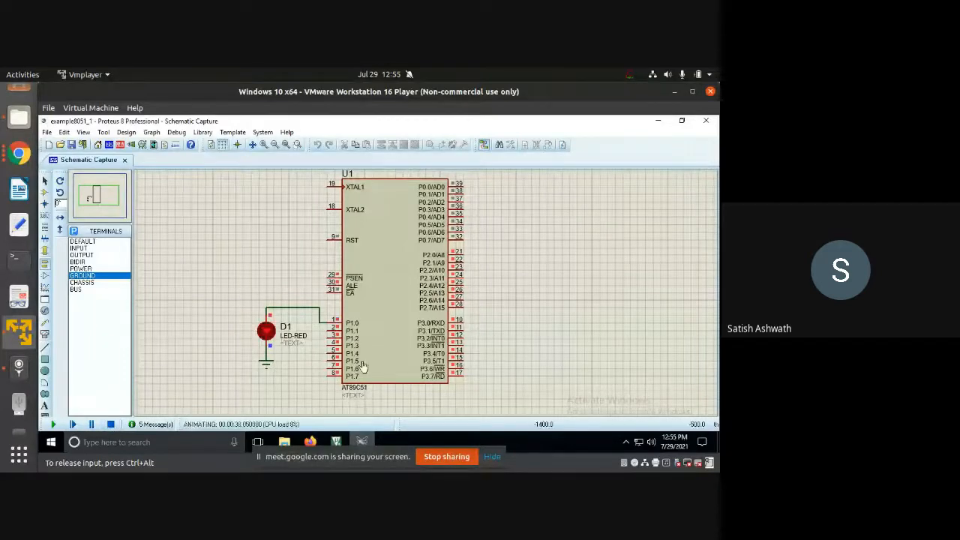
# - Stop the running simulation and return from the simulation messages to the schematic
pyautogui.click(111, 425)
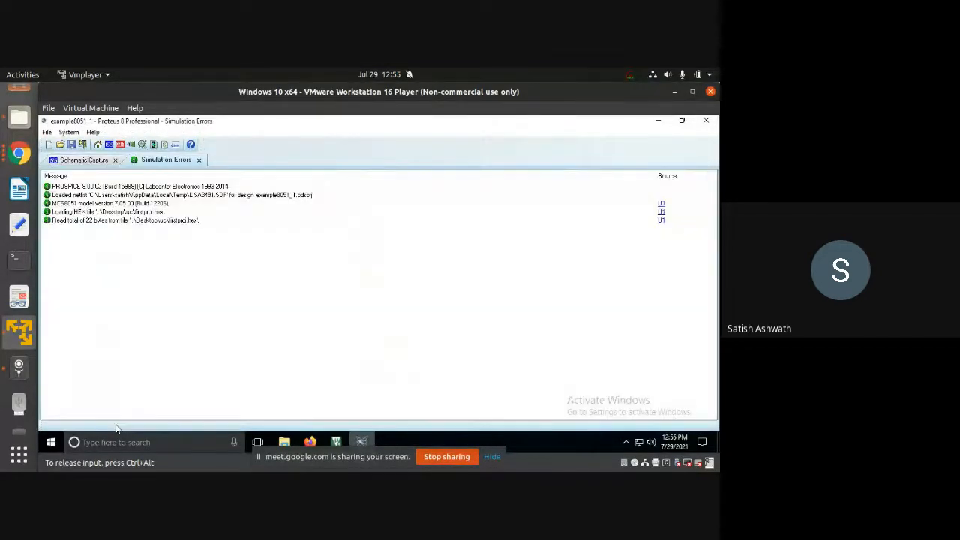
pyautogui.click(93, 160)
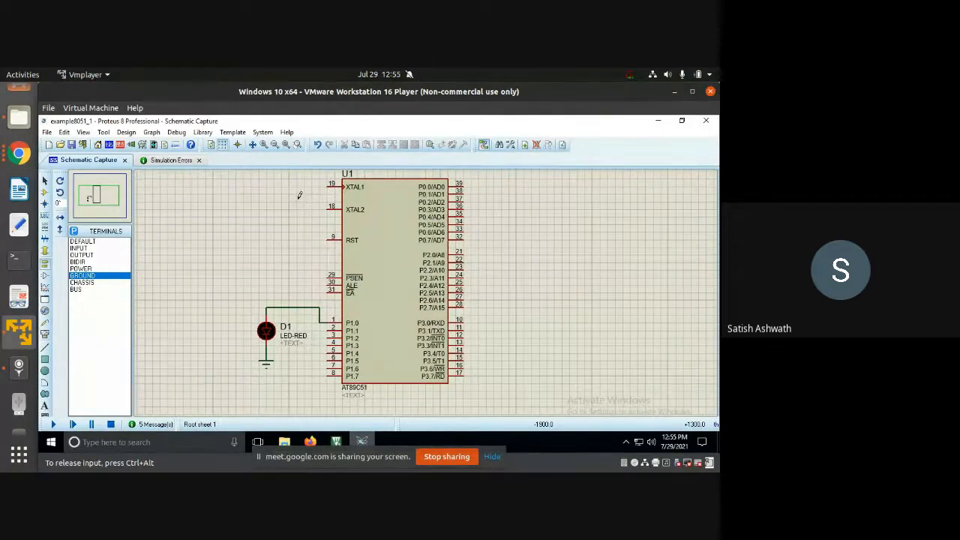
pyautogui.click(330, 237)
pyautogui.press('Escape')
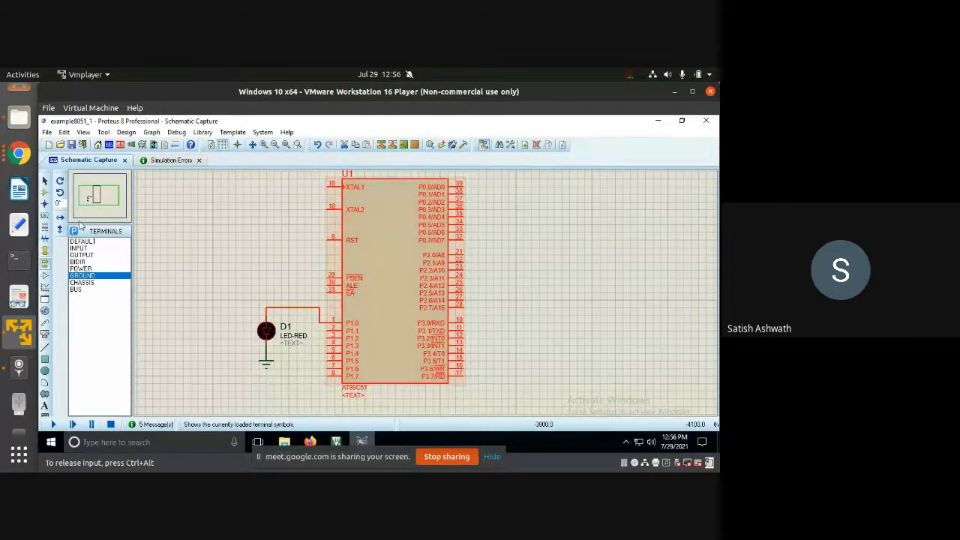
# - Search the device library for SWITCH and add the interactive SPST latched SWITCH to the device list
pyautogui.click(43, 193)
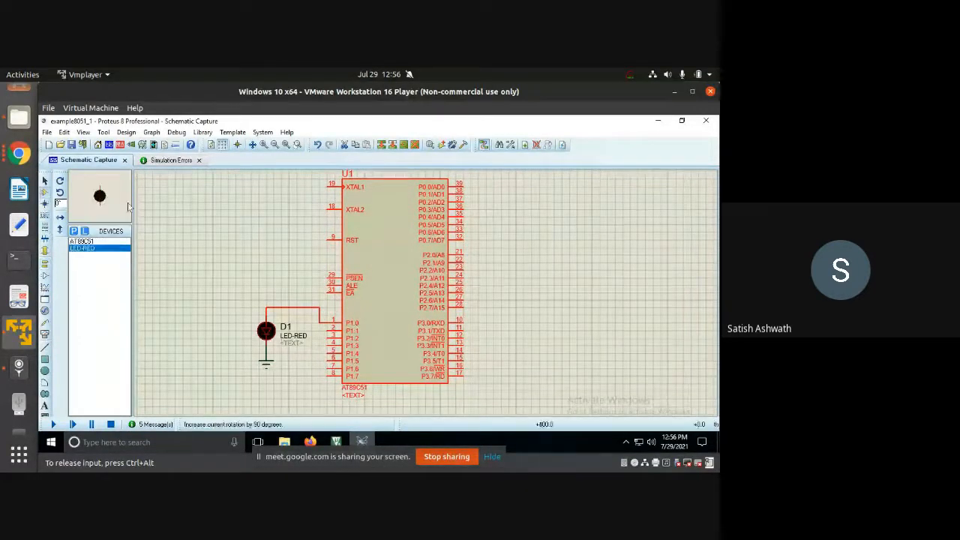
pyautogui.click(74, 231)
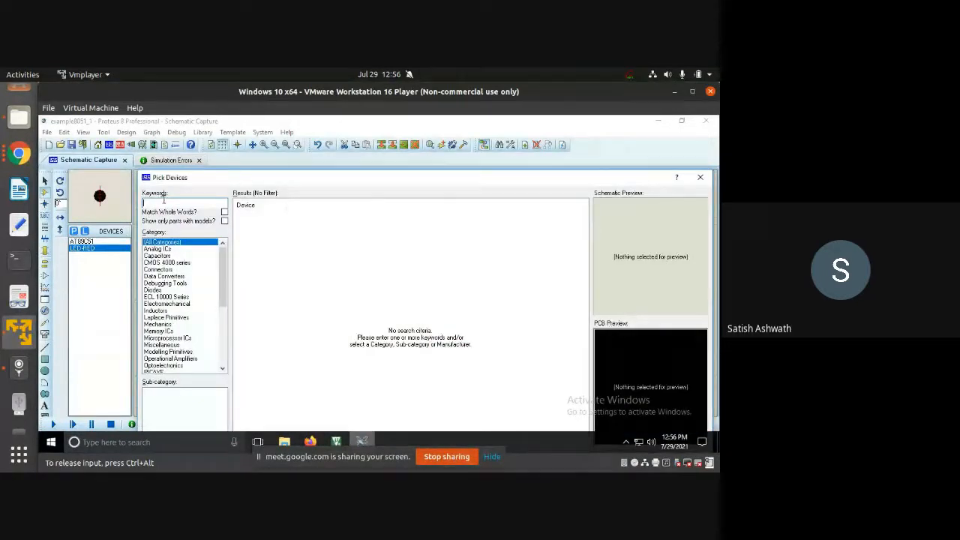
pyautogui.write('SWITCH')
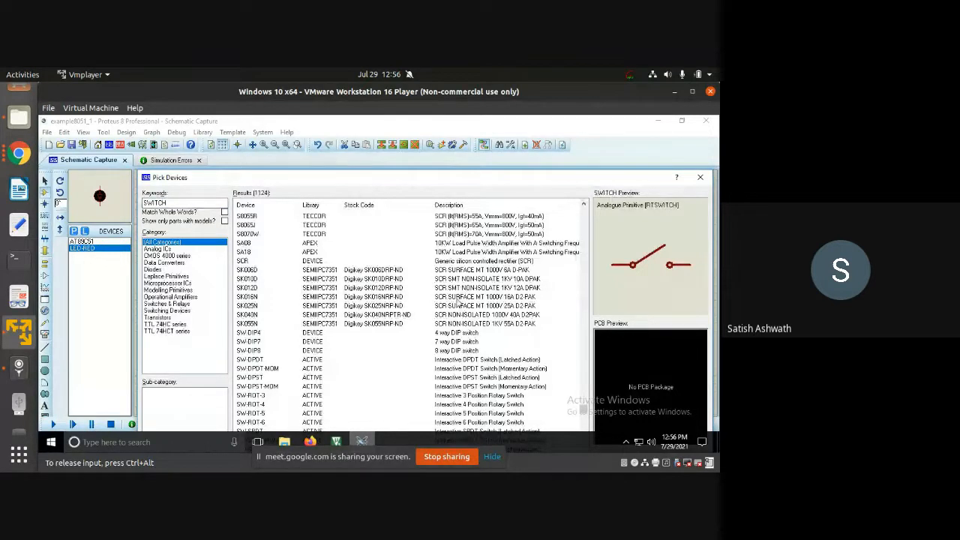
pyautogui.scroll(-2, 456, 300)
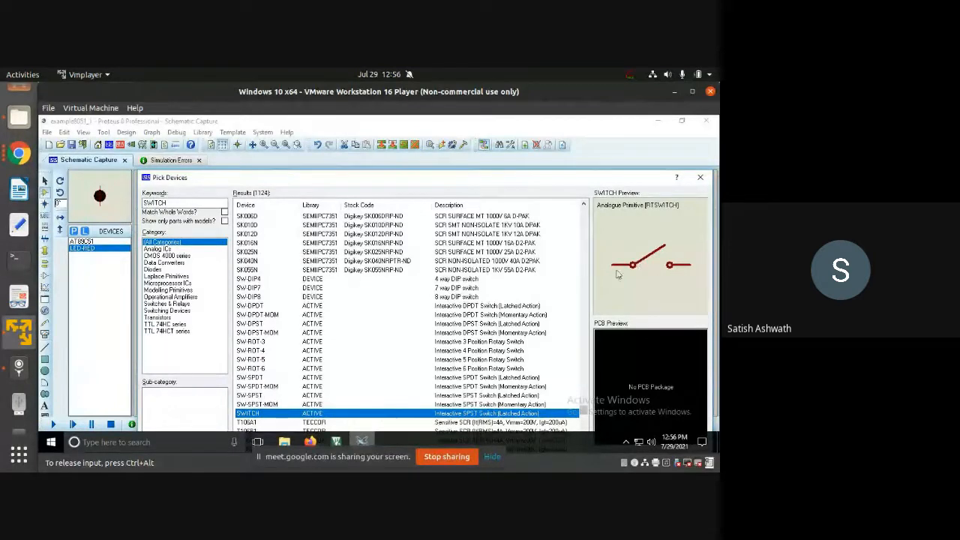
pyautogui.moveTo(471, 181); pyautogui.dragTo(447, 122)
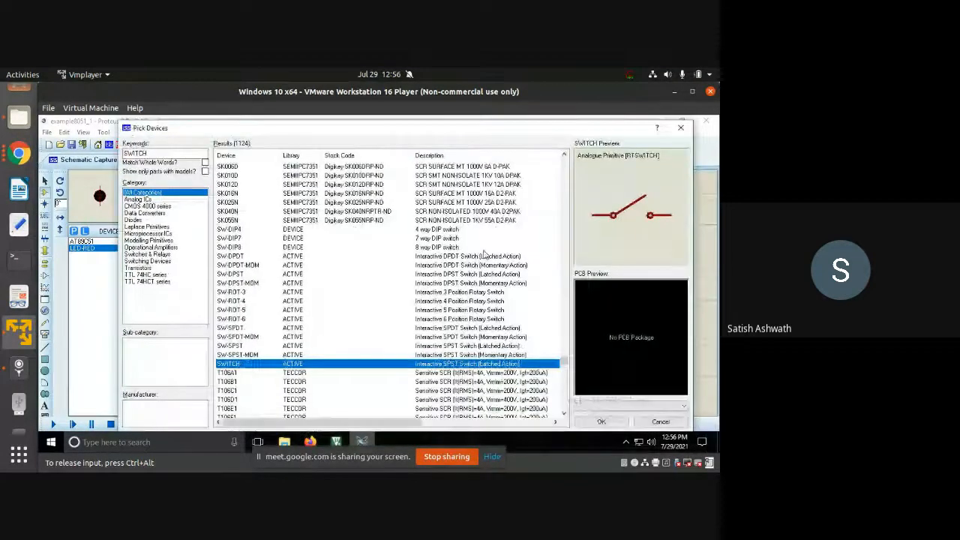
pyautogui.click(604, 405)
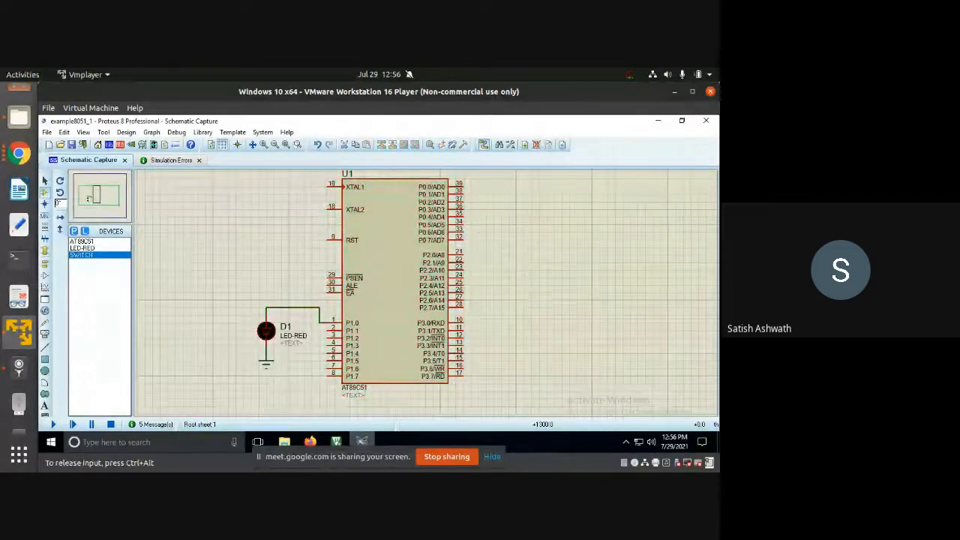
# - Place the switch beside the AT89C51's port 3 pins, rotate it anti-clockwise to vertical, and shift it slightly down
pyautogui.click(528, 300)
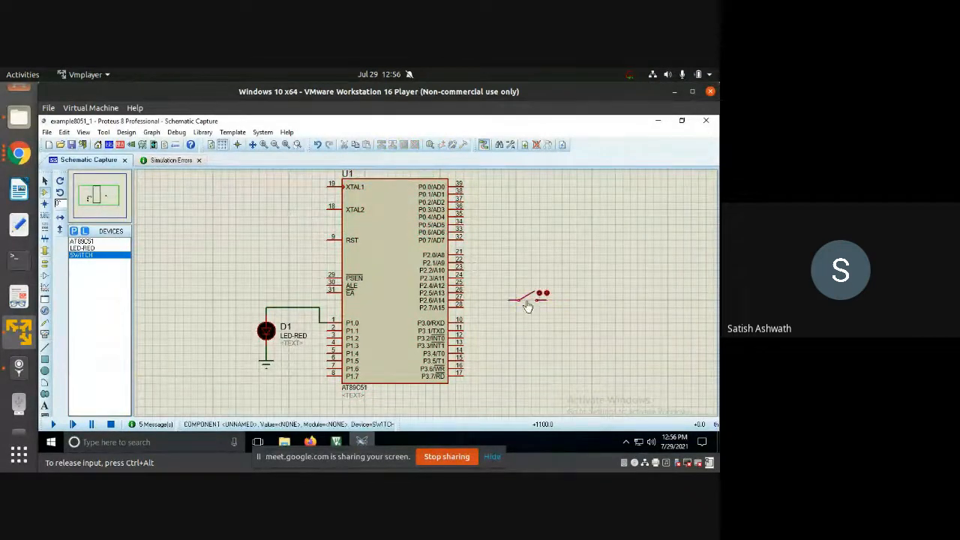
pyautogui.rightClick(528, 304)
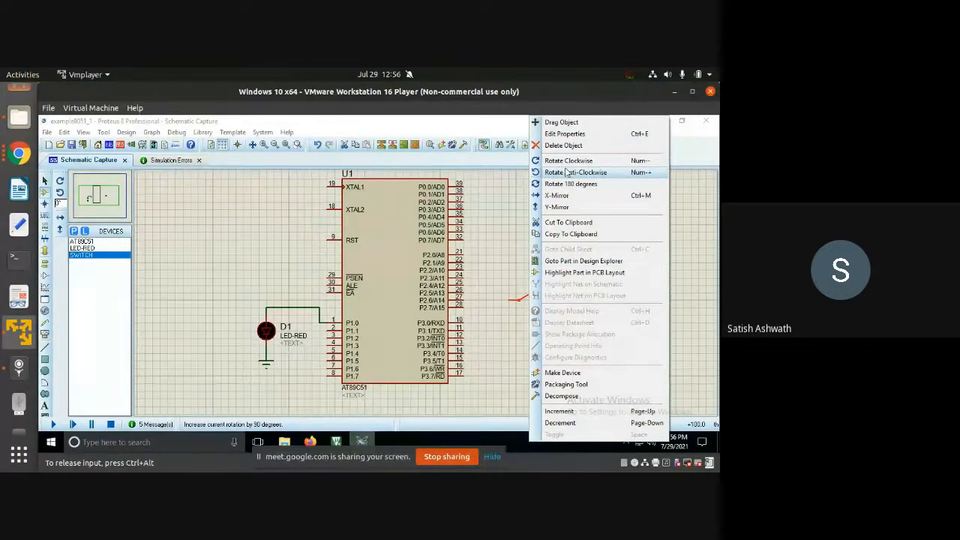
pyautogui.click(571, 174)
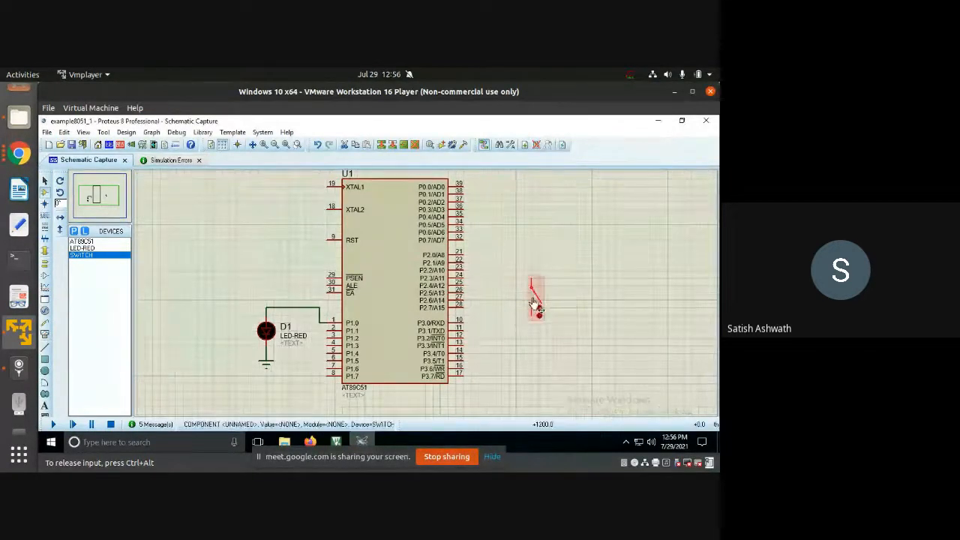
pyautogui.moveTo(530, 292); pyautogui.dragTo(530, 313)
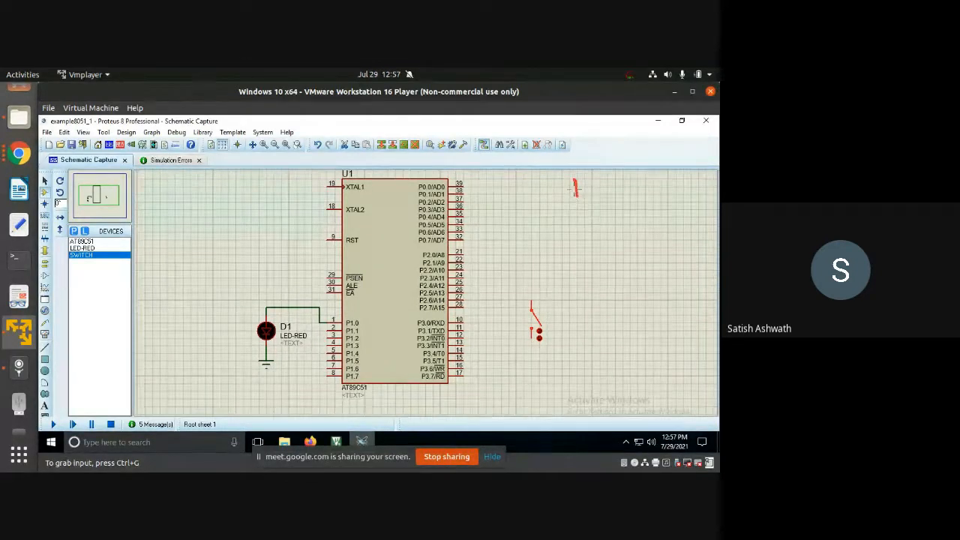
# - Sketch an on-screen annotation of a switch between +5 and ground with a pin connection and signal paths, and clear the drawing
pyautogui.moveTo(574, 189)
pyautogui.mouseDown()
pyautogui.moveTo(606, 197)
pyautogui.moveTo(595, 198)
pyautogui.mouseUp()
pyautogui.moveTo(596, 182)
pyautogui.mouseDown()
pyautogui.moveTo(606, 182)
pyautogui.moveTo(590, 241)
pyautogui.moveTo(603, 253)
pyautogui.moveTo(590, 285)
pyautogui.moveTo(600, 302)
pyautogui.mouseUp()
pyautogui.moveTo(590, 306); pyautogui.dragTo(598, 307)
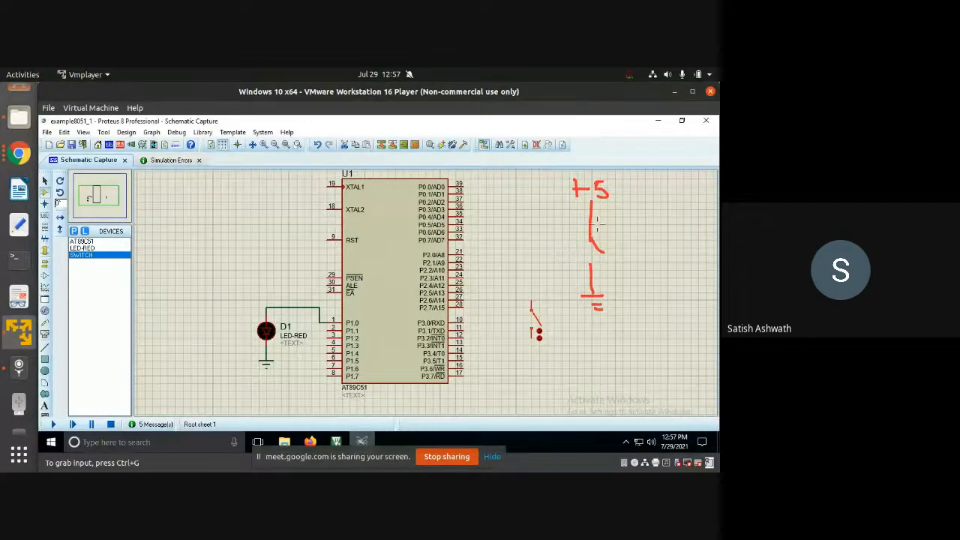
pyautogui.moveTo(591, 224); pyautogui.dragTo(495, 231)
pyautogui.moveTo(490, 216); pyautogui.dragTo(525, 223)
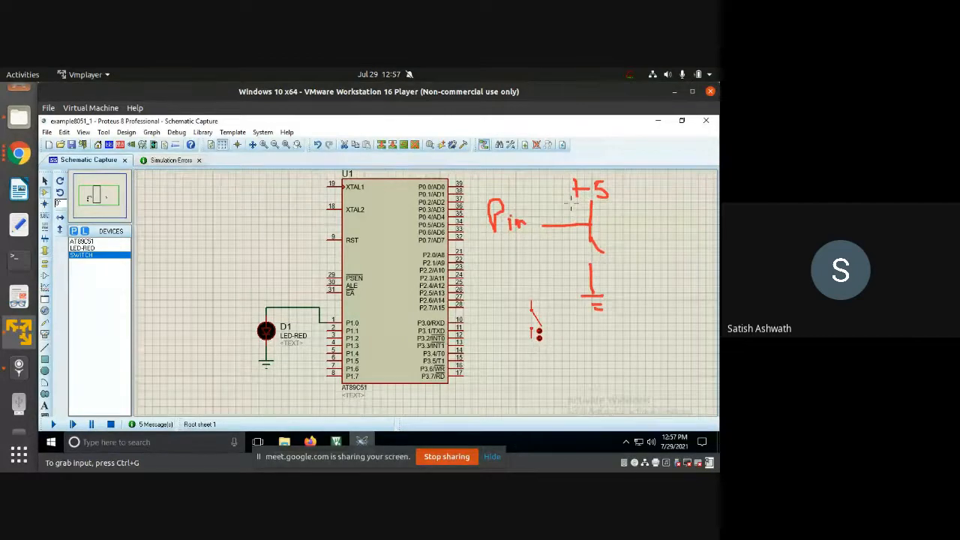
pyautogui.moveTo(539, 200)
pyautogui.mouseDown()
pyautogui.moveTo(583, 204)
pyautogui.moveTo(552, 237)
pyautogui.mouseUp()
pyautogui.moveTo(612, 227)
pyautogui.mouseDown()
pyautogui.moveTo(589, 254)
pyautogui.moveTo(592, 262)
pyautogui.mouseUp()
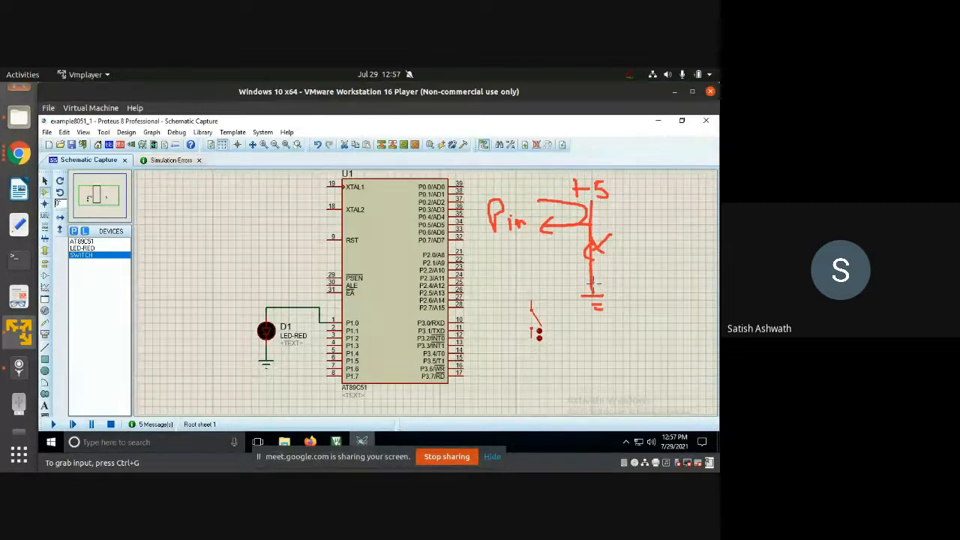
pyautogui.moveTo(590, 225); pyautogui.dragTo(592, 258)
pyautogui.moveTo(601, 236)
pyautogui.mouseDown()
pyautogui.moveTo(600, 255)
pyautogui.moveTo(609, 246)
pyautogui.mouseUp()
pyautogui.hotkey('shift', 'F9')
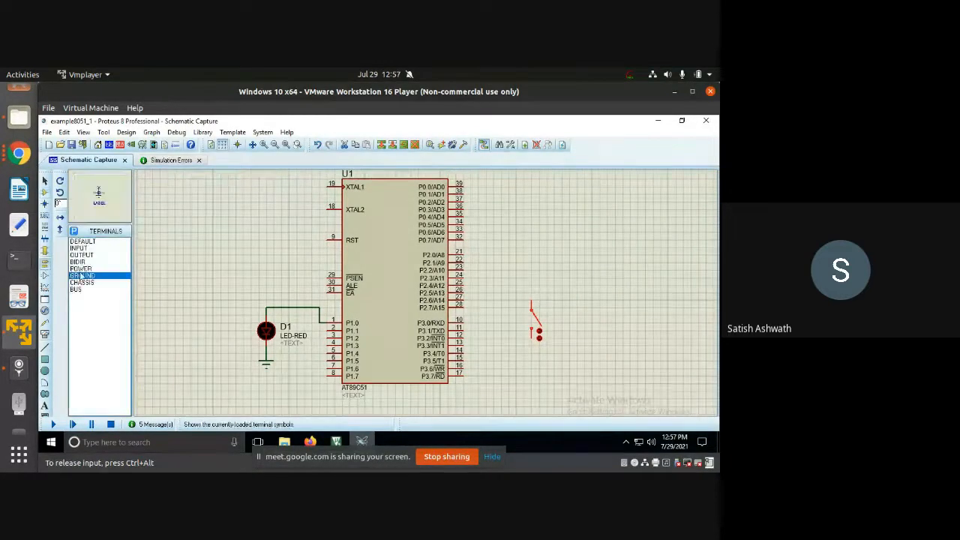
# - Place a power terminal above the switch and a ground terminal below it, and wire each to the switch
pyautogui.click(81, 270)
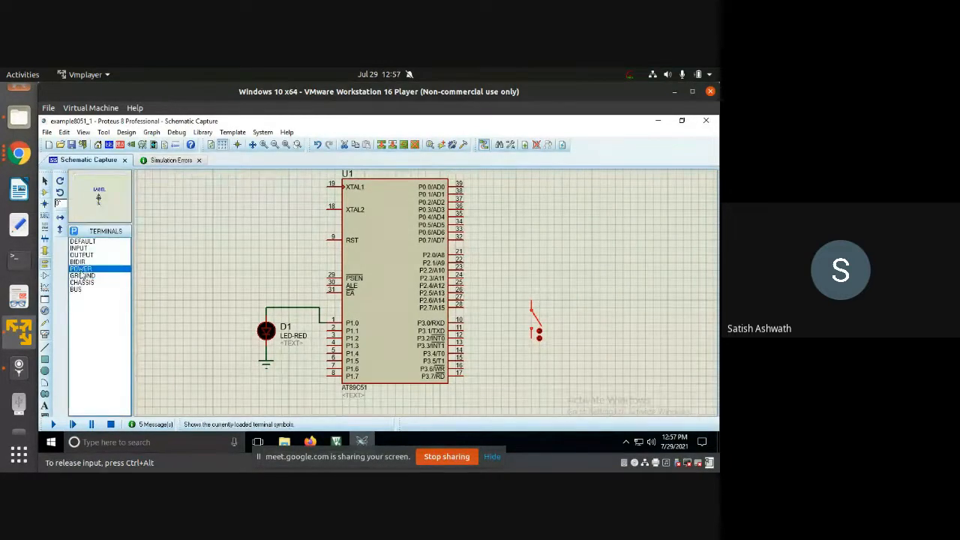
pyautogui.click(531, 277)
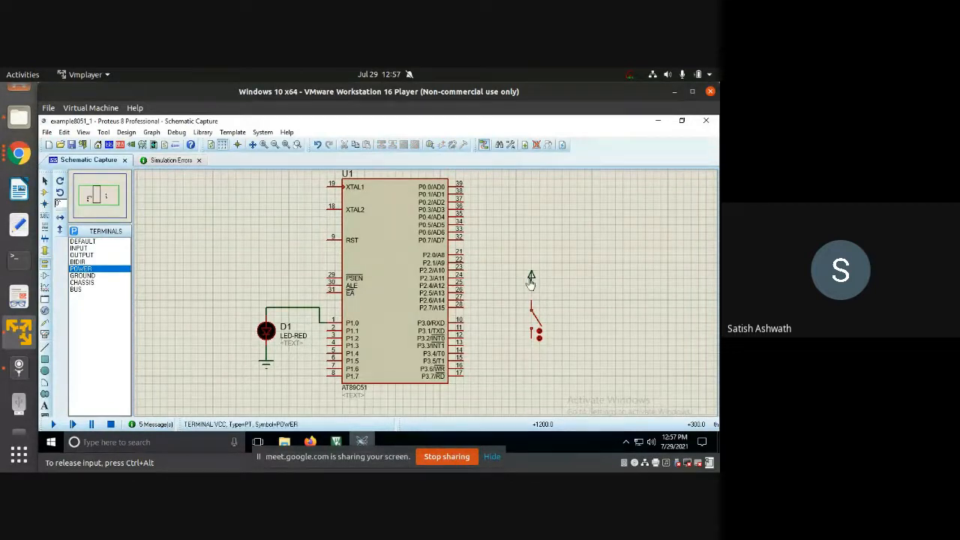
pyautogui.click(82, 276)
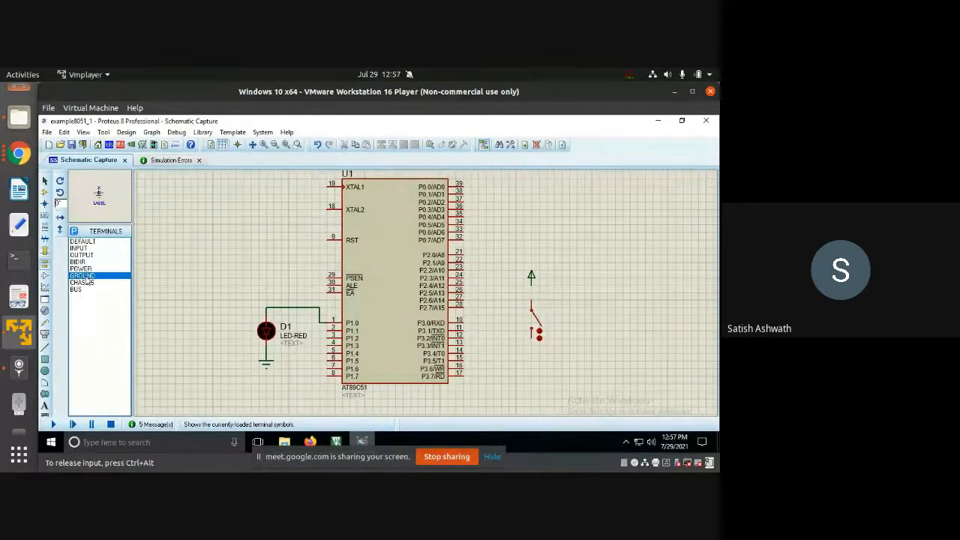
pyautogui.click(531, 361)
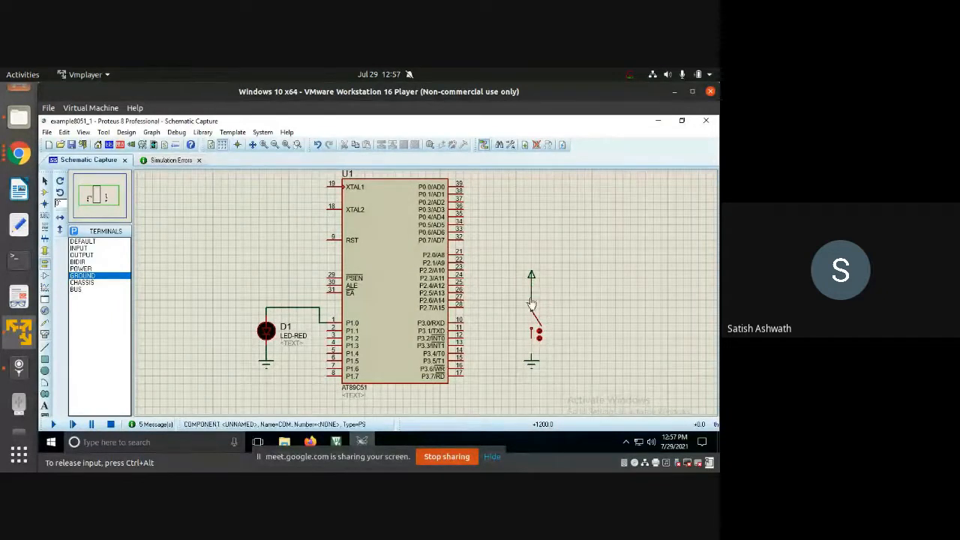
pyautogui.click(532, 347)
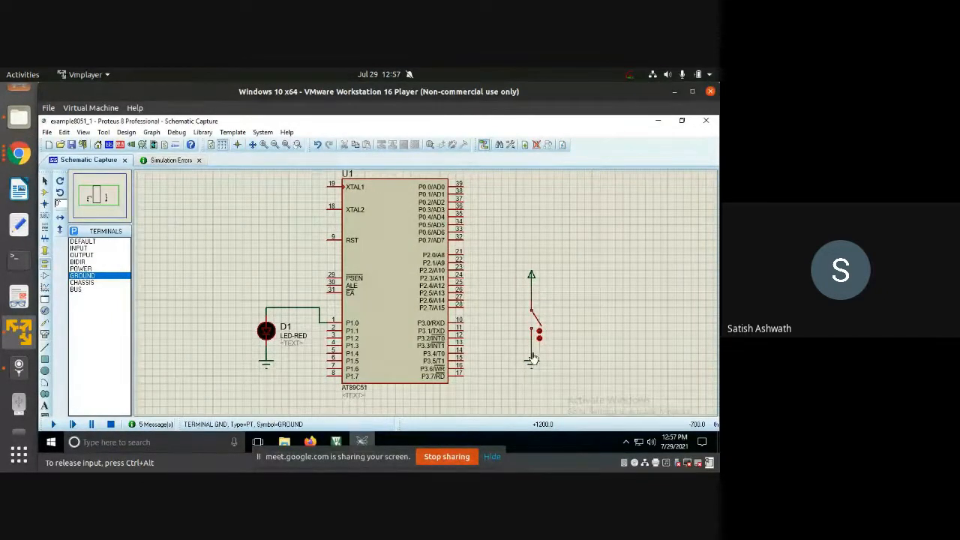
pyautogui.click(532, 355)
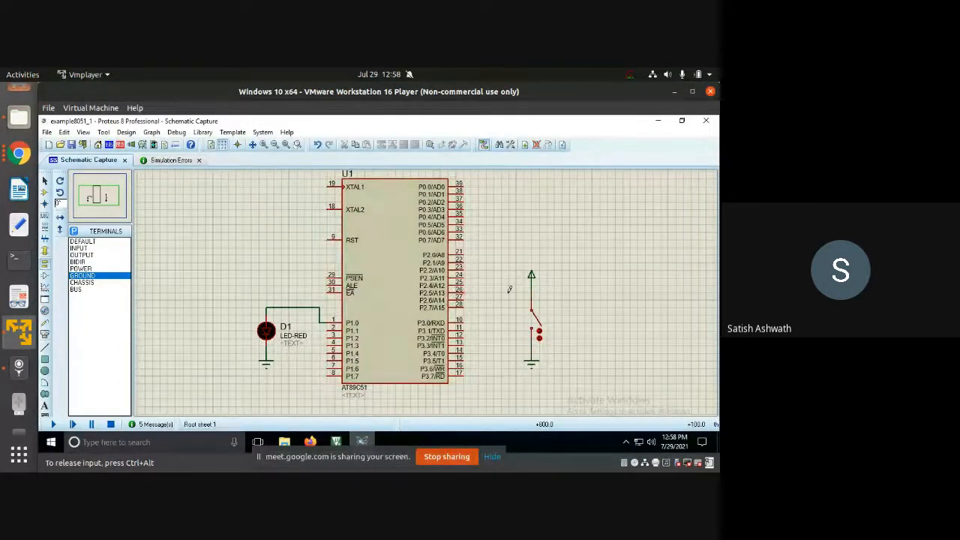
# - Wire the AT89C51's P2.6 pin to the connection between the power terminal and the switch
pyautogui.click(471, 298)
pyautogui.click(494, 294)
pyautogui.click(531, 291)
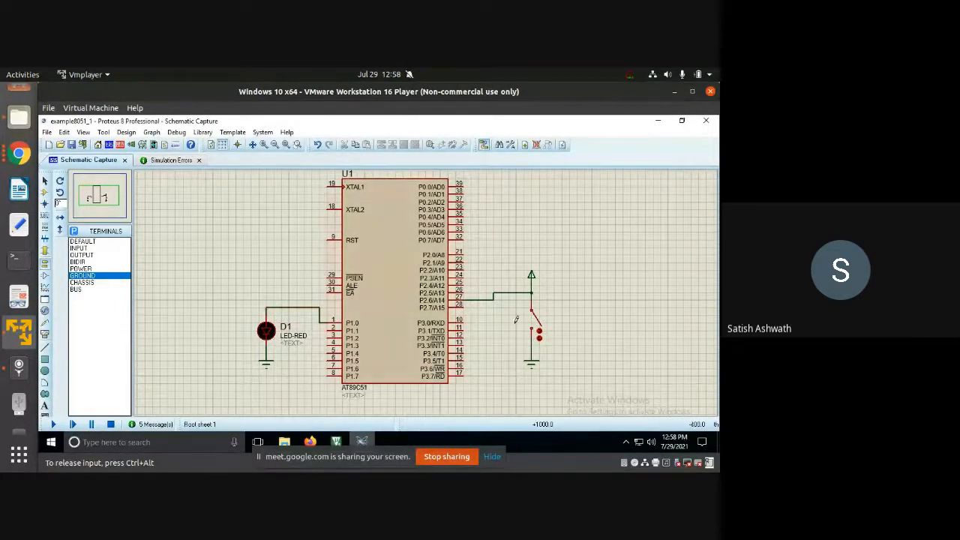
# - Switch to µVision and insert the line SETB P2.6 after CLR P1.0 in timer1.asm
pyautogui.click(337, 441)
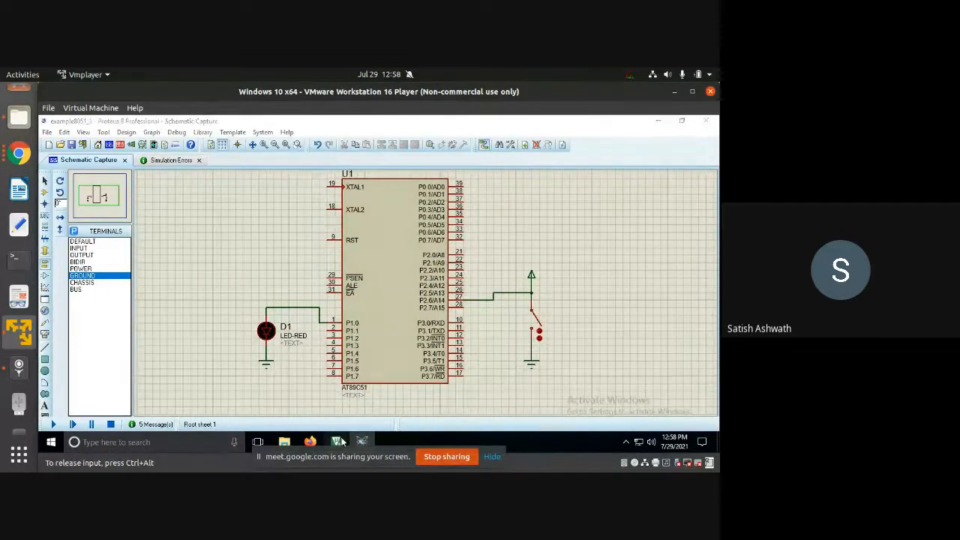
pyautogui.click(319, 426)
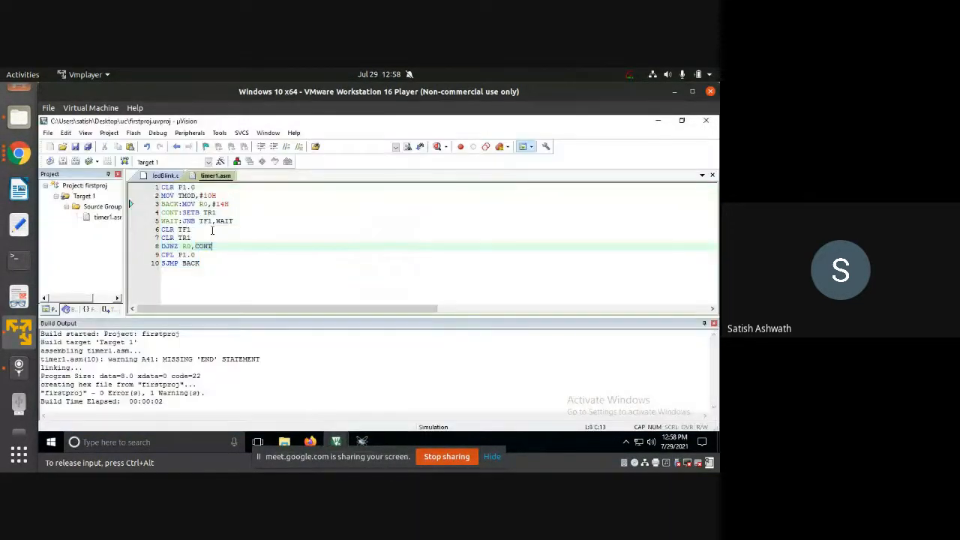
pyautogui.click(197, 187)
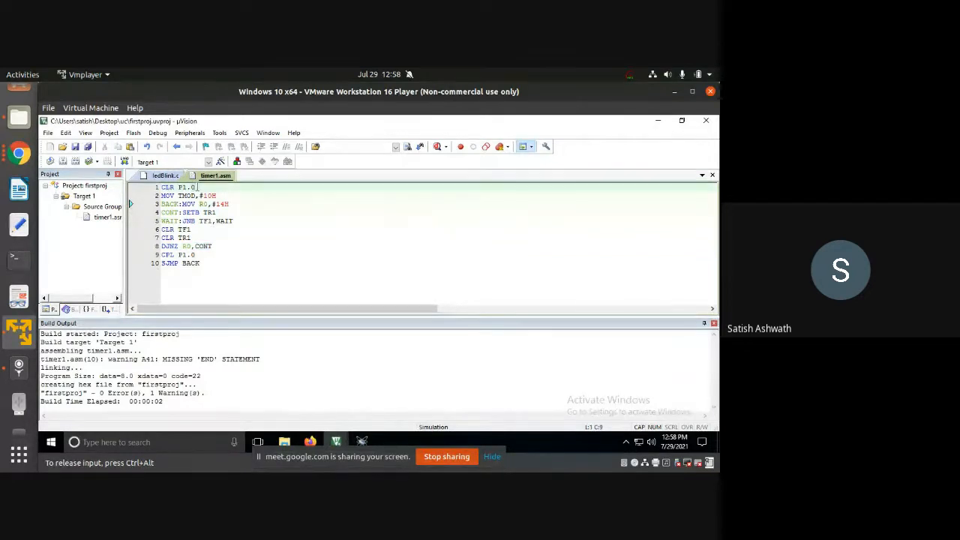
pyautogui.press('Return')
pyautogui.write('SETB ')
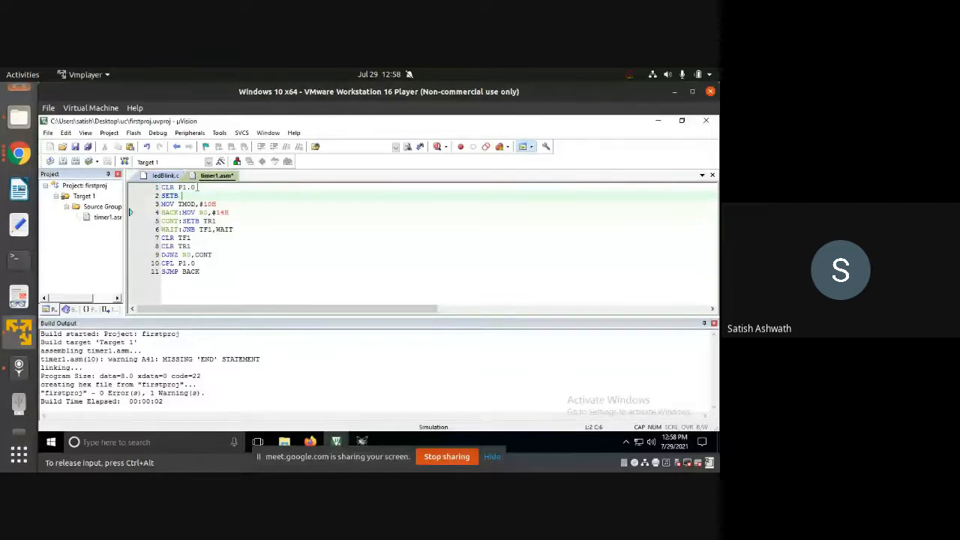
pyautogui.write('P2.6')
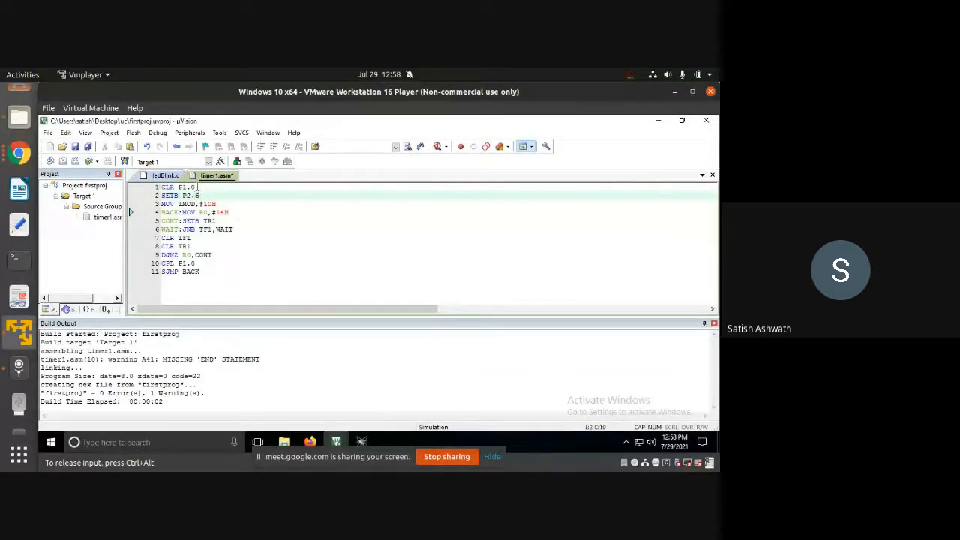
# - Delete the timer code lines from MOV TMOD,#10H through DJNZ R0,CONT
pyautogui.press('Down')
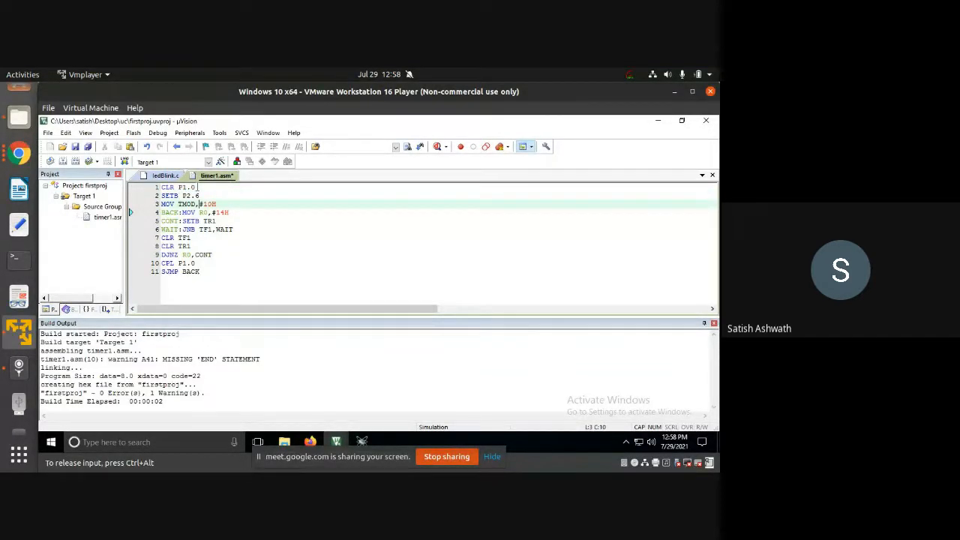
pyautogui.hotkey('shift', 'Down')
pyautogui.hotkey('shift', 'Down')
pyautogui.hotkey('shift', 'Down')
pyautogui.hotkey('shift', 'Down')
pyautogui.hotkey('shift', 'Down')
pyautogui.hotkey('shift', 'Down')
pyautogui.hotkey('shift', 'Down')
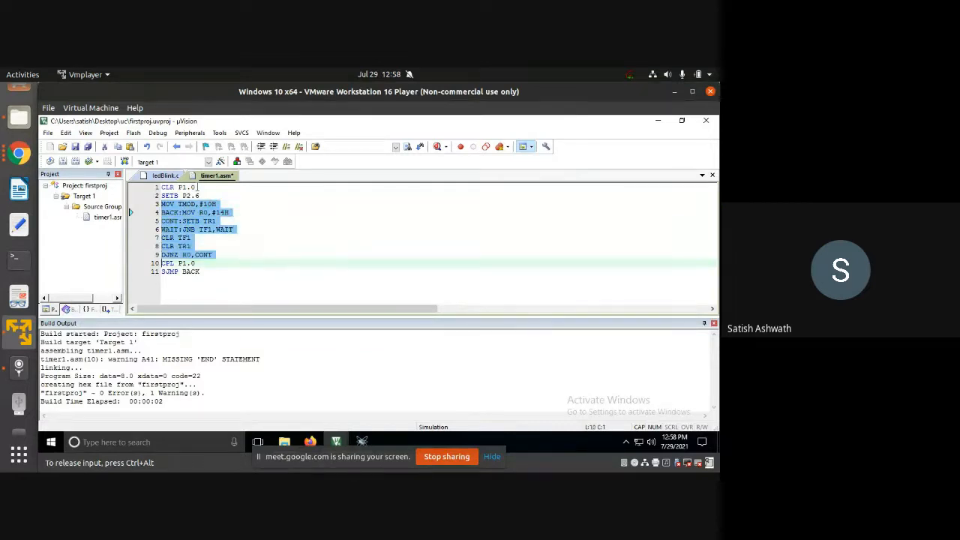
pyautogui.press('Delete')
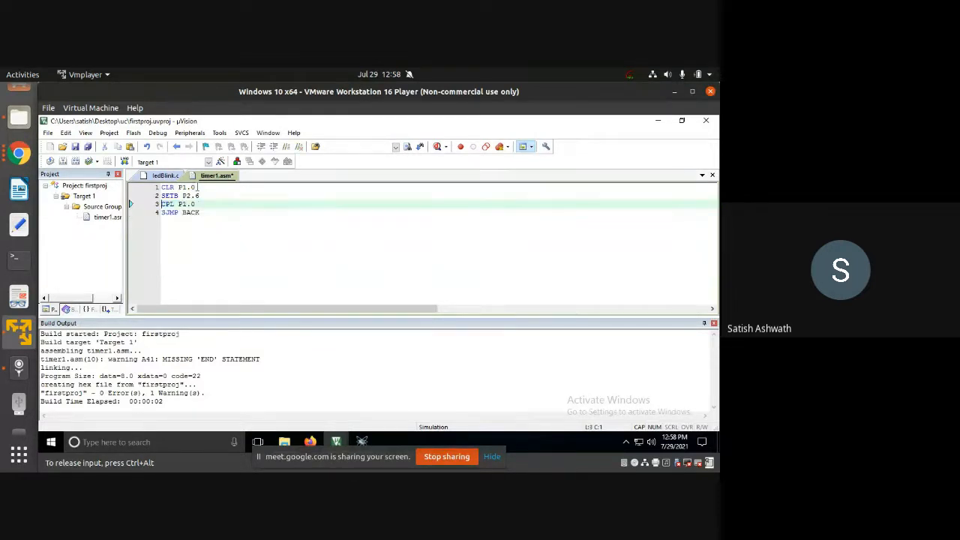
# - Insert a blank line after SETB P2.6 and check the switch wiring in the Proteus schematic before returning to timer1.asm
pyautogui.press('Return')
pyautogui.press('Up')
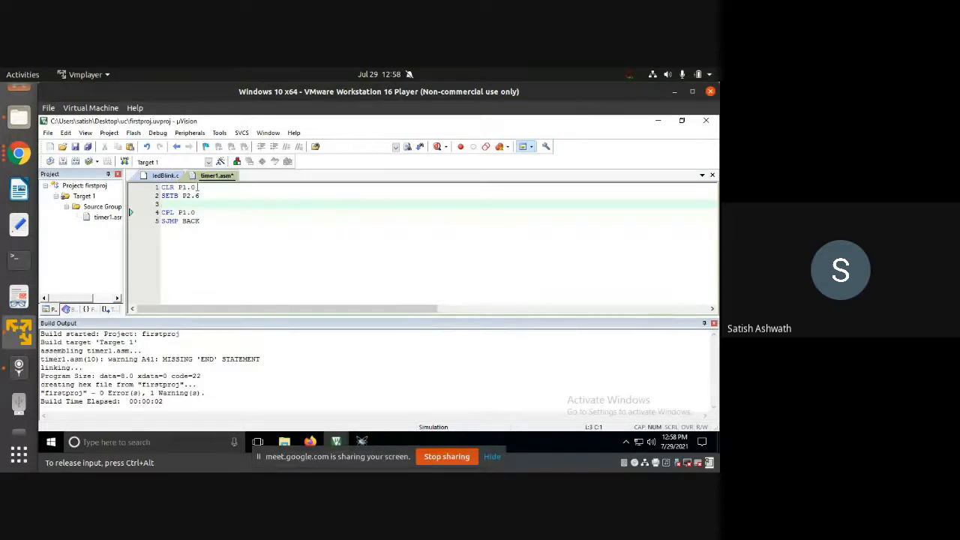
pyautogui.write('jnb')
pyautogui.click(361, 441)
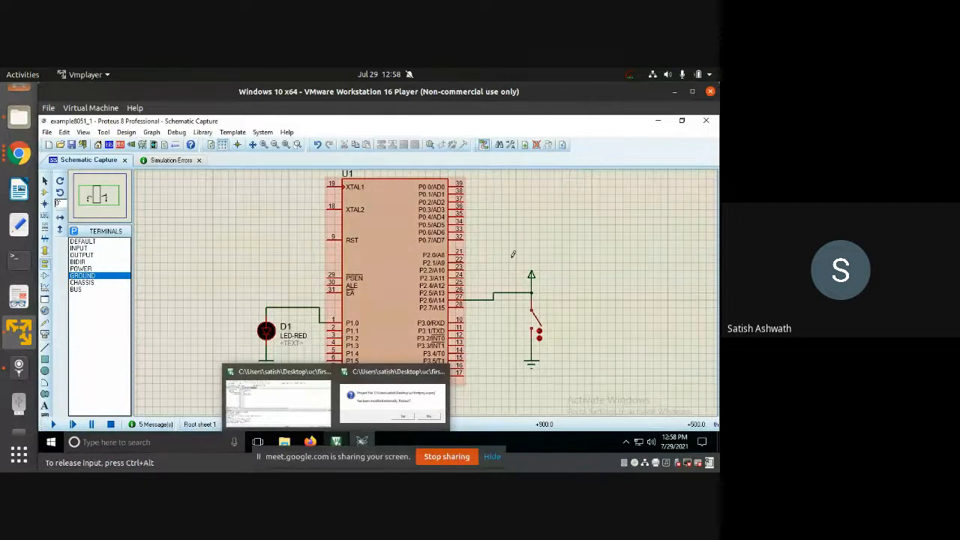
pyautogui.click(339, 441)
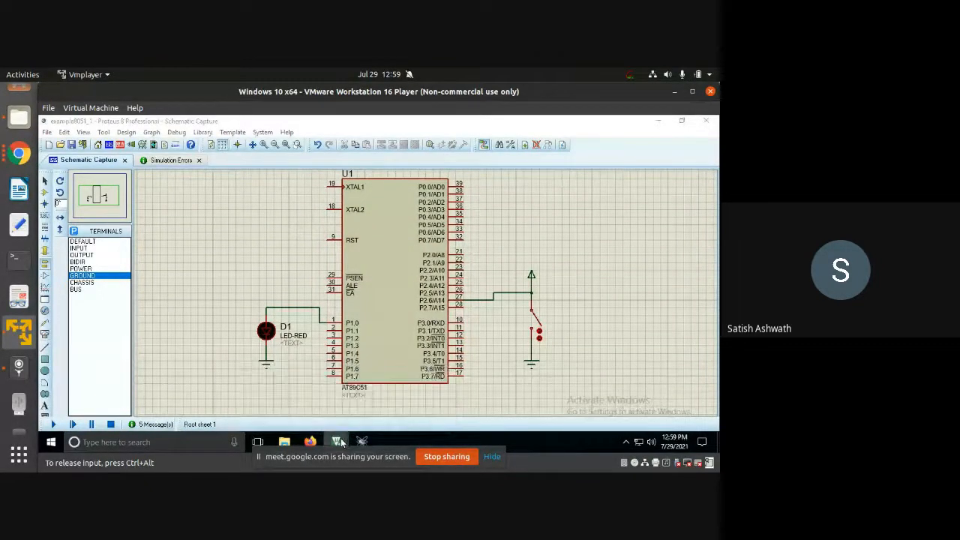
pyautogui.click(315, 396)
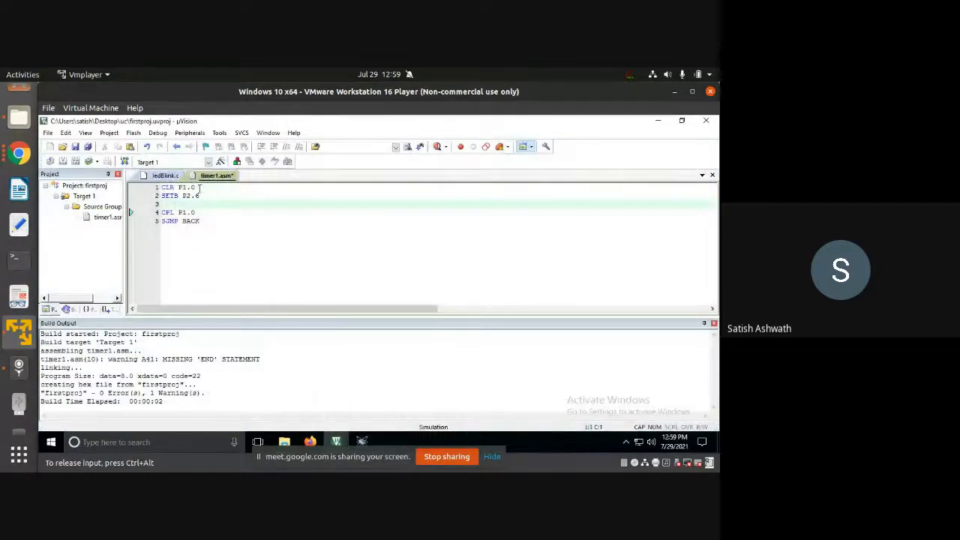
# - Write the polling line WAIT: JB P2.6 , WAIT on the blank line below SETB P2.6
pyautogui.moveTo(196, 188); pyautogui.dragTo(161, 188)
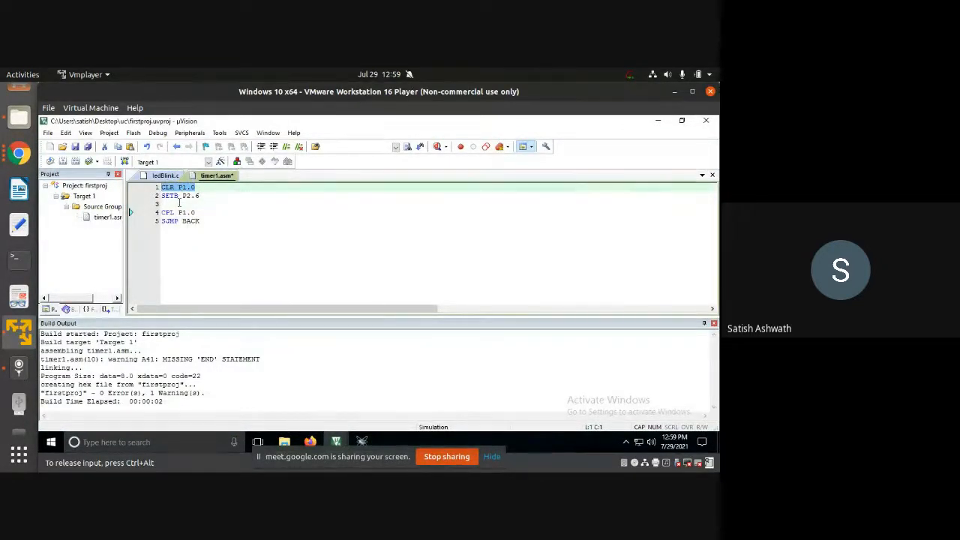
pyautogui.click(179, 203)
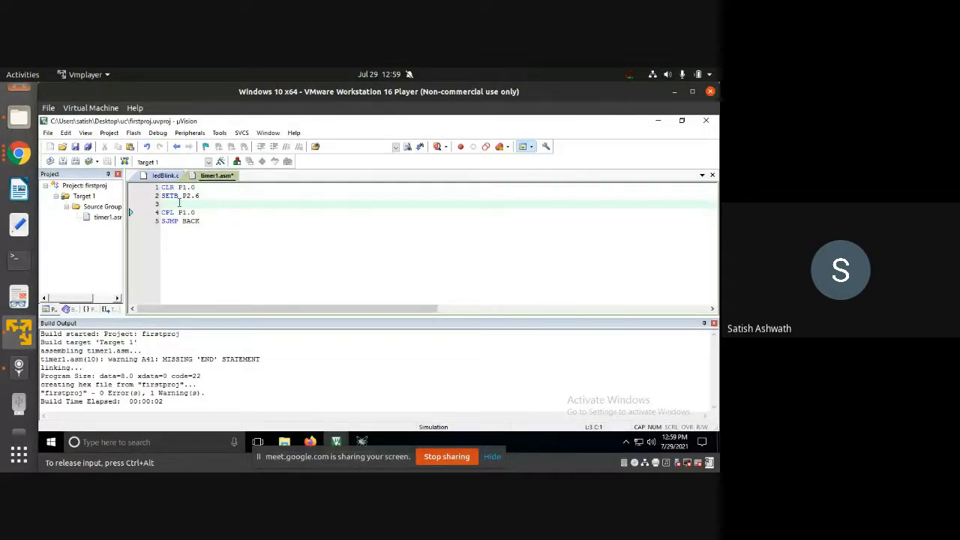
pyautogui.write('B')
pyautogui.write('B P2.6')
pyautogui.write(' , WAIT')
pyautogui.write('WAIT')
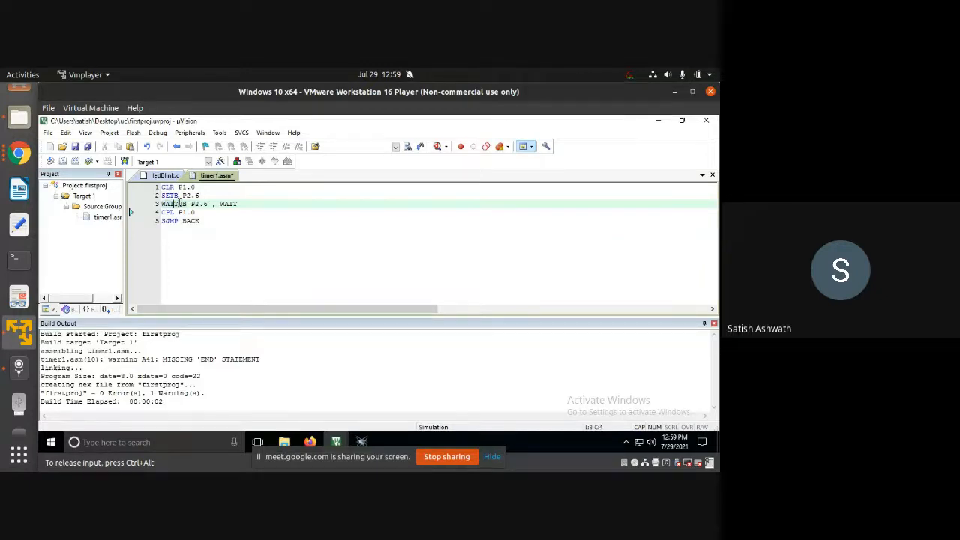
pyautogui.write(': ')
pyautogui.write('T')
pyautogui.press('Down')
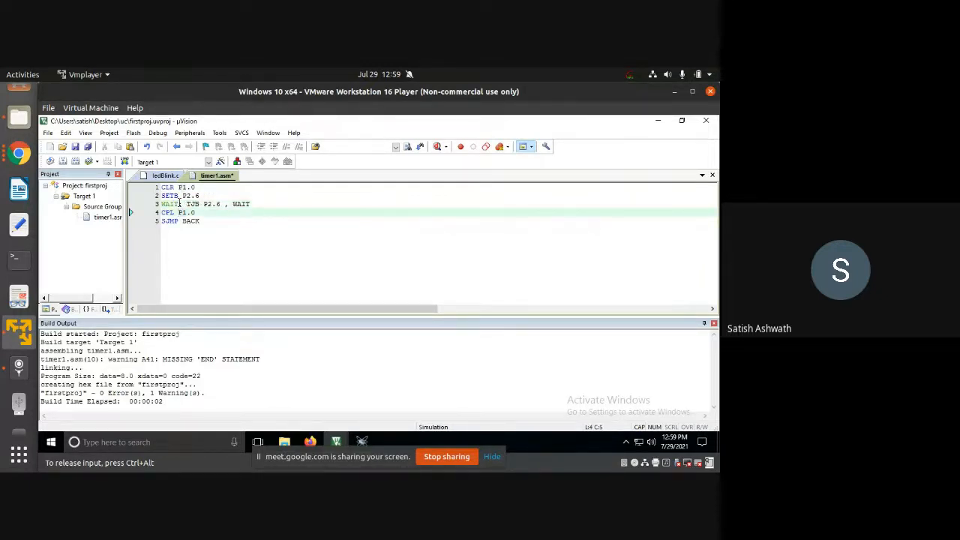
pyautogui.click(180, 203)
pyautogui.press('BackSpace')
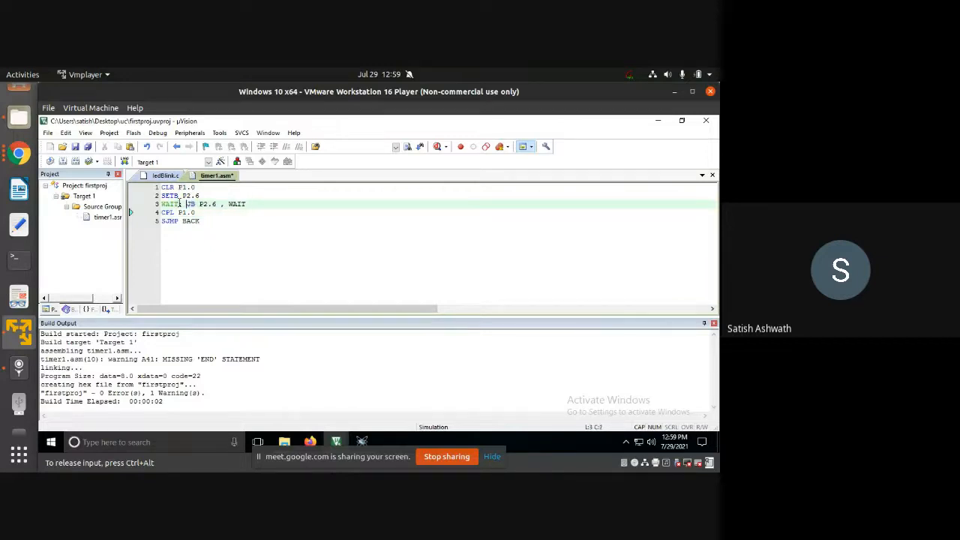
# - Change the CPL P1.0 instruction below the WAIT line to SETB P1.0
pyautogui.press('Down')
pyautogui.press('End')
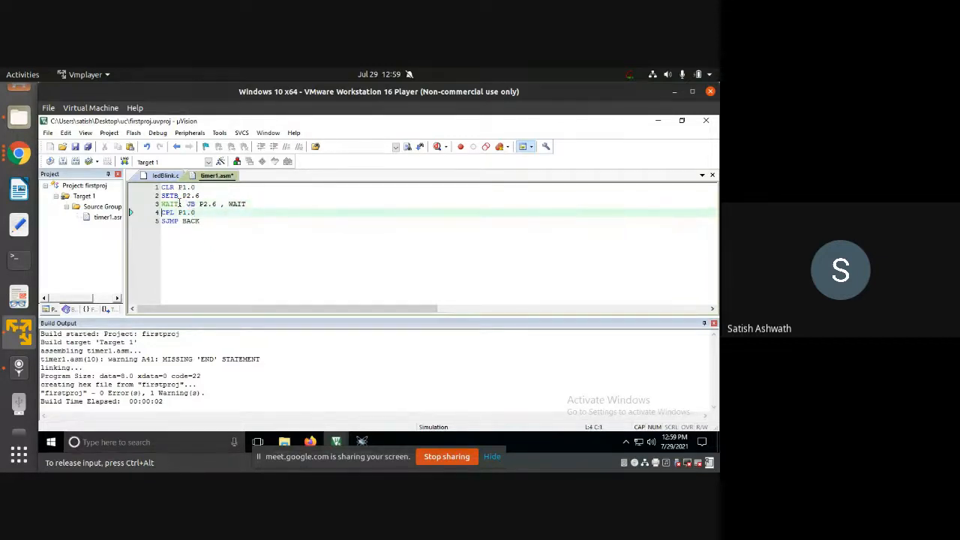
pyautogui.press('Delete')
pyautogui.press('Delete')
pyautogui.press('Delete')
pyautogui.write('SETB')
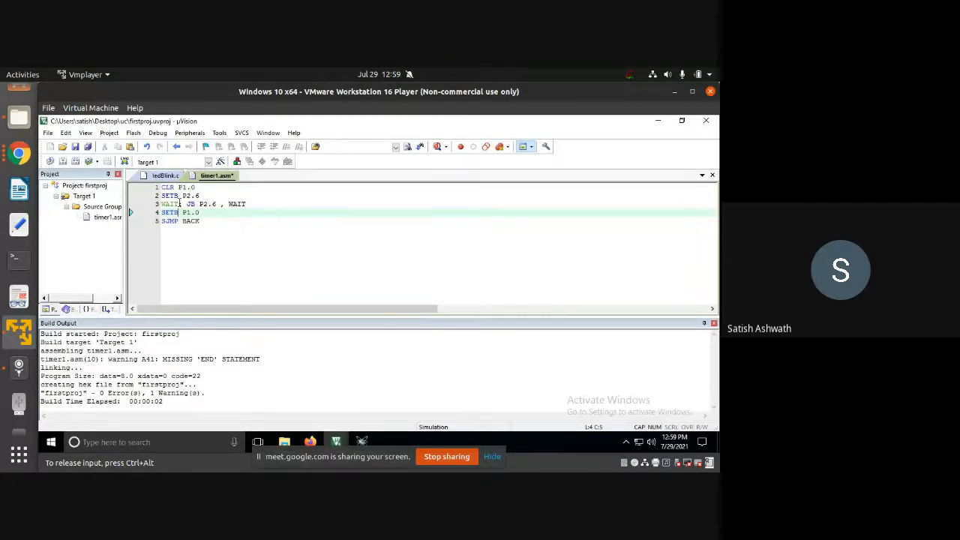
# - Replace the SJMP BACK instruction on the last line of the program with END
pyautogui.press('Down')
pyautogui.press('End')
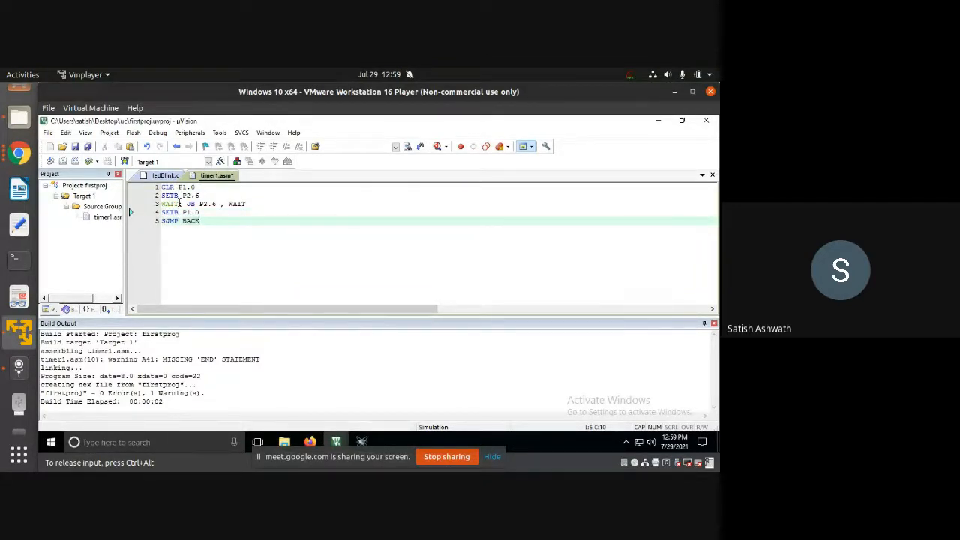
pyautogui.click(253, 204)
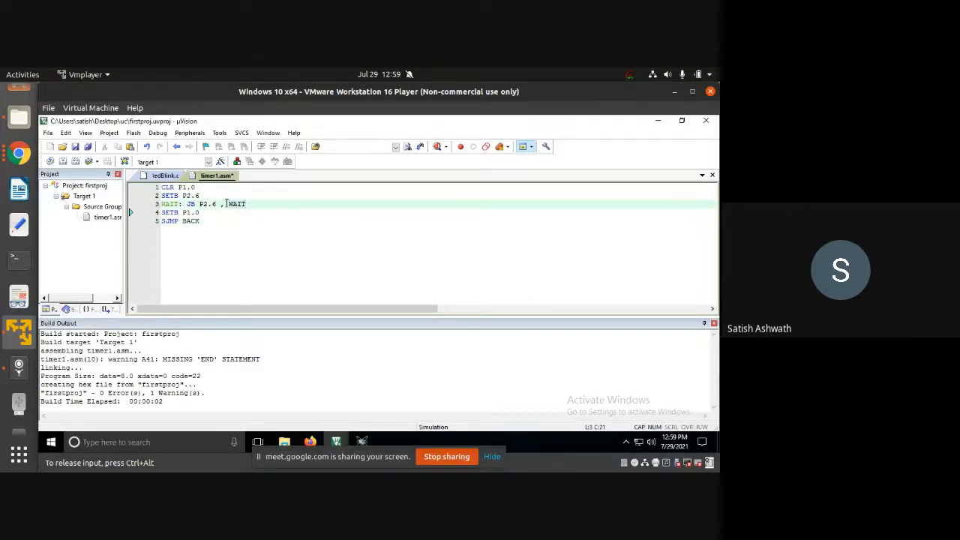
pyautogui.press('Return')
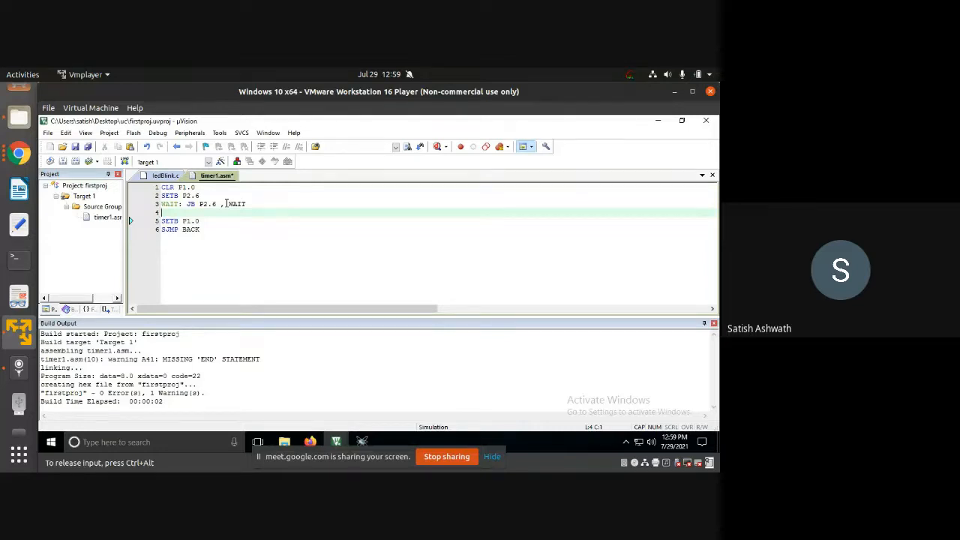
pyautogui.press('BackSpace')
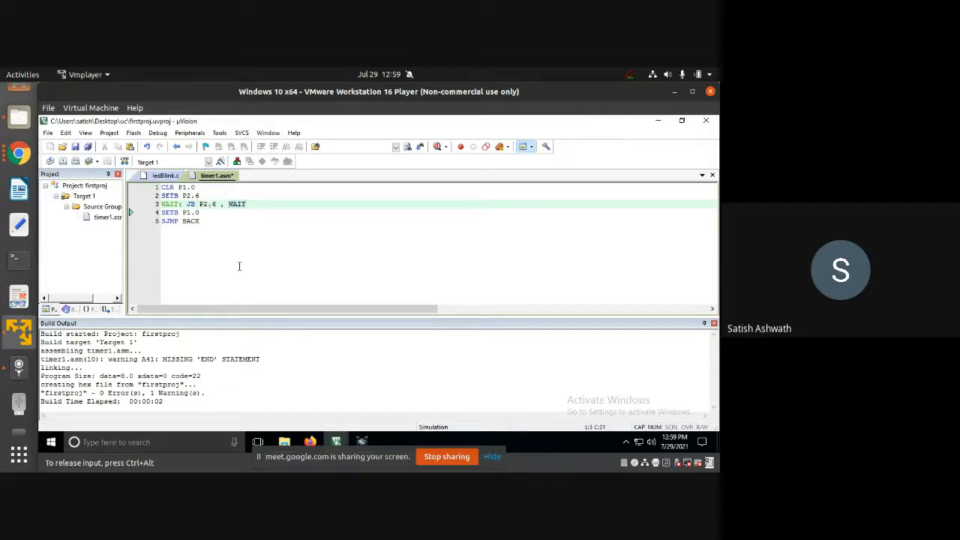
pyautogui.moveTo(200, 213); pyautogui.dragTo(159, 213)
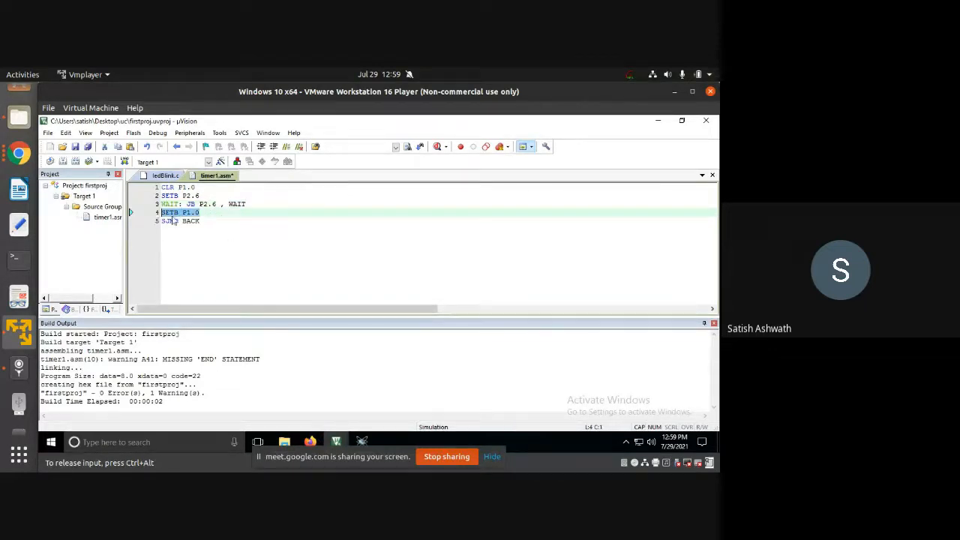
pyautogui.click(208, 221)
pyautogui.hotkey('shift', 'Home')
pyautogui.press('BackSpace')
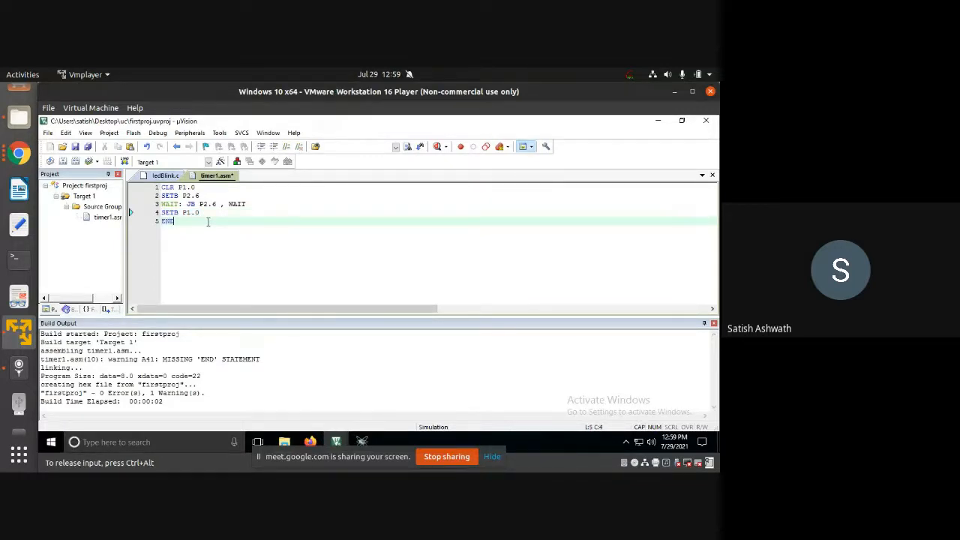
# - Save timer1.asm and rebuild Target 1 of the firstproj project
pyautogui.hotkey('ctrl', 's')
pyautogui.rightClick(111, 217)
pyautogui.click(157, 297)
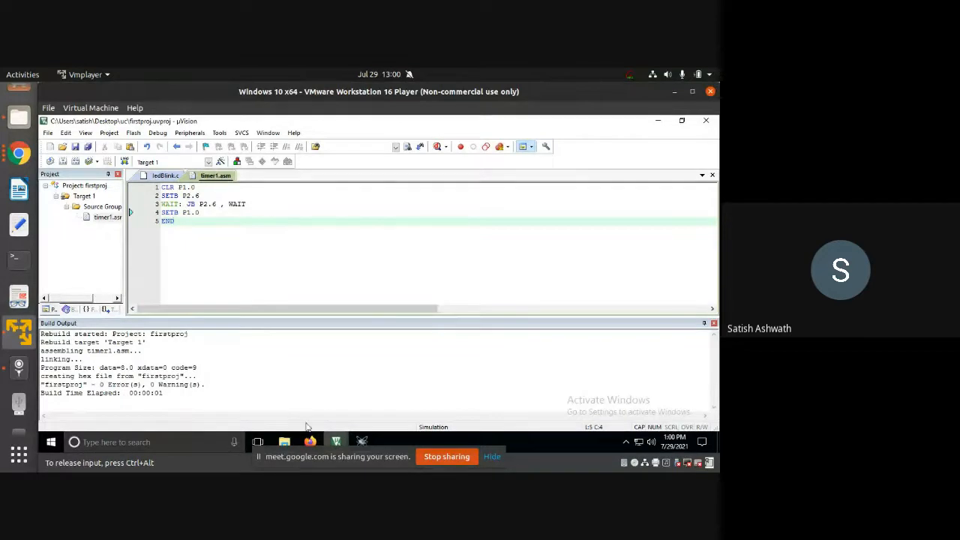
# - Switch to Proteus, assign firstproj.hex as the AT89C51's program file again, and save the project
pyautogui.click(361, 441)
pyautogui.rightClick(390, 301)
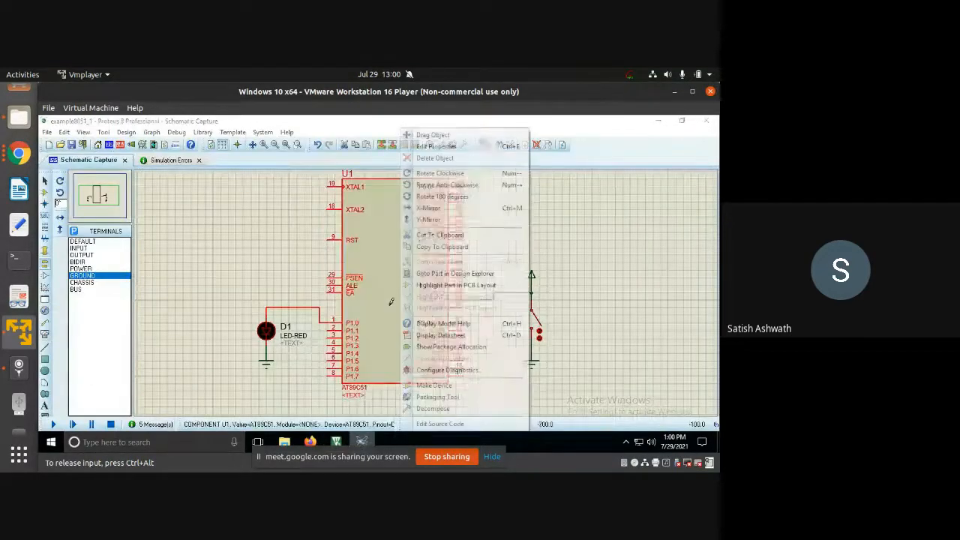
pyautogui.click(437, 147)
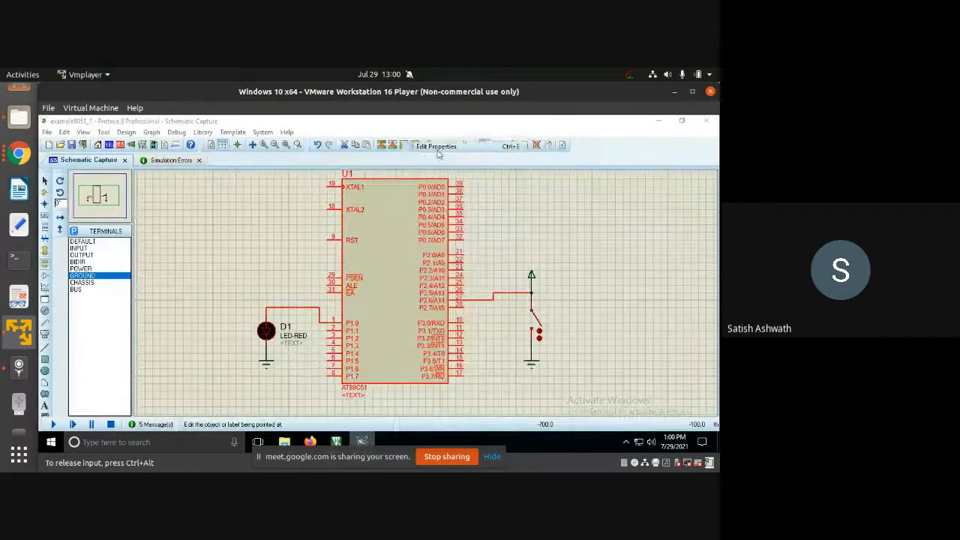
pyautogui.click(409, 244)
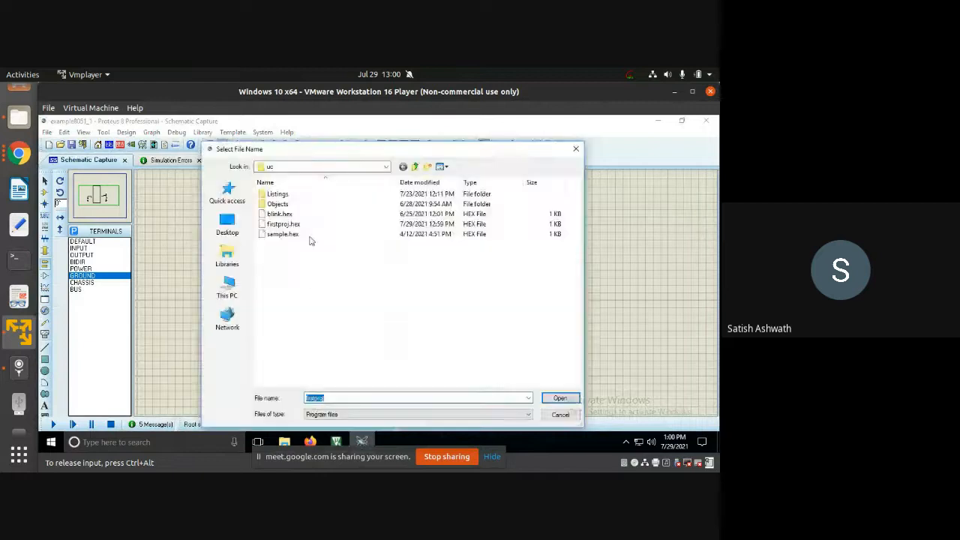
pyautogui.doubleClick(298, 224)
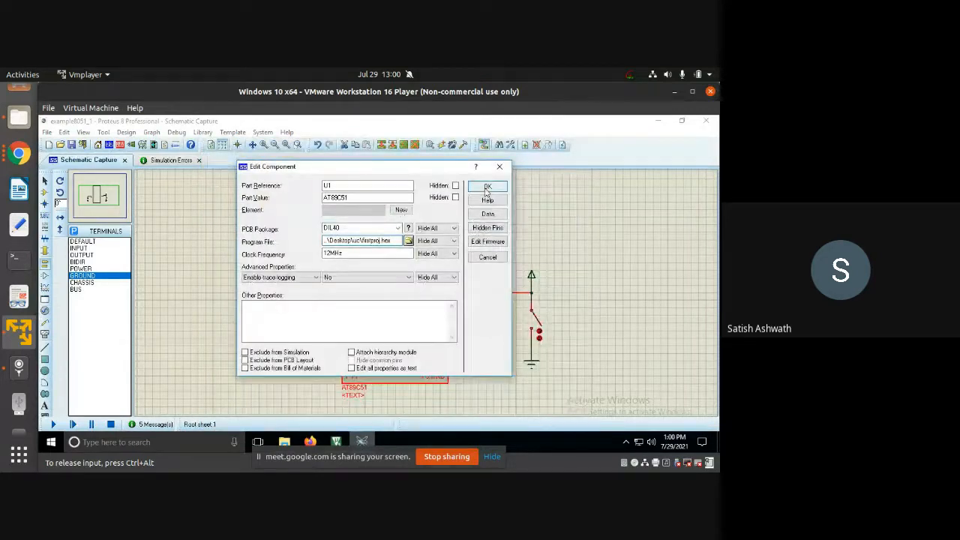
pyautogui.click(486, 188)
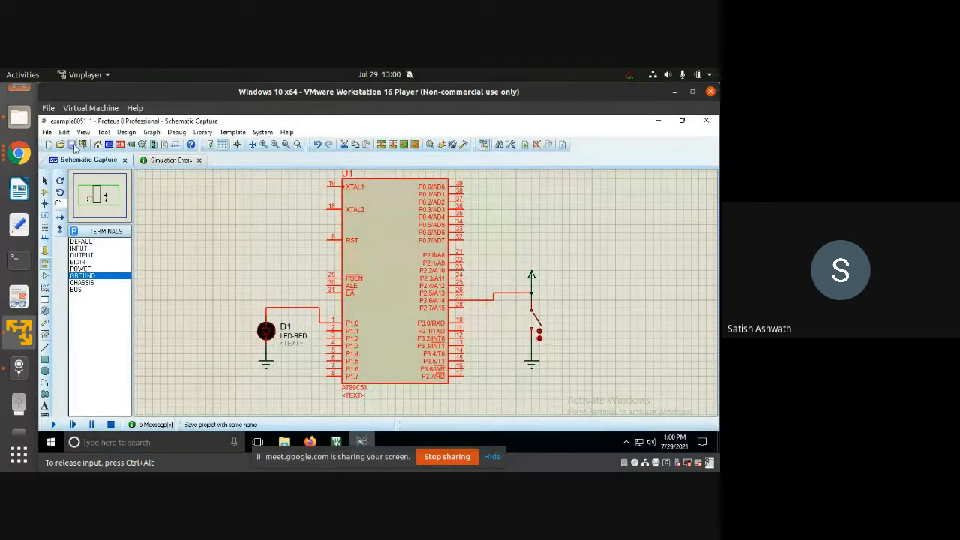
pyautogui.click(73, 145)
# - Run the simulation and toggle the switch on P2.6 open and closed repeatedly to test the LED on P1.0
pyautogui.click(53, 424)
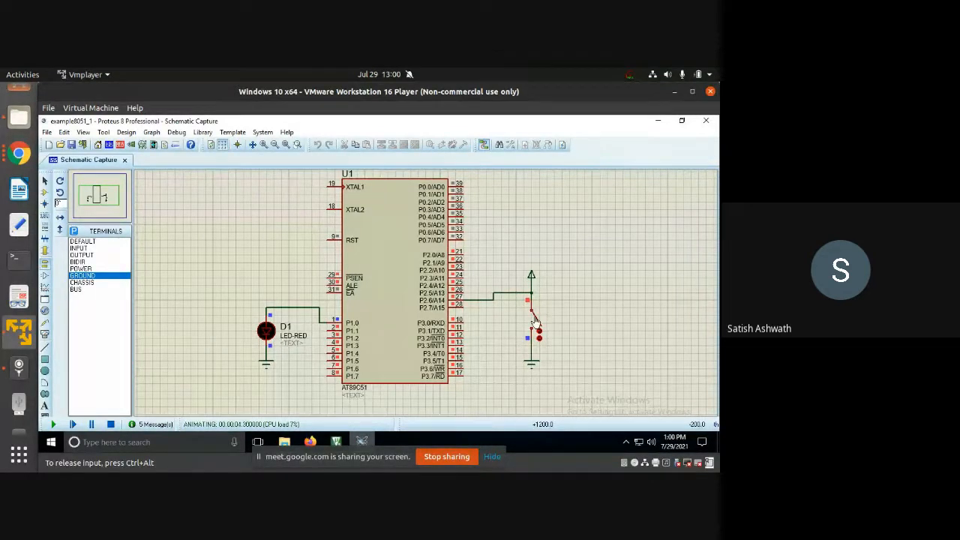
pyautogui.click(535, 321)
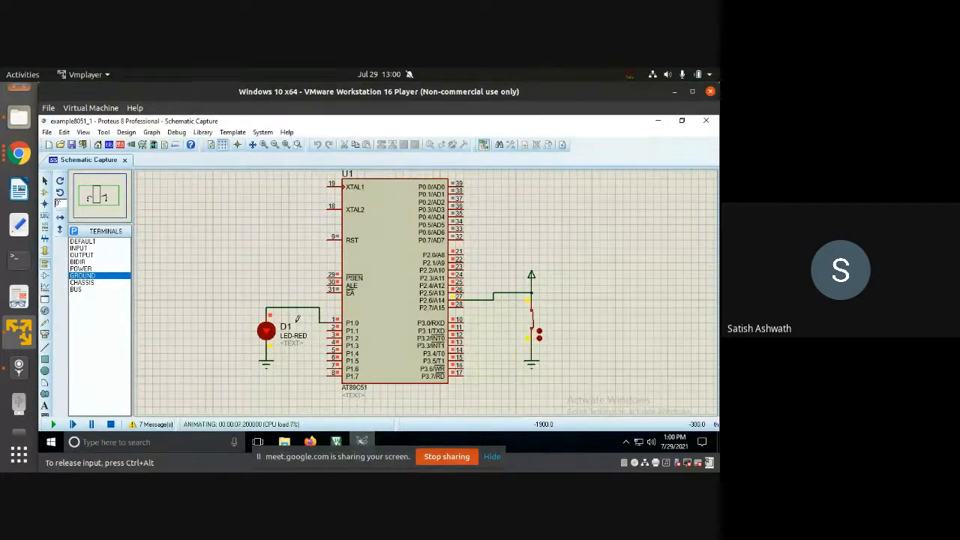
pyautogui.click(533, 328)
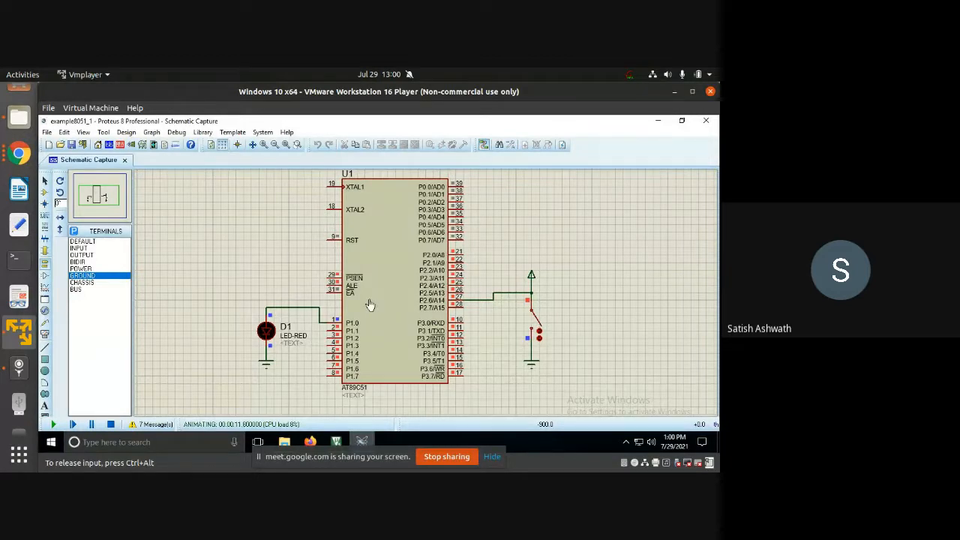
pyautogui.click(530, 330)
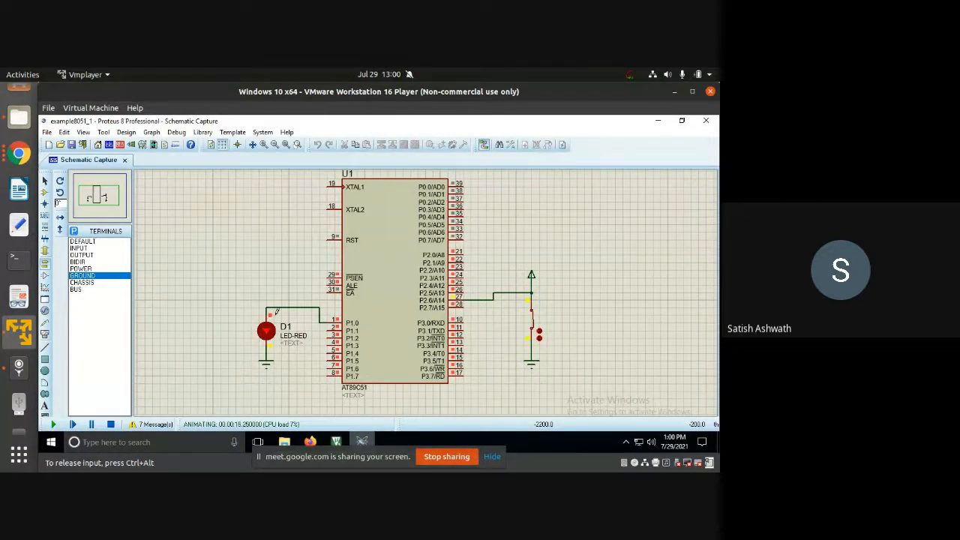
pyautogui.click(532, 318)
pyautogui.click(533, 319)
pyautogui.click(532, 319)
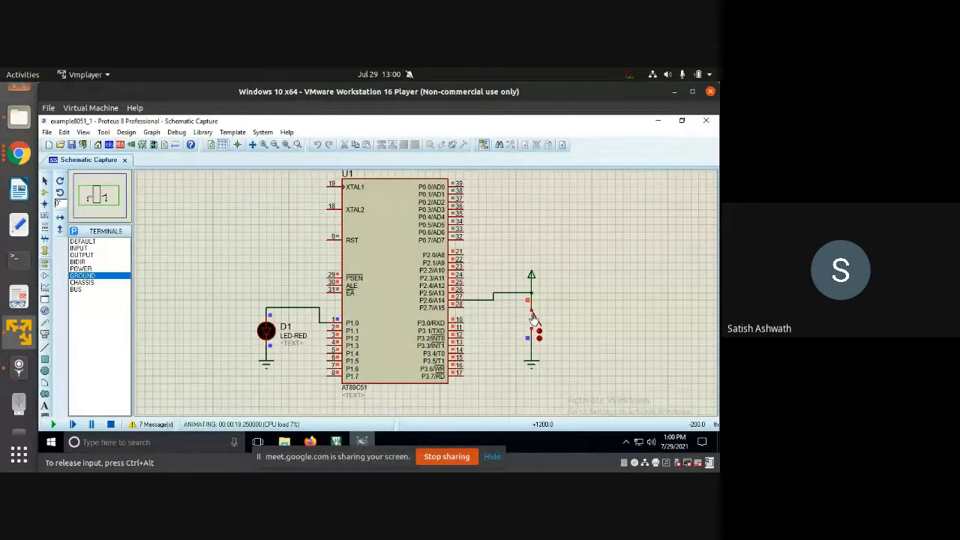
pyautogui.click(533, 318)
pyautogui.click(532, 318)
pyautogui.click(533, 318)
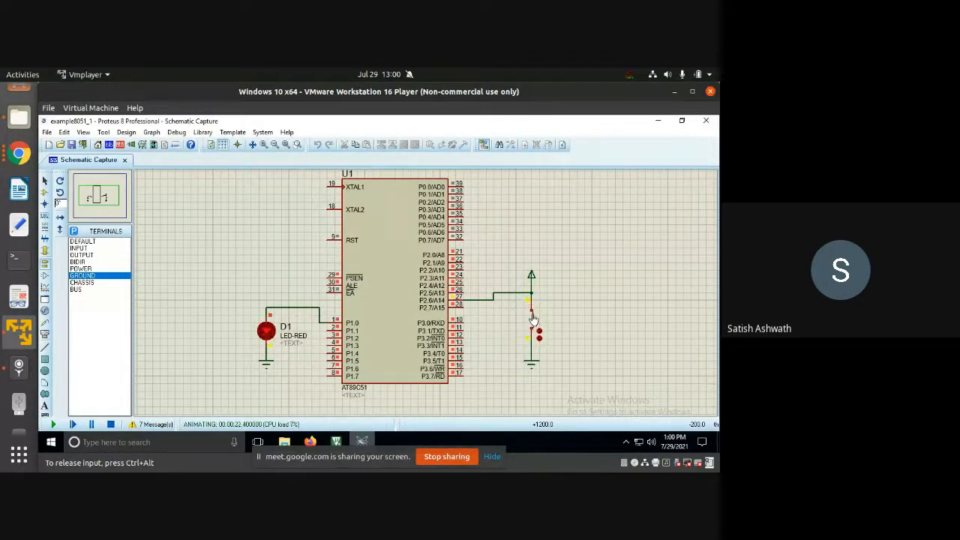
pyautogui.click(533, 319)
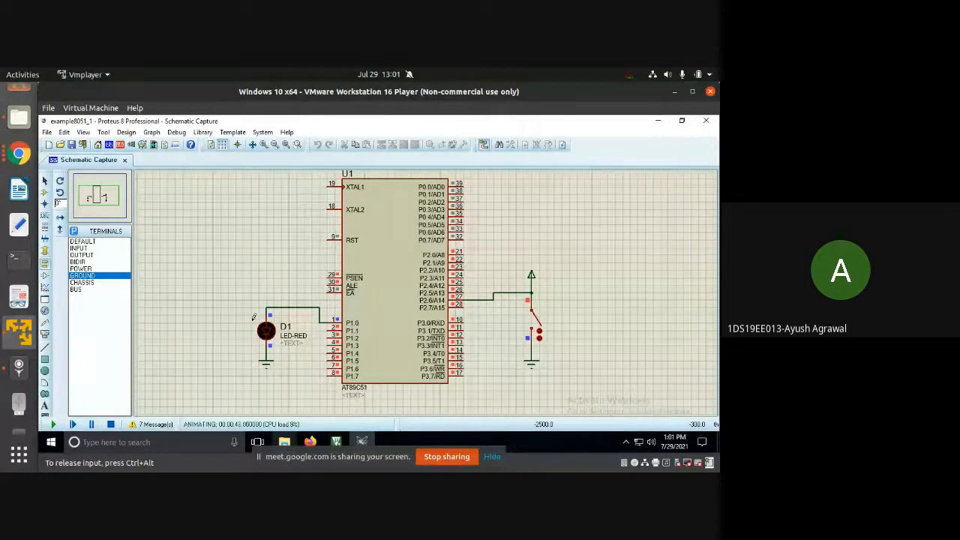
pyautogui.click(538, 328)
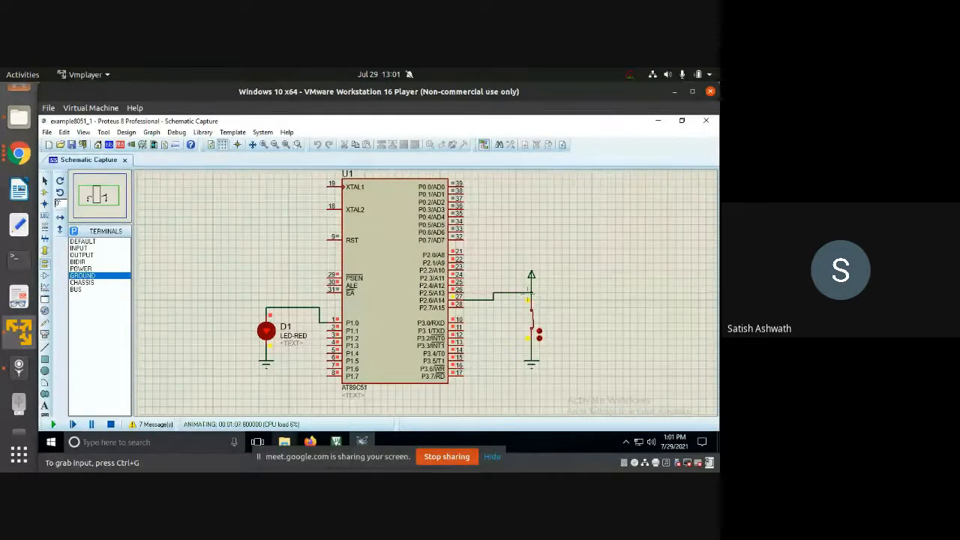
pyautogui.click(529, 299)
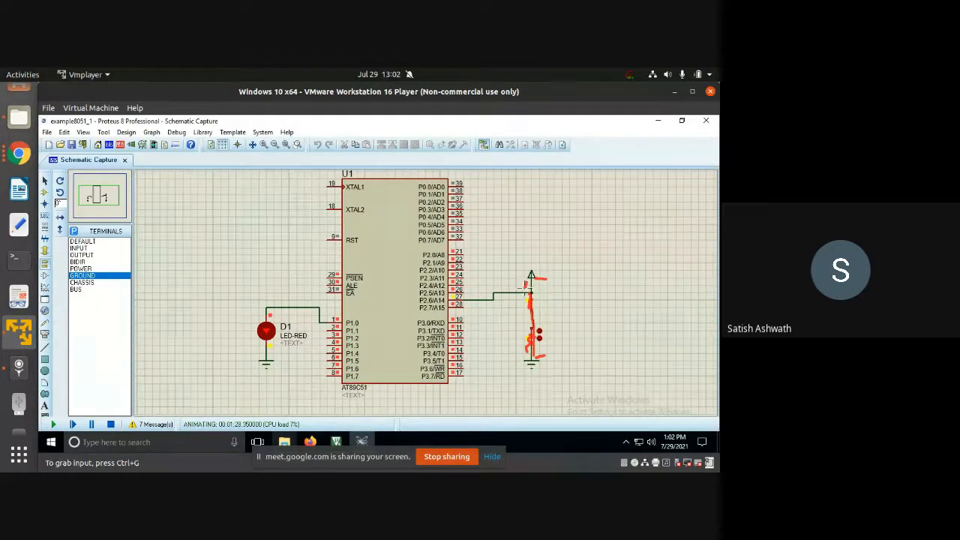
pyautogui.moveTo(529, 283)
pyautogui.mouseDown()
pyautogui.moveTo(472, 293)
pyautogui.moveTo(417, 278)
pyautogui.mouseUp()
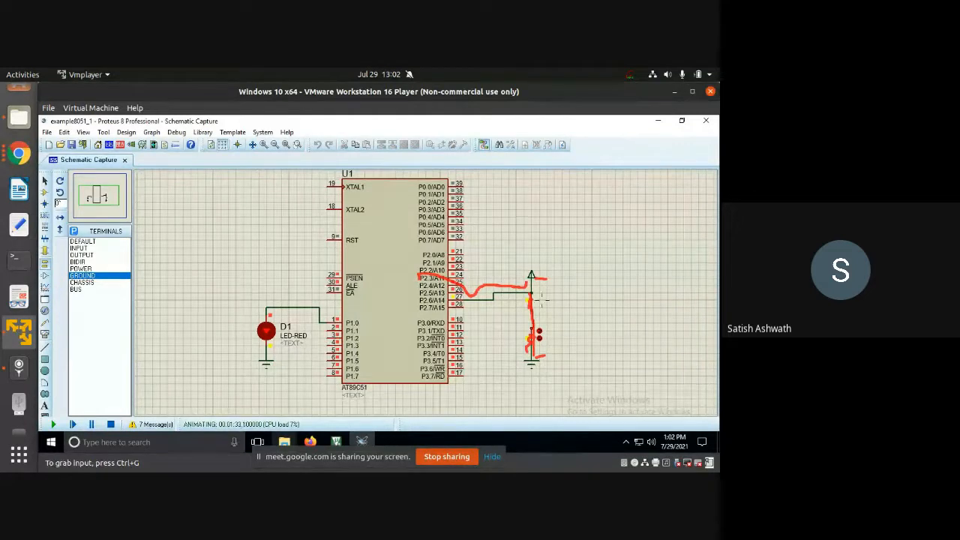
pyautogui.moveTo(541, 291); pyautogui.dragTo(541, 348)
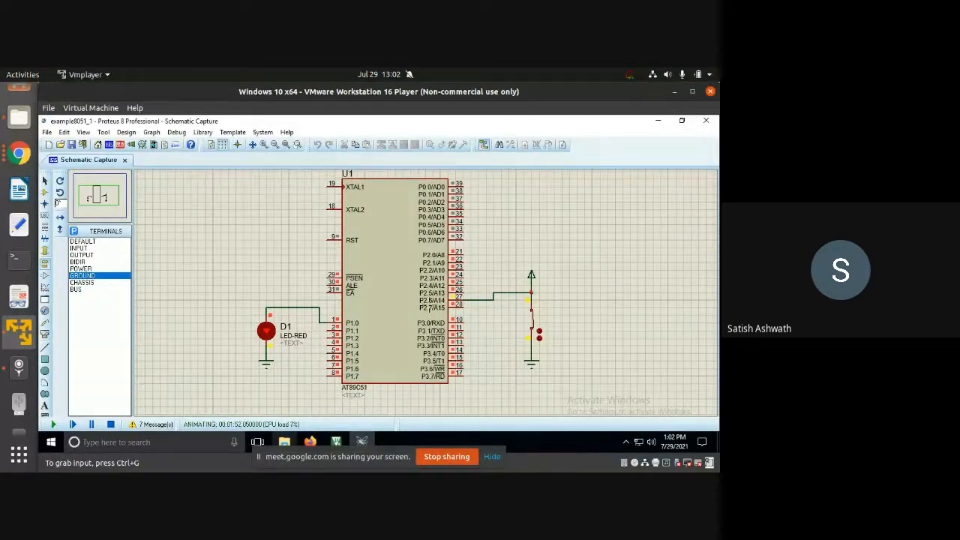
pyautogui.moveTo(418, 301); pyautogui.dragTo(403, 299)
pyautogui.moveTo(531, 292)
pyautogui.mouseDown()
pyautogui.moveTo(598, 320)
pyautogui.moveTo(599, 301)
pyautogui.moveTo(641, 307)
pyautogui.moveTo(655, 297)
pyautogui.moveTo(661, 322)
pyautogui.moveTo(686, 322)
pyautogui.moveTo(689, 341)
pyautogui.mouseUp()
pyautogui.click(668, 304)
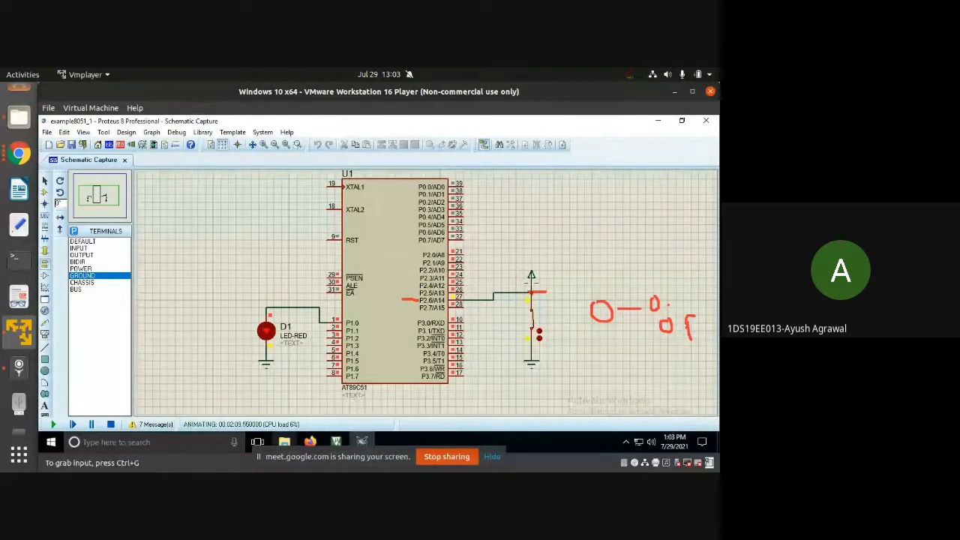
# - Mark the switch path from the P2.6 node to ground and circle the power terminal as annotations, and clear them
pyautogui.moveTo(532, 292); pyautogui.dragTo(533, 356)
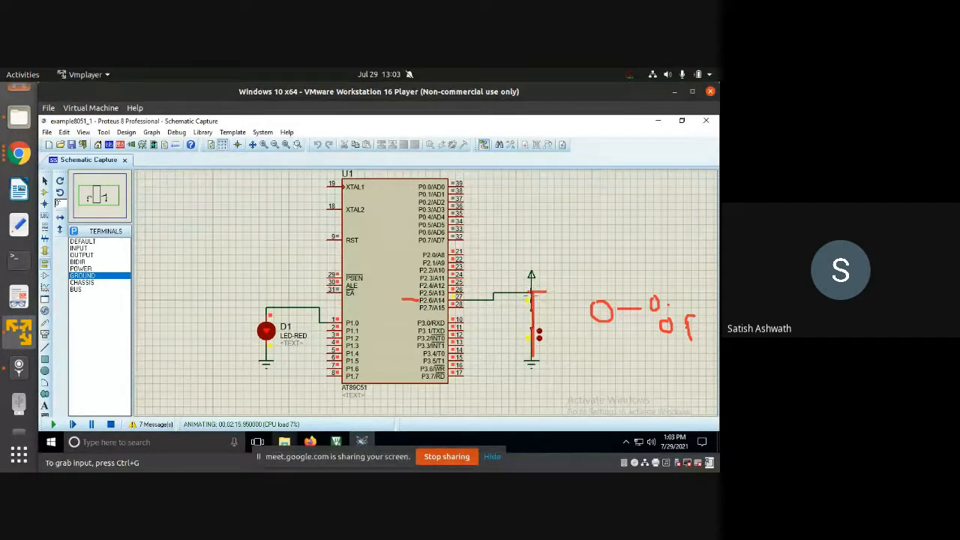
pyautogui.moveTo(529, 293); pyautogui.dragTo(564, 293)
pyautogui.moveTo(532, 359); pyautogui.dragTo(571, 359)
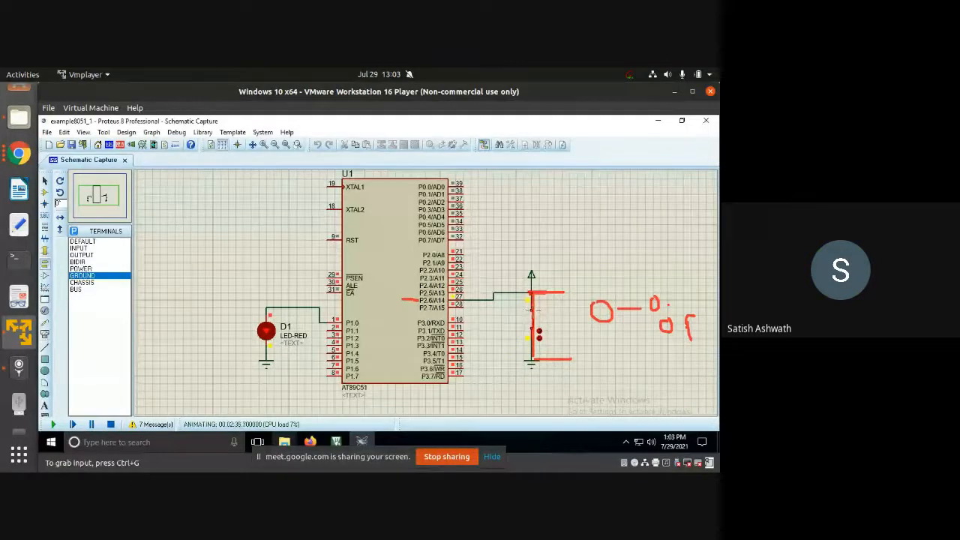
pyautogui.moveTo(531, 308); pyautogui.dragTo(550, 325)
pyautogui.moveTo(330, 381)
pyautogui.mouseDown()
pyautogui.moveTo(316, 381)
pyautogui.moveTo(316, 396)
pyautogui.moveTo(330, 392)
pyautogui.mouseUp()
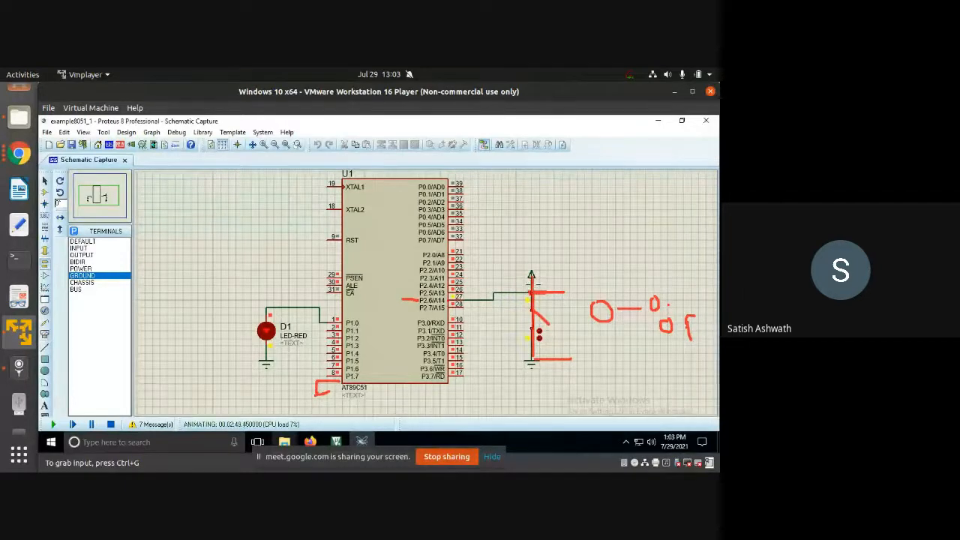
pyautogui.moveTo(534, 257)
pyautogui.mouseDown()
pyautogui.moveTo(523, 277)
pyautogui.moveTo(546, 259)
pyautogui.mouseUp()
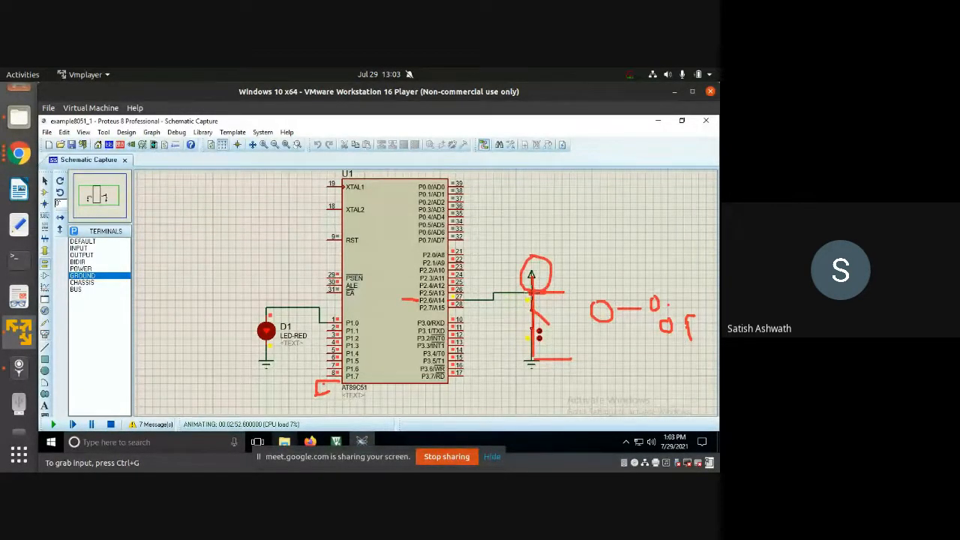
pyautogui.moveTo(434, 297)
pyautogui.mouseDown()
pyautogui.moveTo(415, 299)
pyautogui.moveTo(432, 305)
pyautogui.moveTo(435, 293)
pyautogui.mouseUp()
pyautogui.hotkey('shift', 'F9')
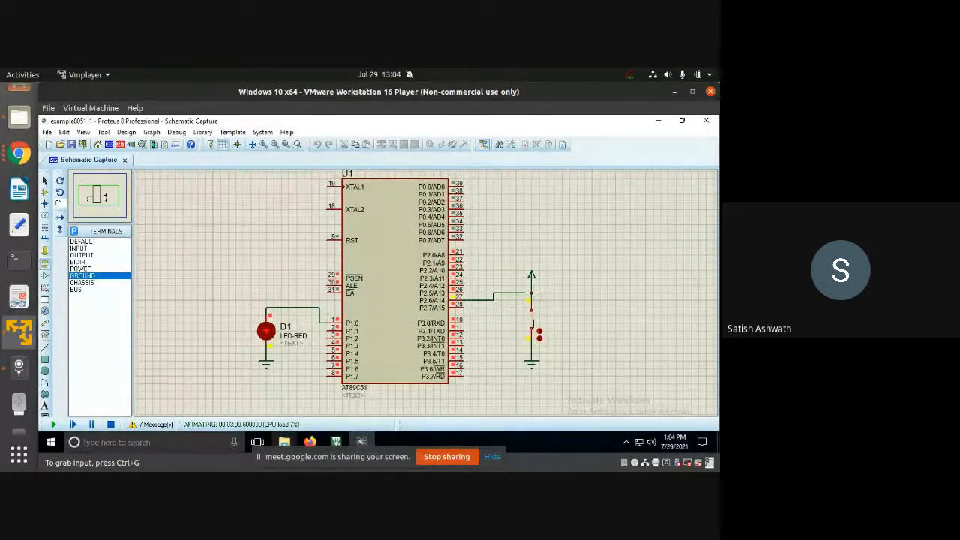
# - Annotate the closed switch path to ground, label its upper node 0V, point an arrow at P2.6 and circle the ground
pyautogui.moveTo(532, 293); pyautogui.dragTo(529, 358)
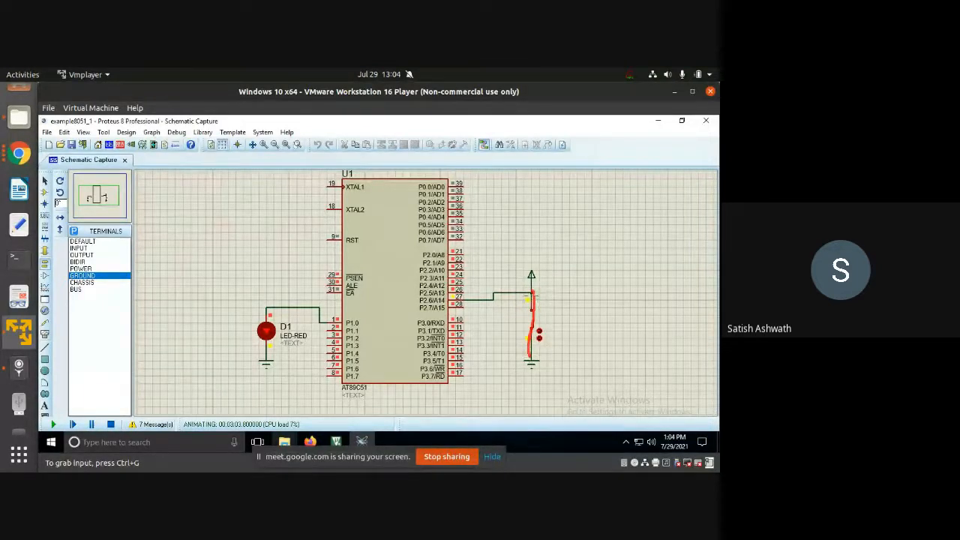
pyautogui.moveTo(532, 291)
pyautogui.mouseDown()
pyautogui.moveTo(593, 272)
pyautogui.moveTo(599, 260)
pyautogui.mouseUp()
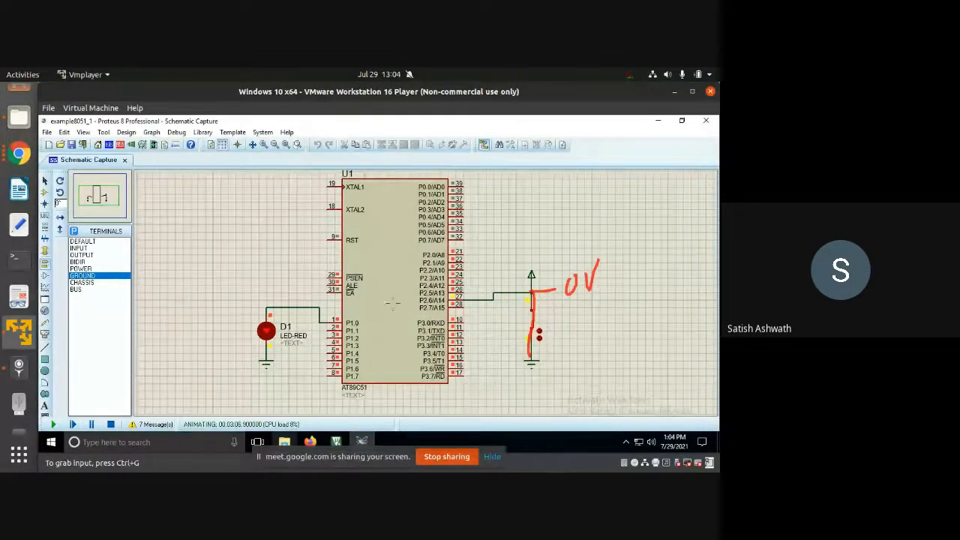
pyautogui.moveTo(390, 303); pyautogui.dragTo(484, 298)
pyautogui.moveTo(467, 390); pyautogui.dragTo(504, 384)
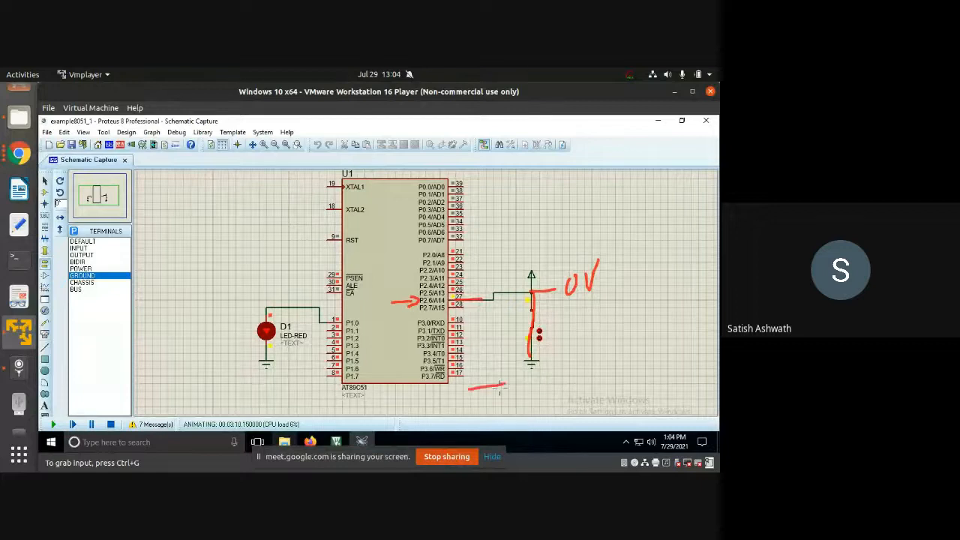
pyautogui.moveTo(549, 350); pyautogui.dragTo(529, 358)
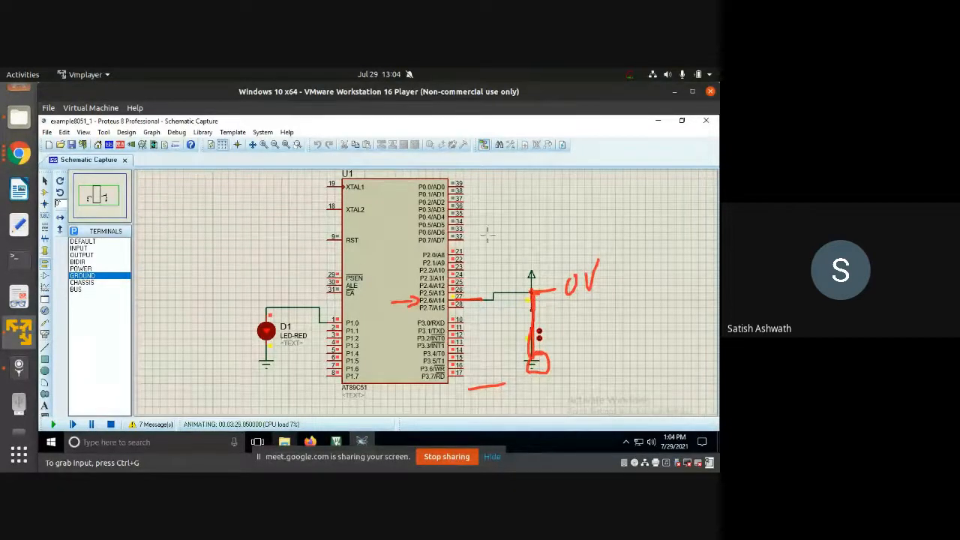
# - Sketch a +5 supply line running to a ground symbol as an annotation beside the switch circuit
pyautogui.moveTo(494, 200)
pyautogui.mouseDown()
pyautogui.moveTo(495, 220)
pyautogui.moveTo(501, 213)
pyautogui.moveTo(513, 230)
pyautogui.moveTo(523, 210)
pyautogui.moveTo(692, 225)
pyautogui.moveTo(697, 274)
pyautogui.moveTo(709, 271)
pyautogui.mouseUp()
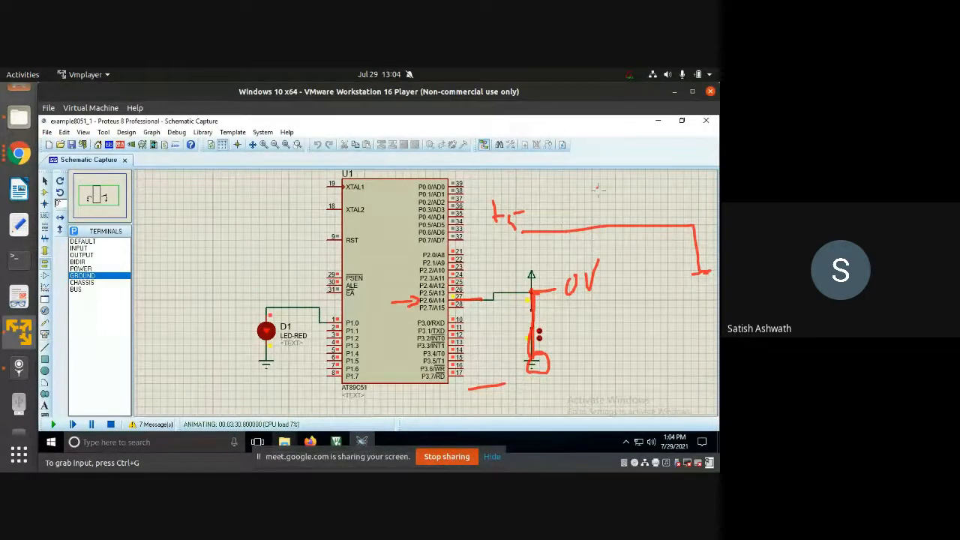
pyautogui.moveTo(598, 187)
pyautogui.mouseDown()
pyautogui.moveTo(593, 196)
pyautogui.moveTo(606, 207)
pyautogui.moveTo(616, 199)
pyautogui.mouseUp()
pyautogui.moveTo(629, 183)
pyautogui.mouseDown()
pyautogui.moveTo(622, 196)
pyautogui.moveTo(638, 204)
pyautogui.mouseUp()
pyautogui.moveTo(546, 218); pyautogui.dragTo(546, 245)
pyautogui.moveTo(702, 271); pyautogui.dragTo(706, 273)
pyautogui.moveTo(548, 223); pyautogui.dragTo(550, 247)
pyautogui.moveTo(690, 263); pyautogui.dragTo(718, 262)
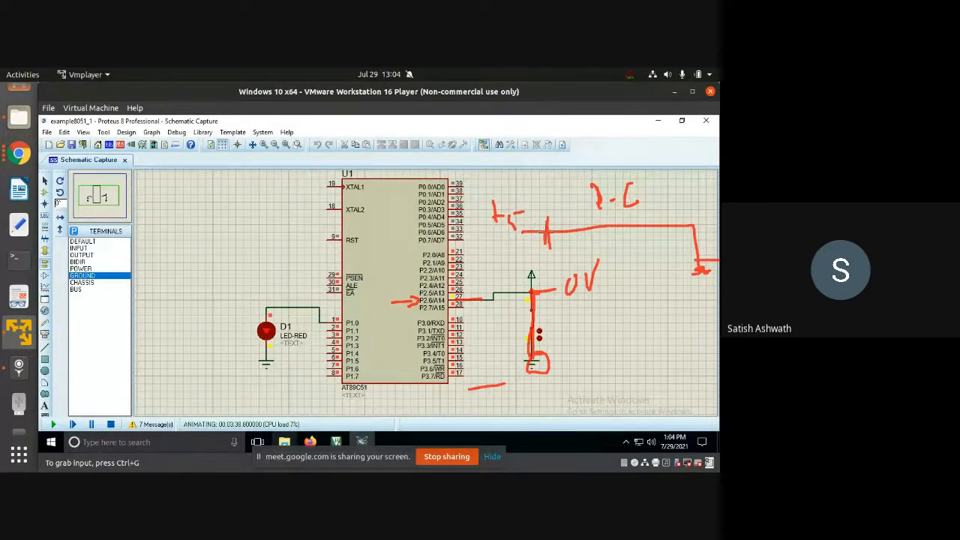
# - Add a branch to ground near the +5 end of the sketched line, circle its far end, and clear all annotations
pyautogui.moveTo(549, 234)
pyautogui.mouseDown()
pyautogui.moveTo(552, 264)
pyautogui.moveTo(575, 263)
pyautogui.mouseUp()
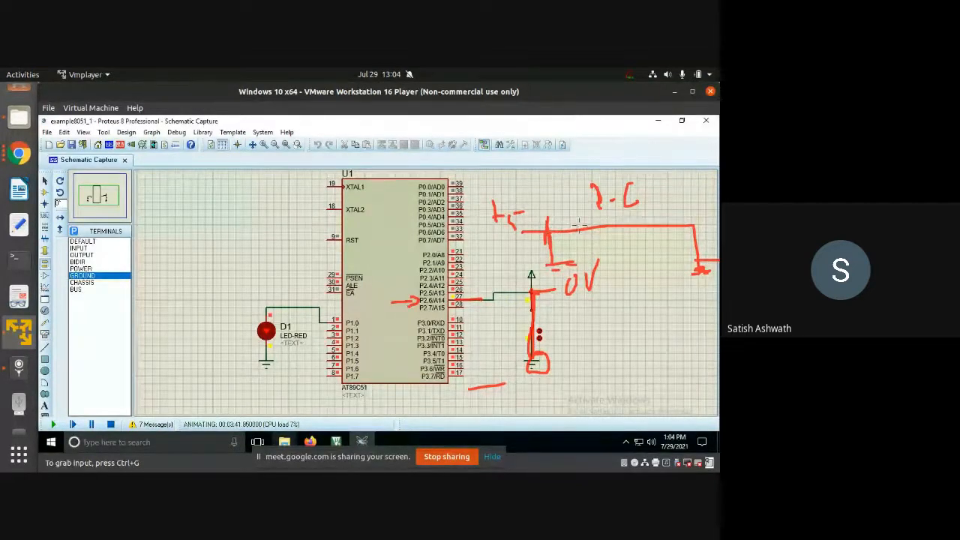
pyautogui.moveTo(618, 225)
pyautogui.mouseDown()
pyautogui.moveTo(559, 235)
pyautogui.moveTo(552, 260)
pyautogui.mouseUp()
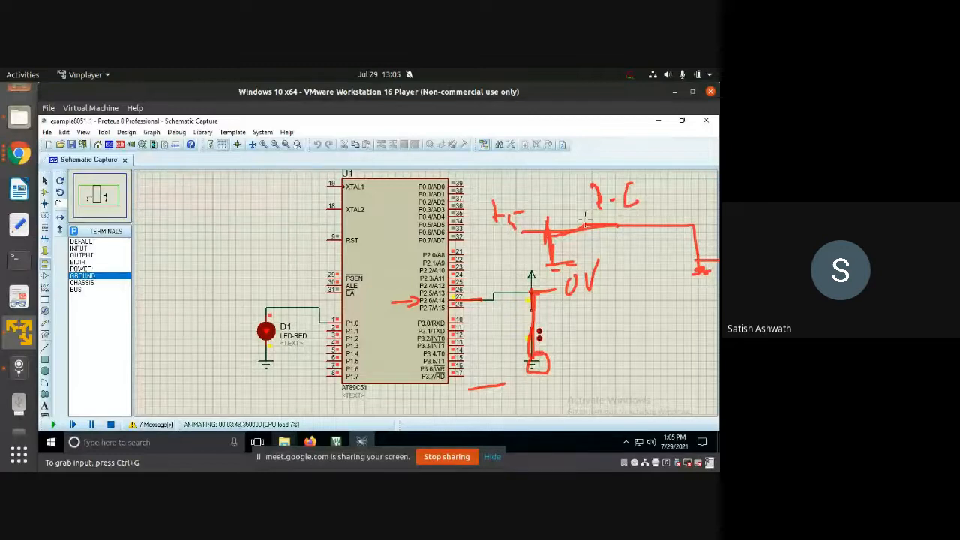
pyautogui.moveTo(592, 212); pyautogui.dragTo(611, 224)
pyautogui.moveTo(705, 245)
pyautogui.mouseDown()
pyautogui.moveTo(684, 267)
pyautogui.moveTo(711, 243)
pyautogui.mouseUp()
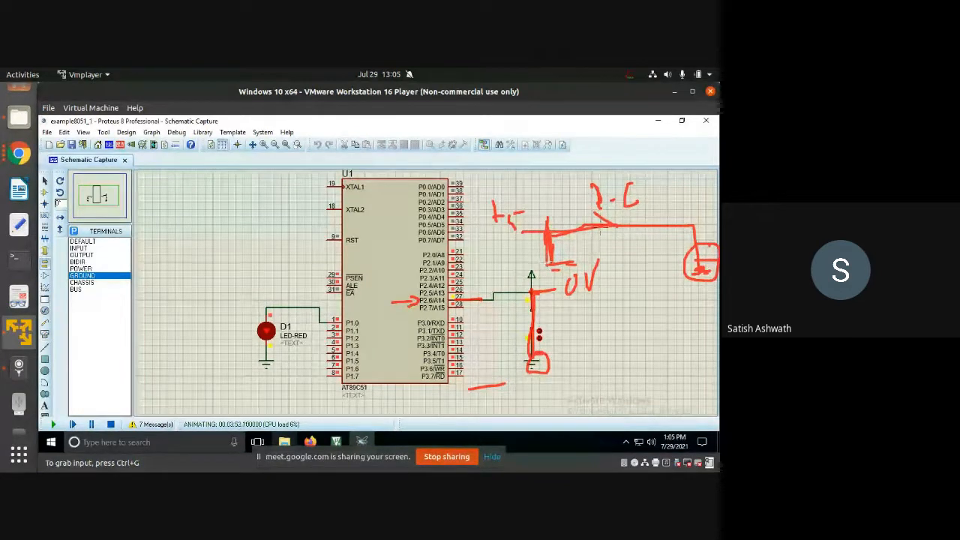
pyautogui.moveTo(606, 225)
pyautogui.mouseDown()
pyautogui.moveTo(572, 223)
pyautogui.moveTo(548, 241)
pyautogui.moveTo(550, 256)
pyautogui.moveTo(555, 250)
pyautogui.mouseUp()
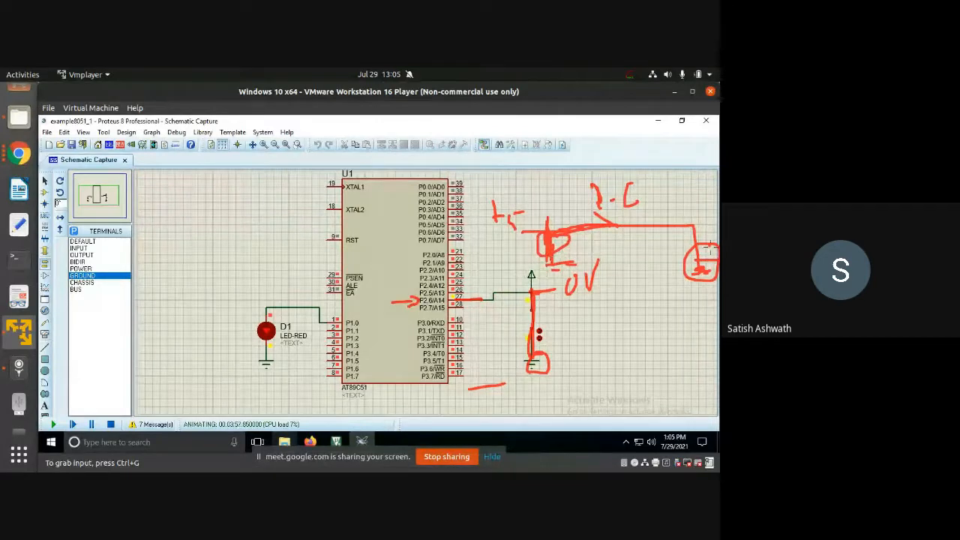
pyautogui.moveTo(709, 248)
pyautogui.mouseDown()
pyautogui.moveTo(682, 272)
pyautogui.moveTo(707, 249)
pyautogui.mouseUp()
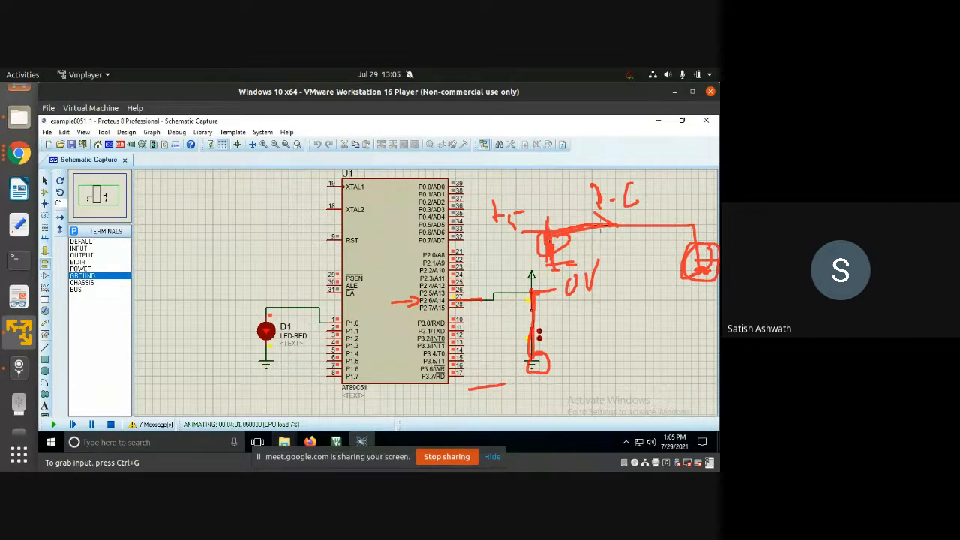
pyautogui.moveTo(599, 224)
pyautogui.mouseDown()
pyautogui.moveTo(678, 224)
pyautogui.moveTo(684, 267)
pyautogui.mouseUp()
pyautogui.hotkey('shift', 'F9')
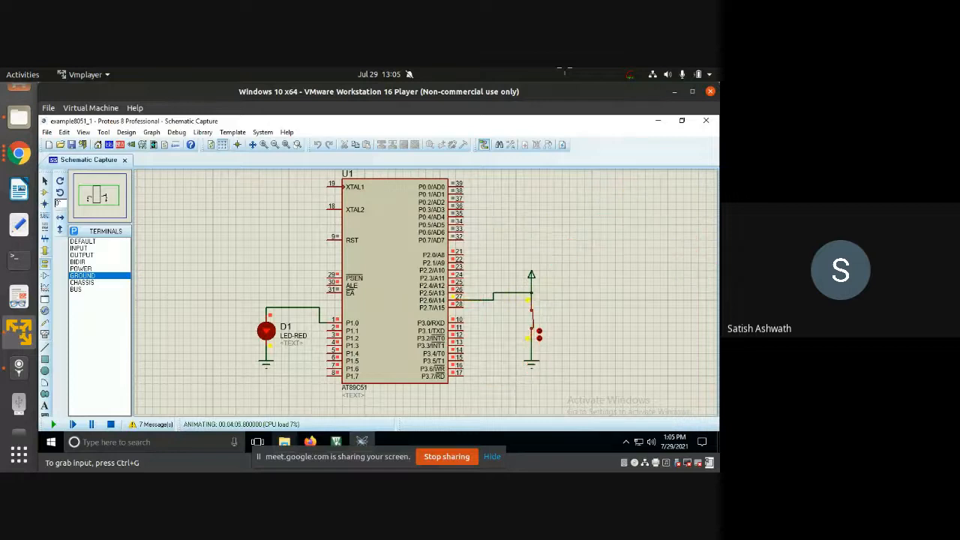
# - Circle P2.6 and trace the switch path to ground with an annotation marking its upper node as 0V
pyautogui.click(534, 296)
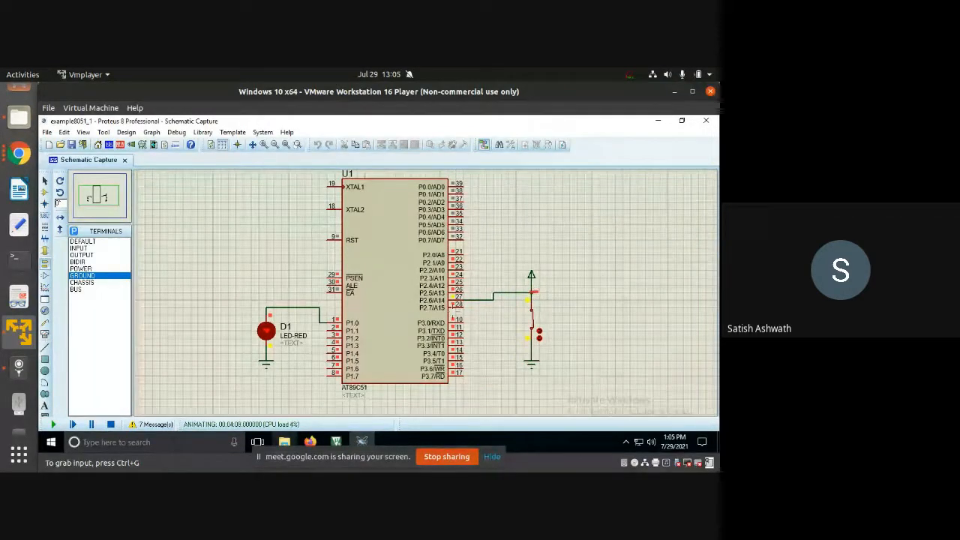
pyautogui.moveTo(431, 291)
pyautogui.mouseDown()
pyautogui.moveTo(417, 303)
pyautogui.moveTo(436, 304)
pyautogui.moveTo(435, 294)
pyautogui.mouseUp()
pyautogui.moveTo(531, 292); pyautogui.dragTo(530, 358)
pyautogui.moveTo(540, 292); pyautogui.dragTo(567, 293)
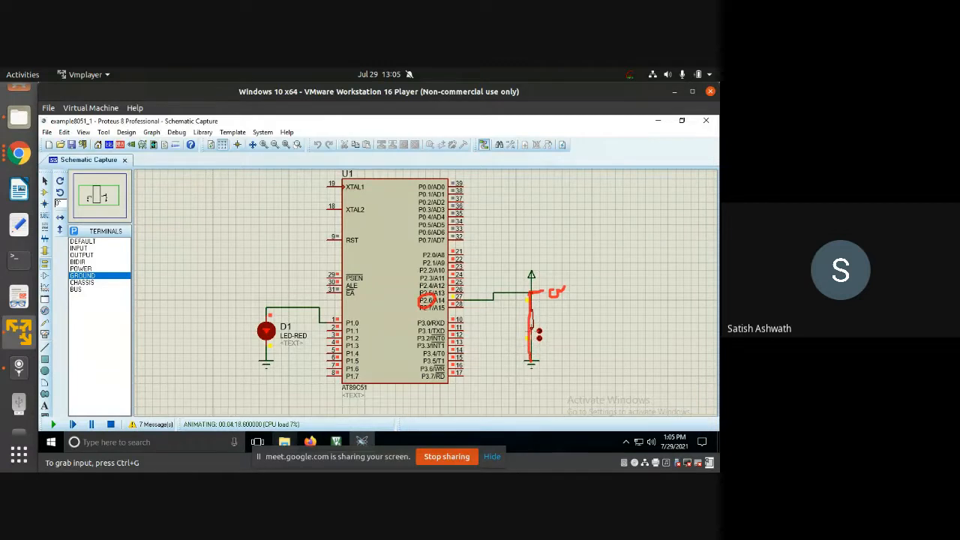
pyautogui.moveTo(534, 330)
pyautogui.mouseDown()
pyautogui.moveTo(525, 341)
pyautogui.moveTo(535, 355)
pyautogui.mouseUp()
# - Sketch a resistor in series with a switch and ground connections at P2.6 as annotations, and clear them all
pyautogui.moveTo(619, 200)
pyautogui.mouseDown()
pyautogui.moveTo(624, 268)
pyautogui.moveTo(586, 268)
pyautogui.moveTo(637, 293)
pyautogui.moveTo(622, 345)
pyautogui.mouseUp()
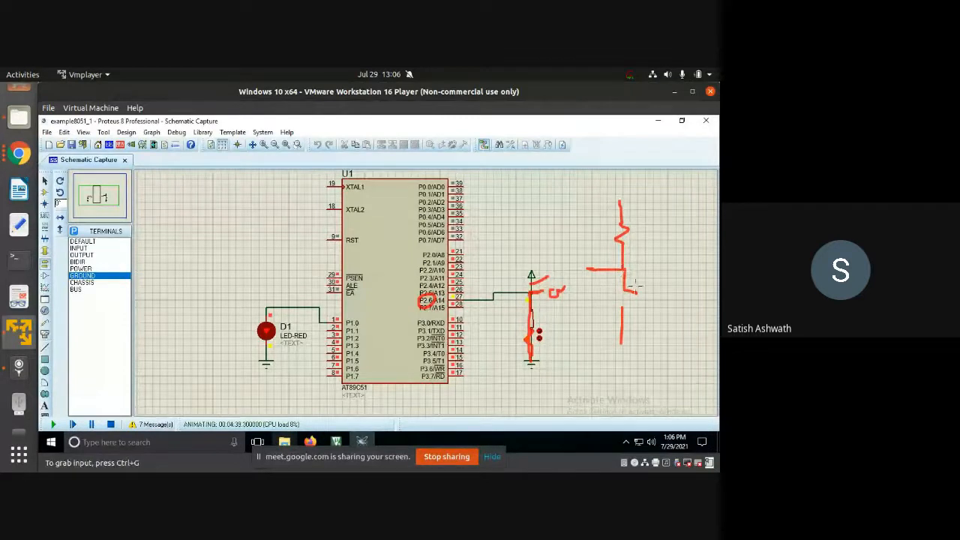
pyautogui.moveTo(637, 285); pyautogui.dragTo(616, 309)
pyautogui.moveTo(460, 300)
pyautogui.mouseDown()
pyautogui.moveTo(502, 300)
pyautogui.moveTo(502, 327)
pyautogui.mouseUp()
pyautogui.moveTo(484, 324); pyautogui.dragTo(511, 329)
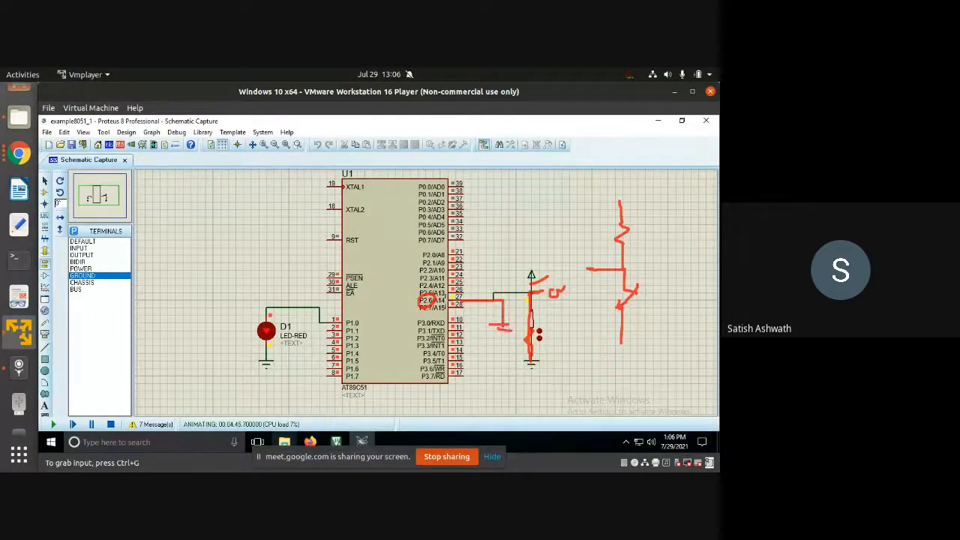
pyautogui.moveTo(431, 301)
pyautogui.mouseDown()
pyautogui.moveTo(375, 301)
pyautogui.moveTo(365, 330)
pyautogui.mouseUp()
pyautogui.moveTo(362, 334); pyautogui.dragTo(380, 337)
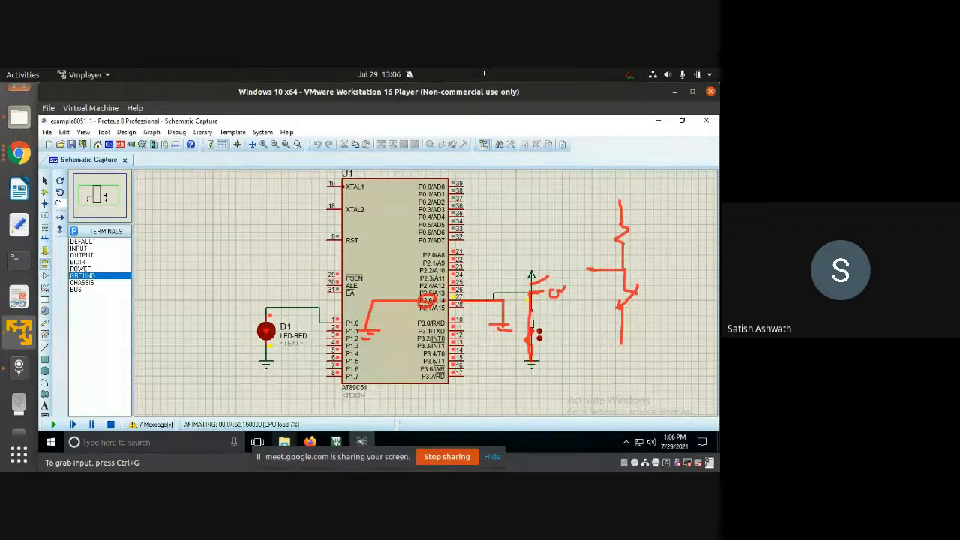
pyautogui.hotkey('shift', 'F9')
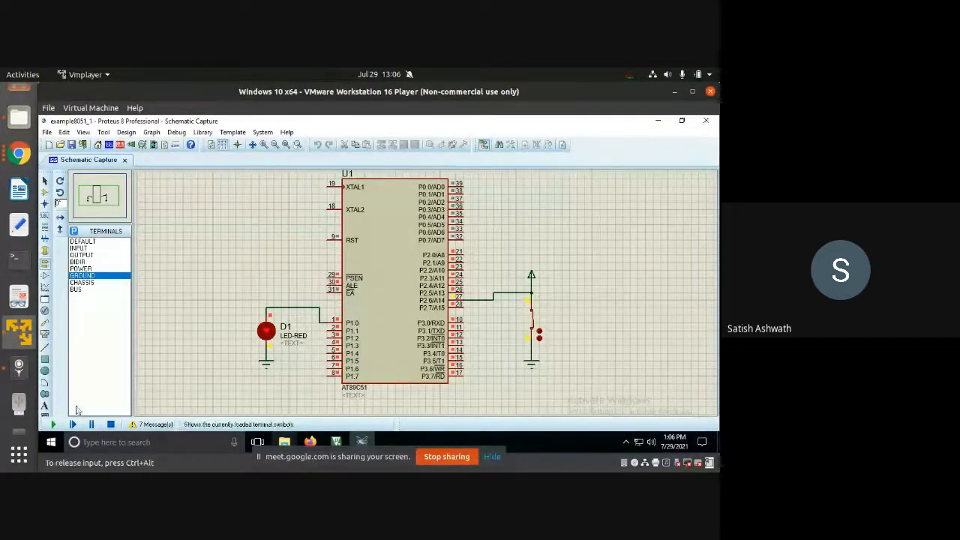
# - Stop the running simulation and show the project's component devices instead of the terminals
pyautogui.click(111, 424)
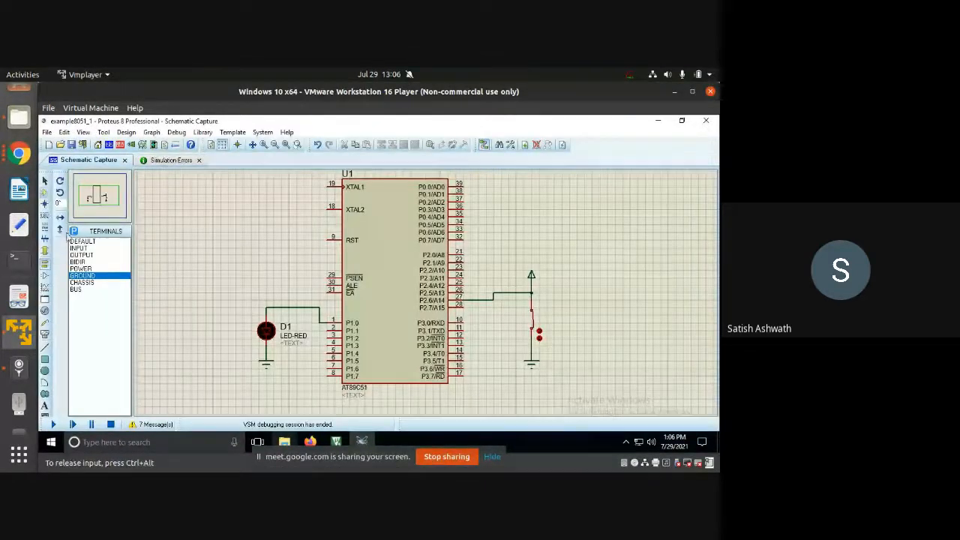
pyautogui.click(74, 232)
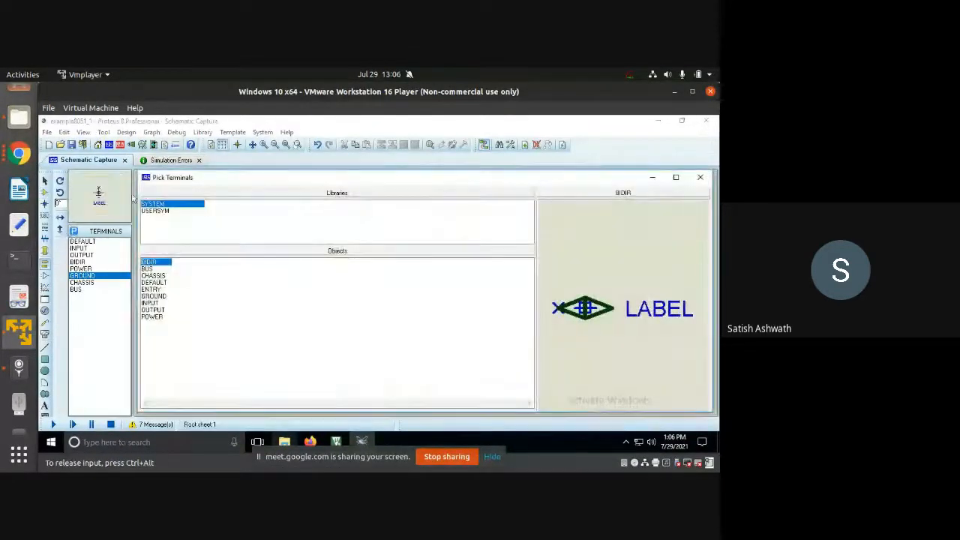
pyautogui.click(699, 176)
pyautogui.click(44, 192)
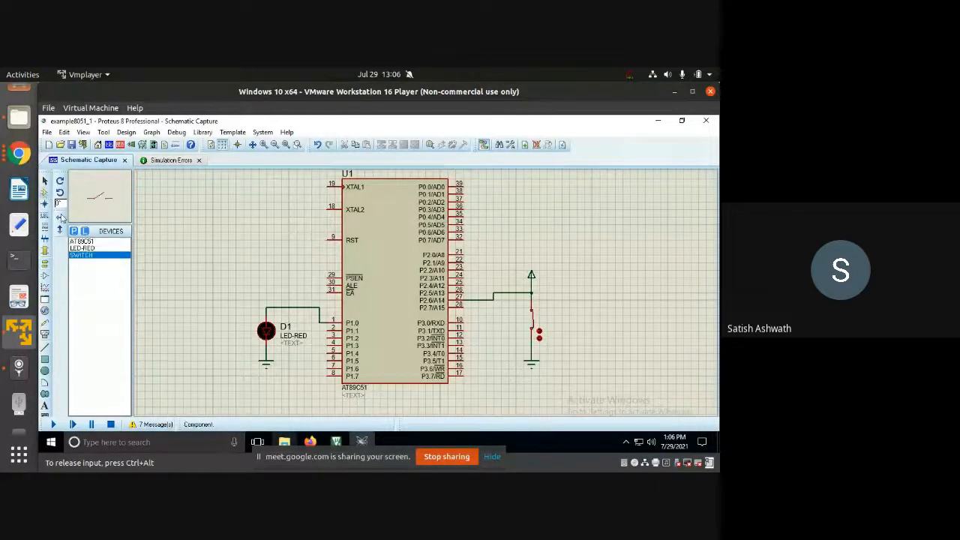
# - Search the device library for MOTOR
pyautogui.click(81, 241)
pyautogui.click(74, 231)
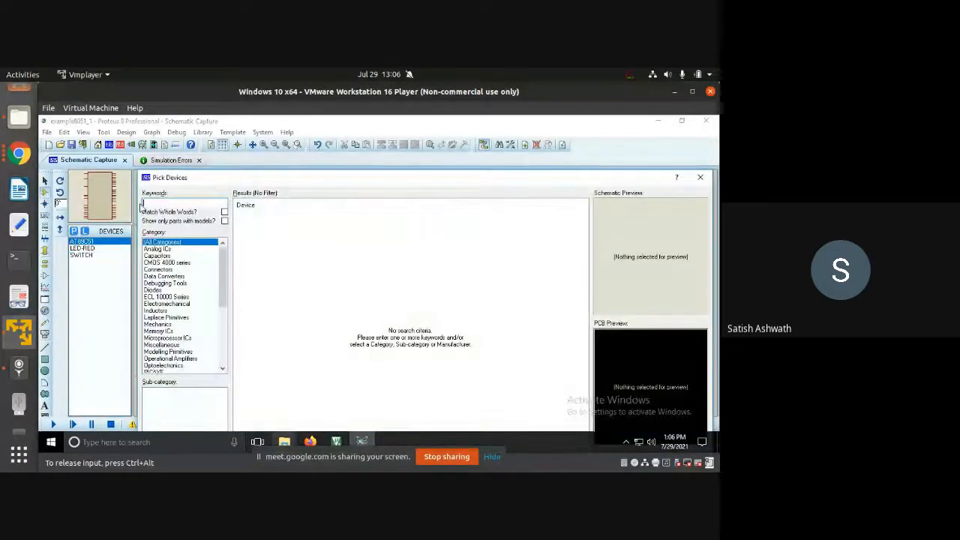
pyautogui.write('MOTO')
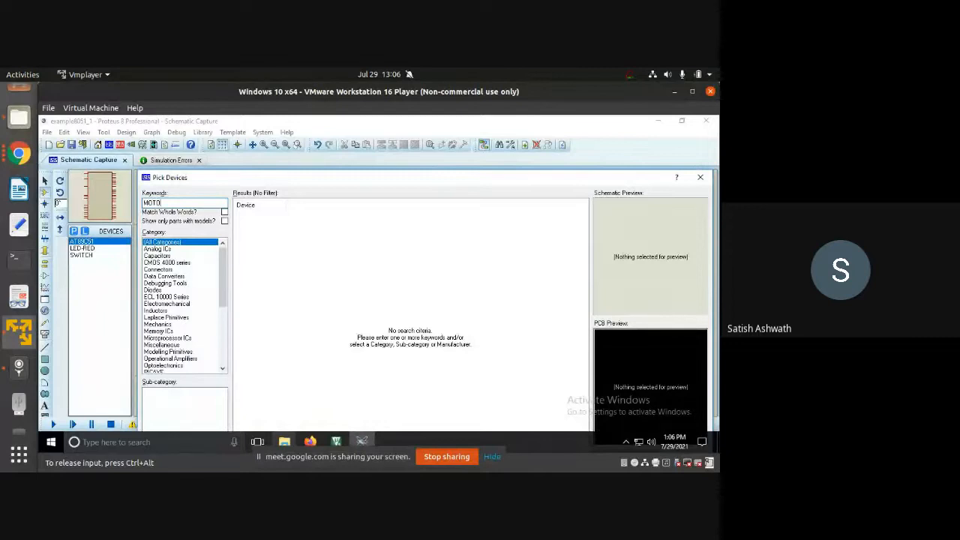
pyautogui.write('R')
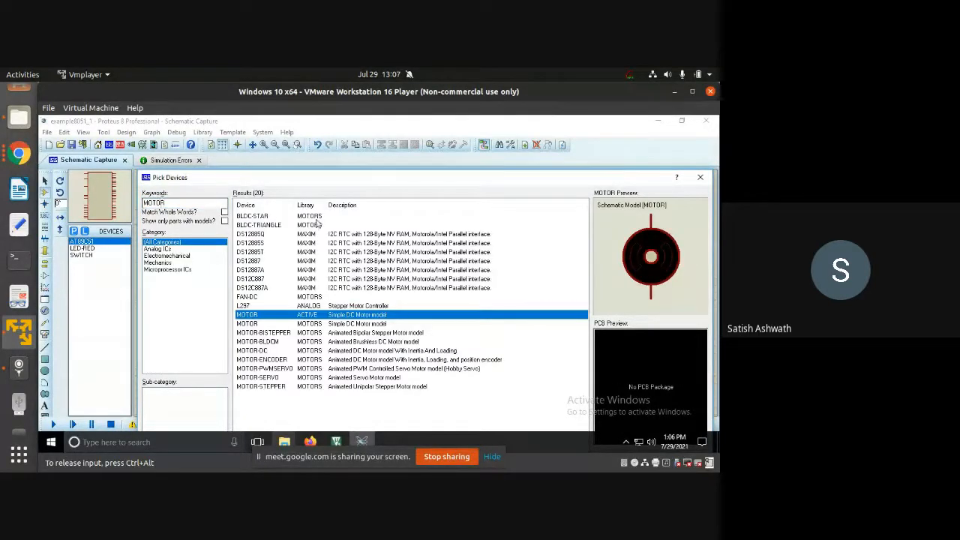
# - Preview the simple DC, bipolar stepper, brushless DC, encoder, PWM servo and servo motor models, and close the library without adding one
pyautogui.click(258, 324)
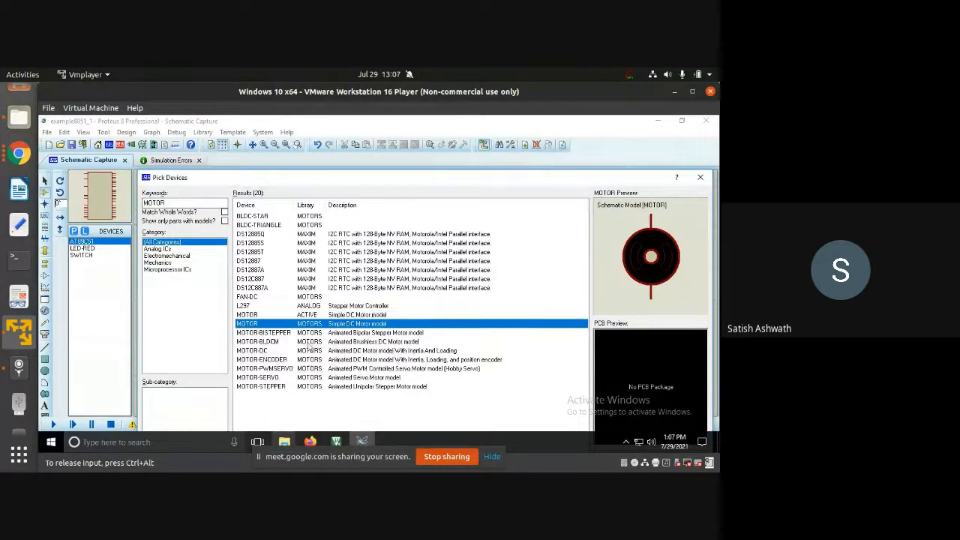
pyautogui.click(332, 334)
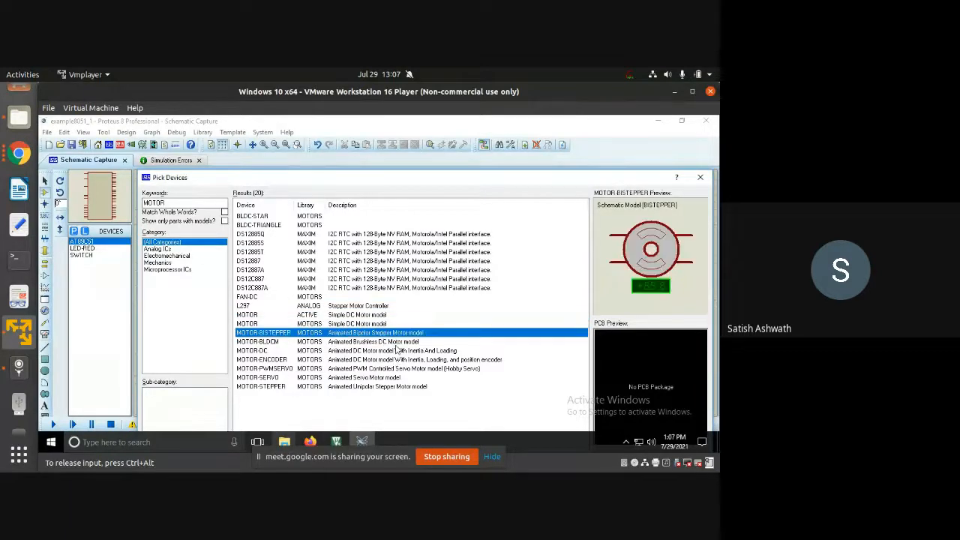
pyautogui.click(396, 345)
pyautogui.click(397, 334)
pyautogui.click(399, 343)
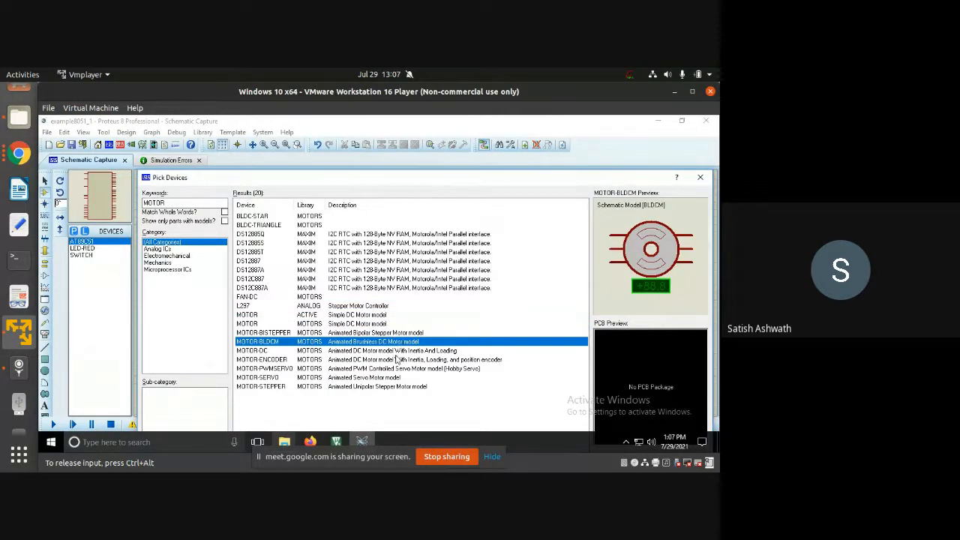
pyautogui.click(398, 359)
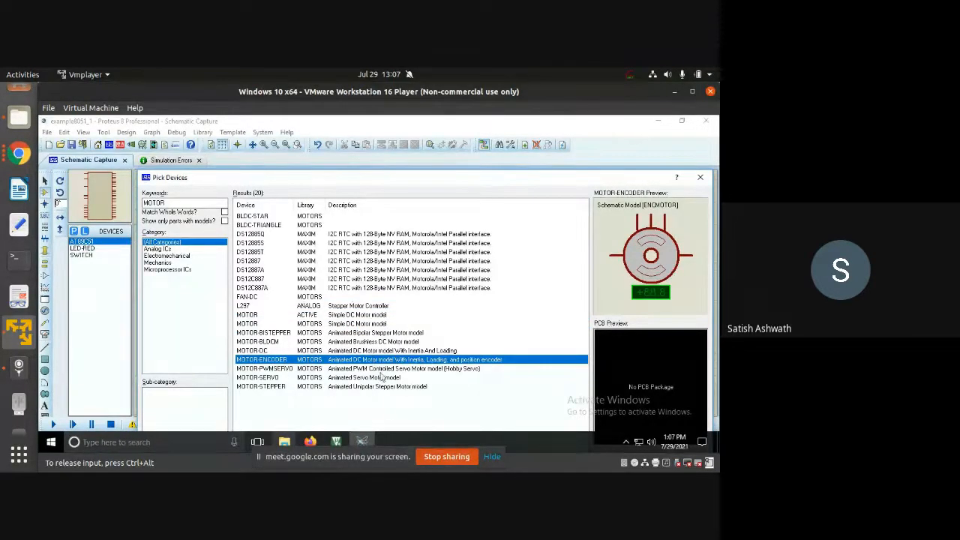
pyautogui.click(389, 369)
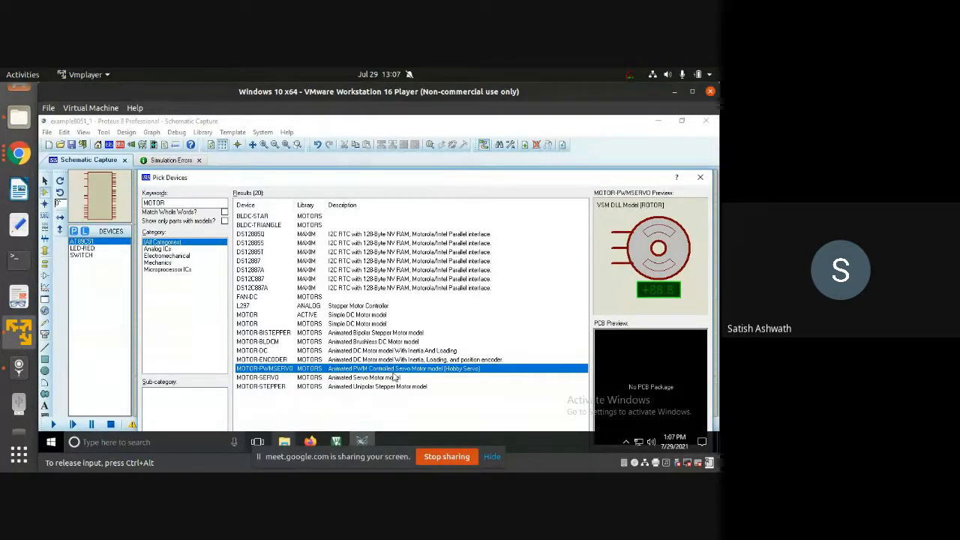
pyautogui.click(395, 378)
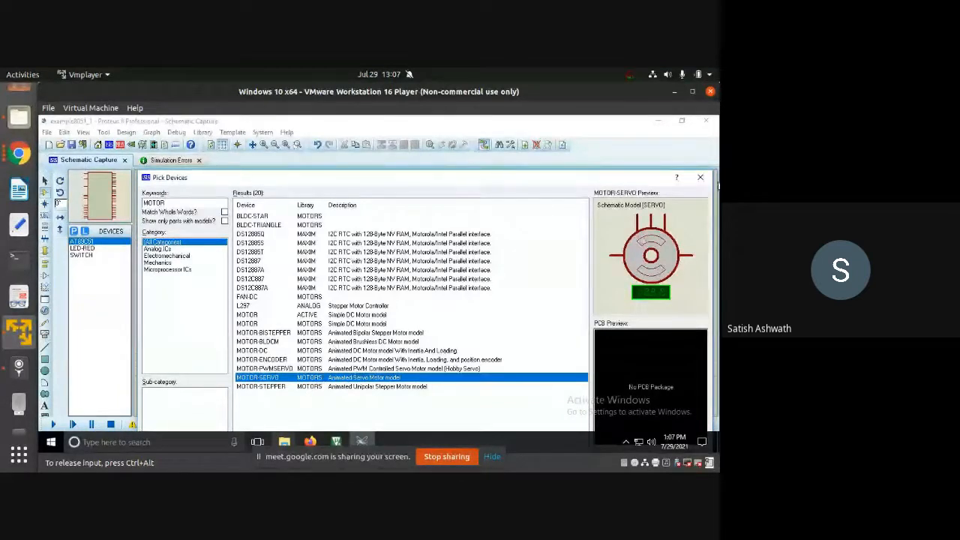
pyautogui.click(700, 178)
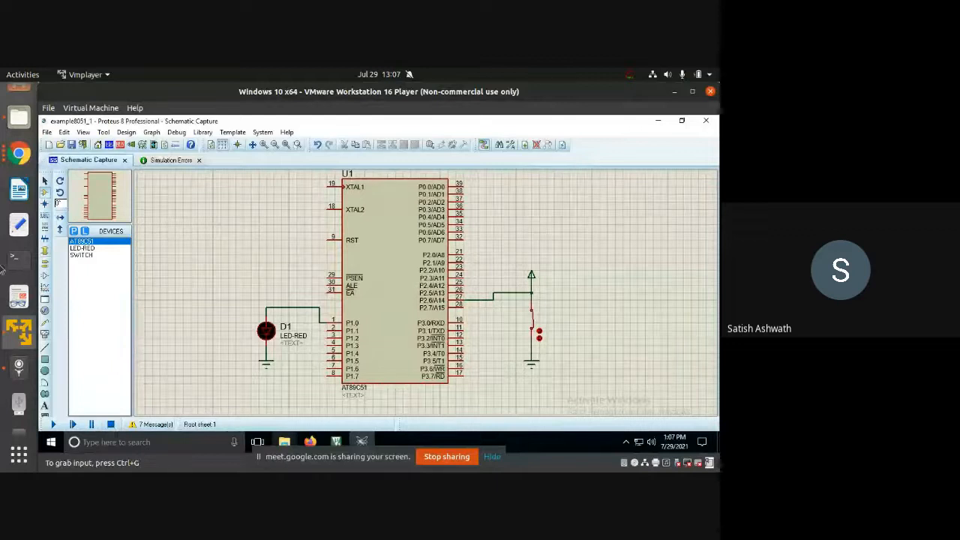
# - Switch to the Google Meet call in Chrome and stop presenting the screen
pyautogui.click(18, 153)
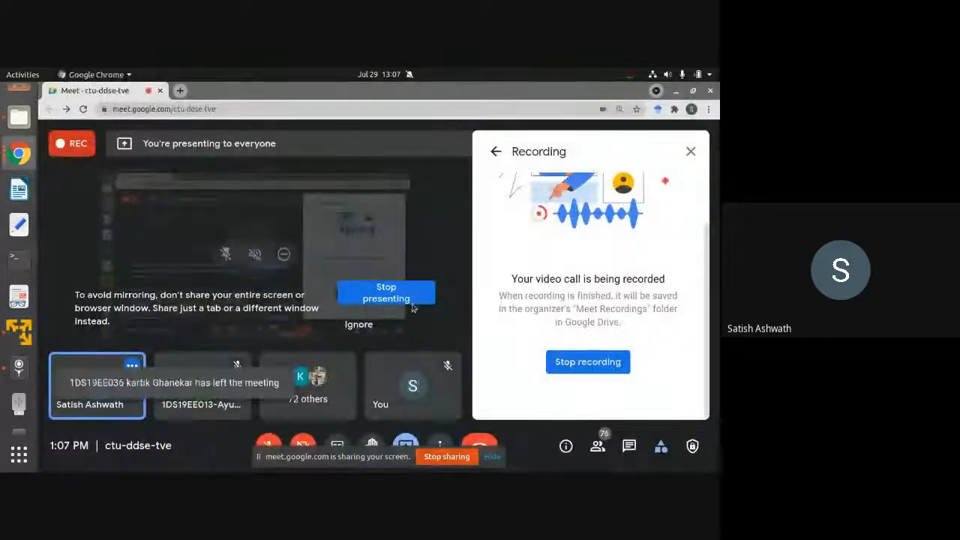
pyautogui.click(410, 298)
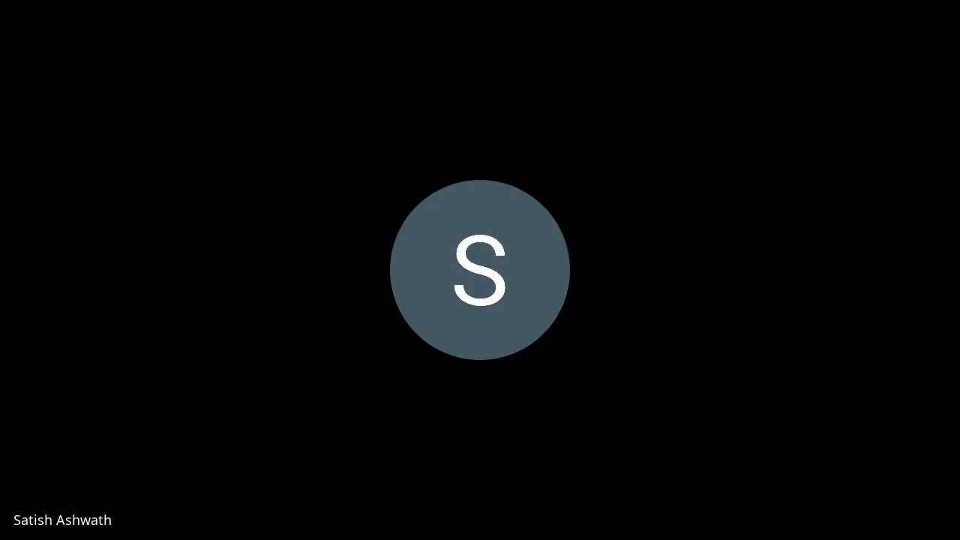